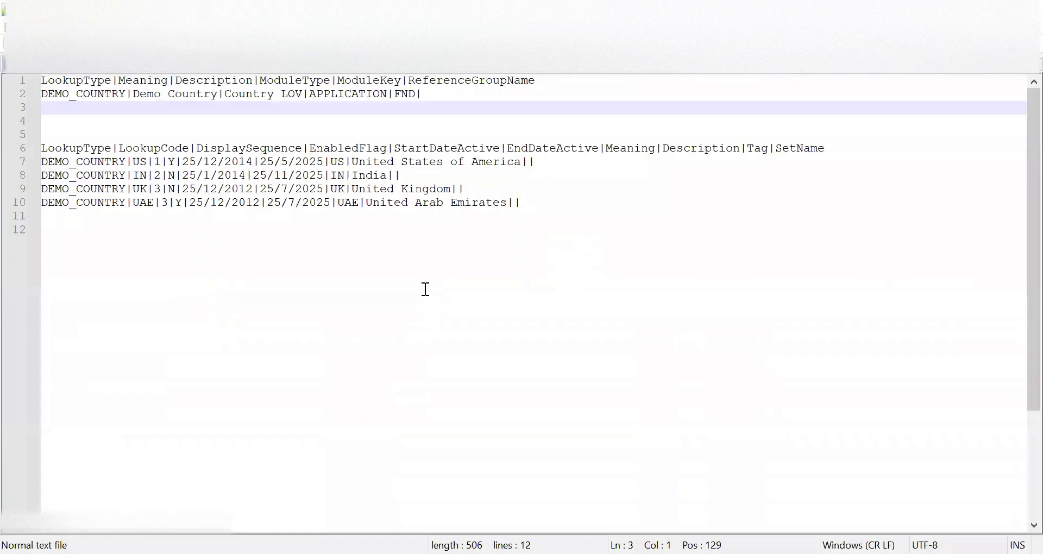
left_click(533, 204)
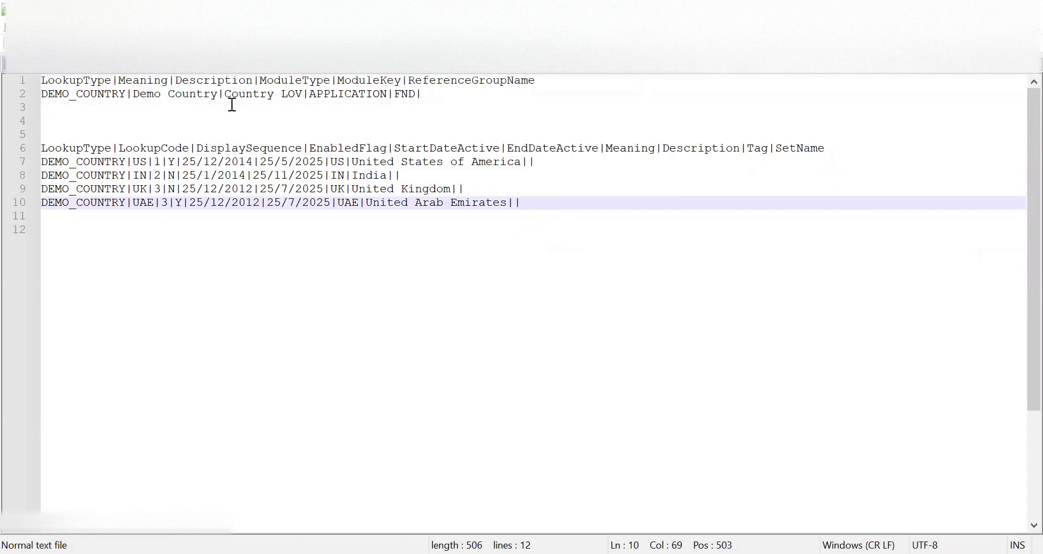
left_click(90, 121)
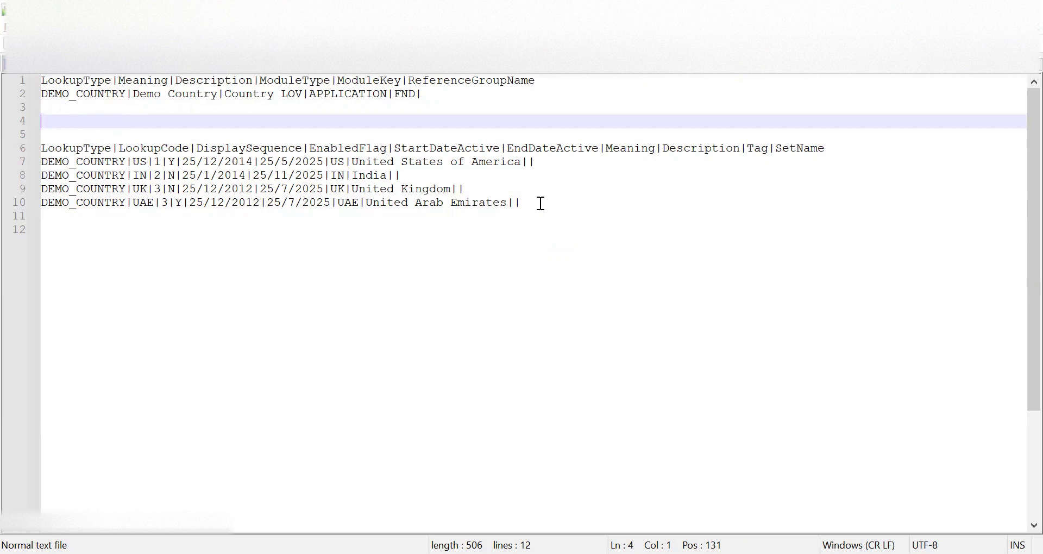
left_click(570, 201)
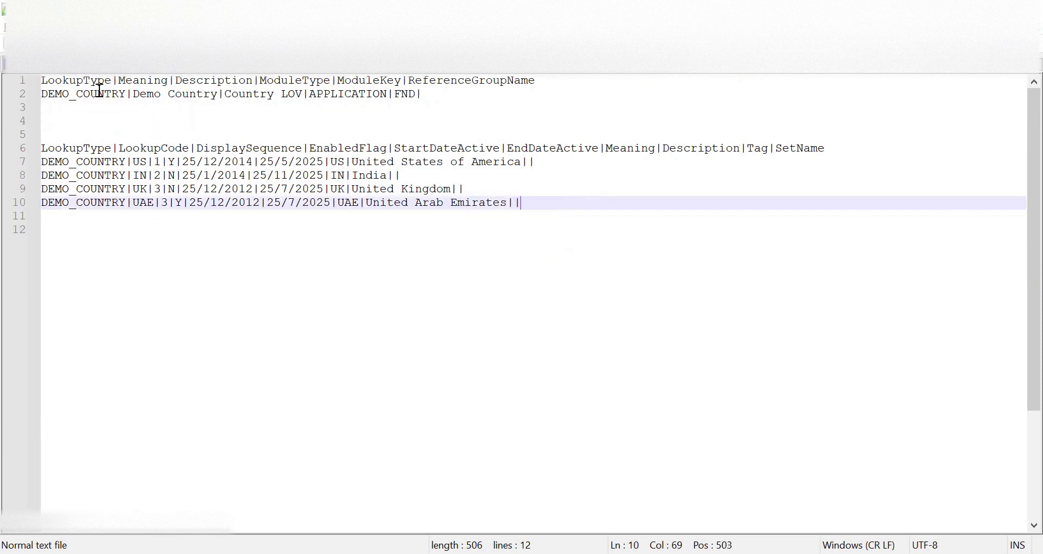
left_click(442, 92)
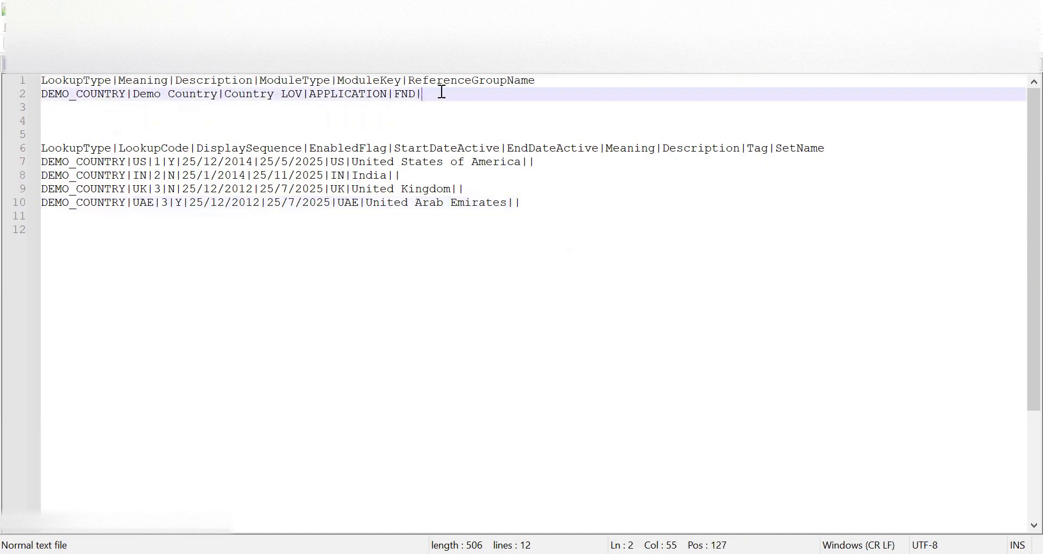
- Copy the lookup type header line and the DEMO_COUNTRY row beneath it into a new text file
left_click_drag(446, 94, 37, 81)
left_click(62, 131)
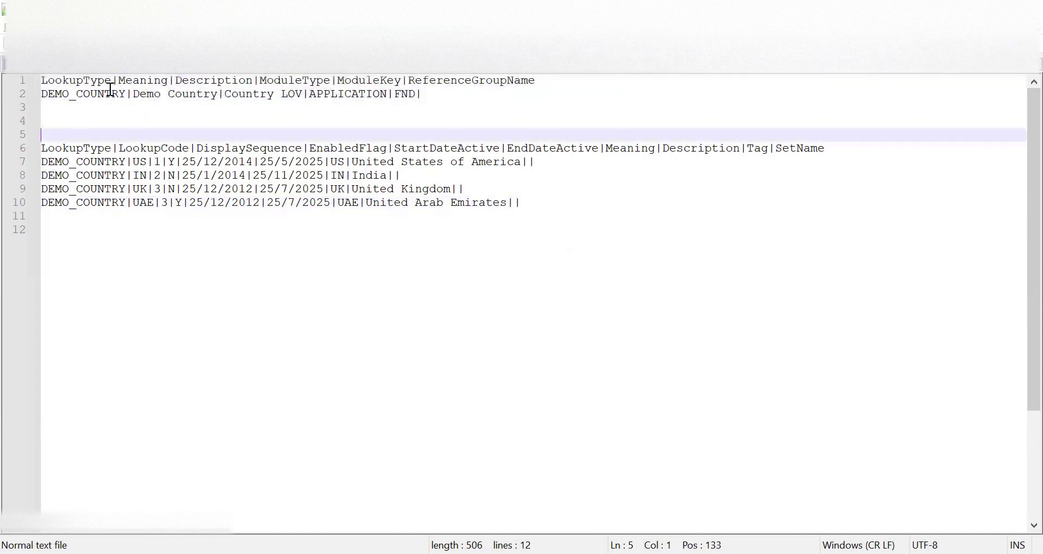
left_click_drag(427, 99, 36, 86)
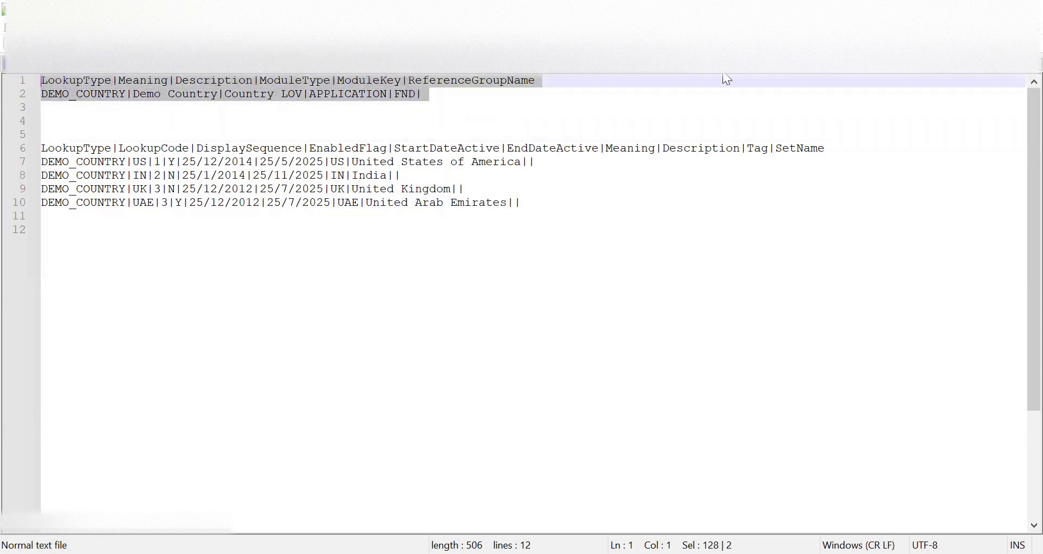
key("ctrl+c")
key("ctrl+n")
key("ctrl+v")
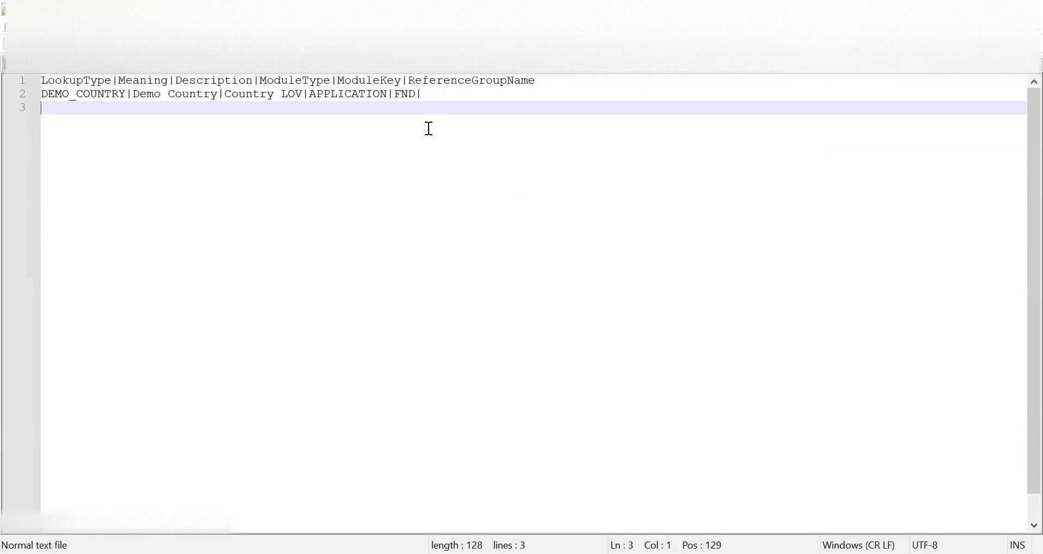
- Examine the LookupType, Meaning and Description headers against their matching values in the DEMO_COUNTRY row
left_click(117, 81)
key("shift+Right")
key("ctrl+End")
double_click(95, 84)
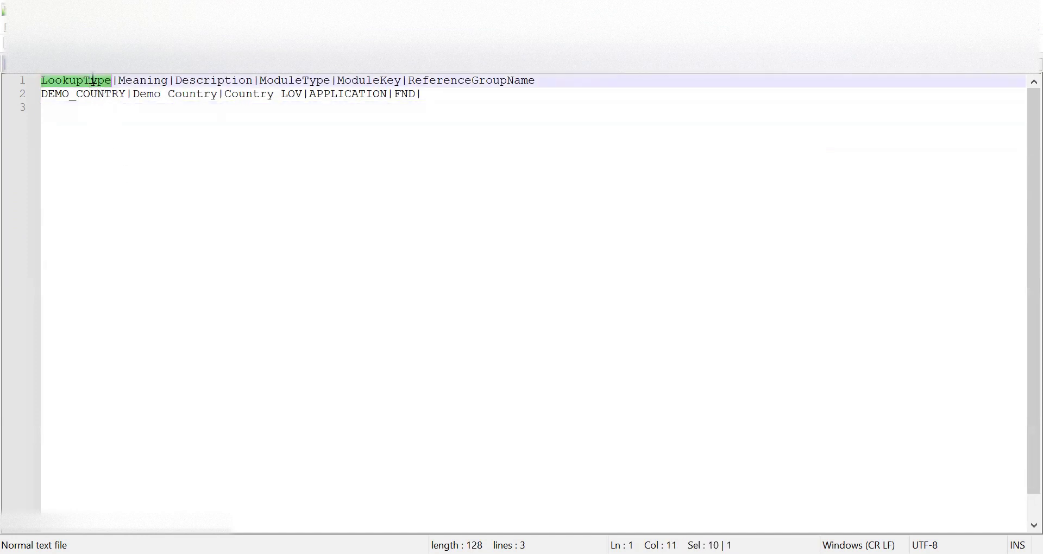
double_click(93, 81)
double_click(98, 97)
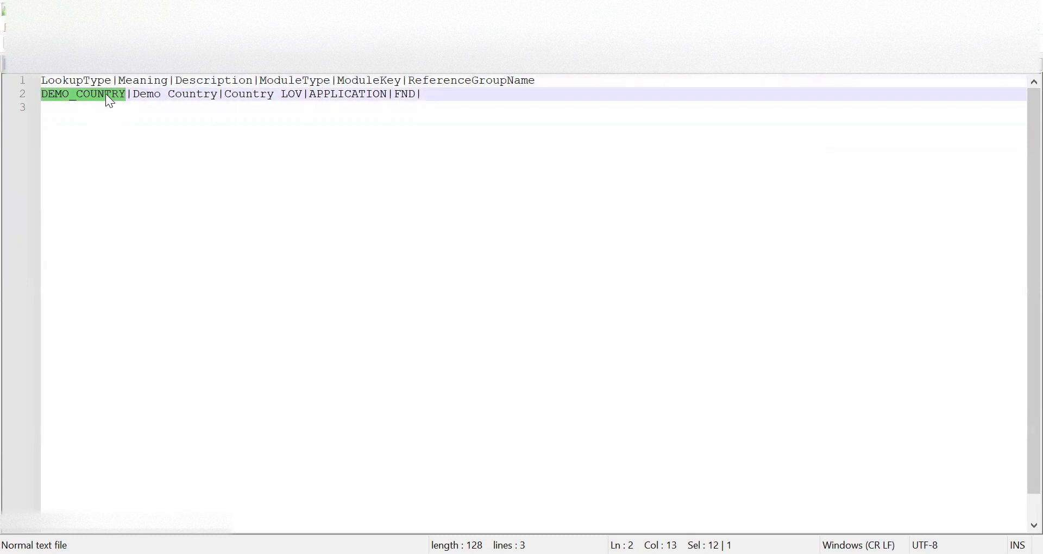
double_click(145, 82)
left_click(145, 95)
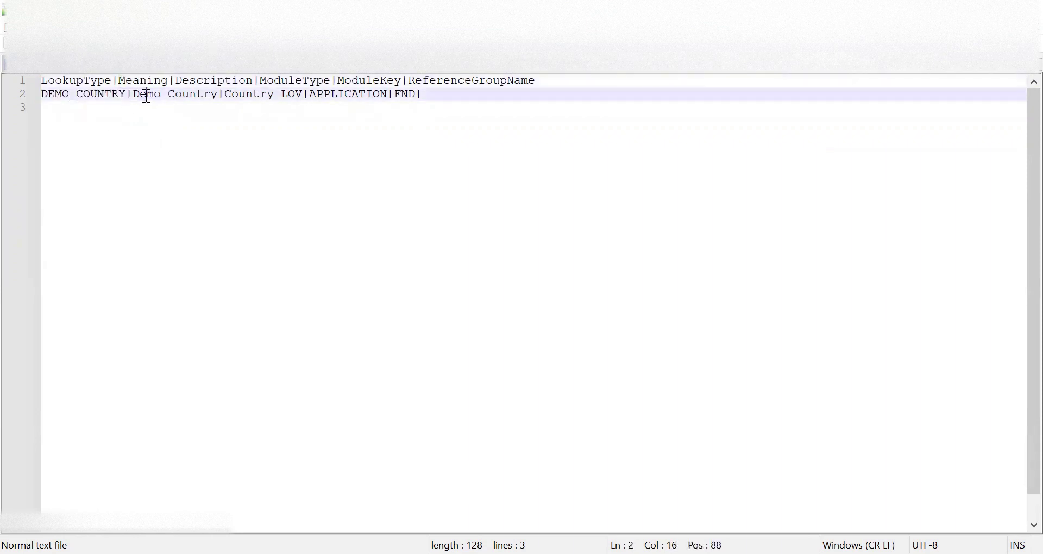
double_click(121, 95)
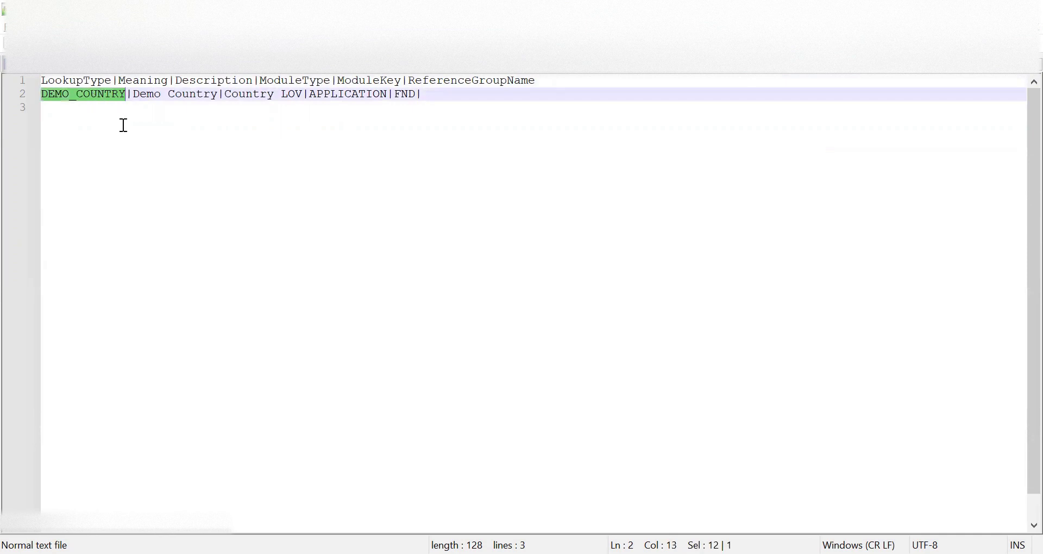
left_click(98, 96)
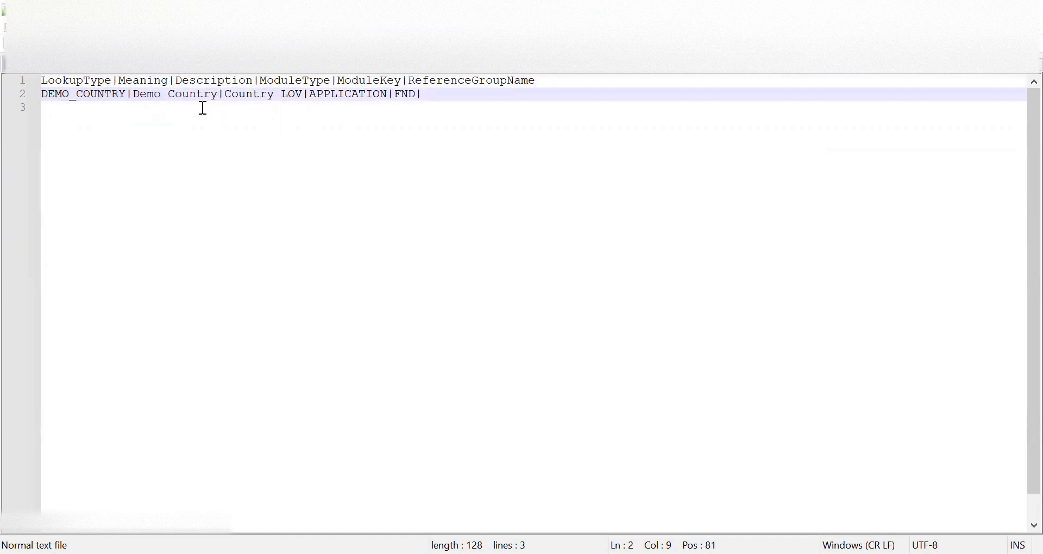
double_click(208, 79)
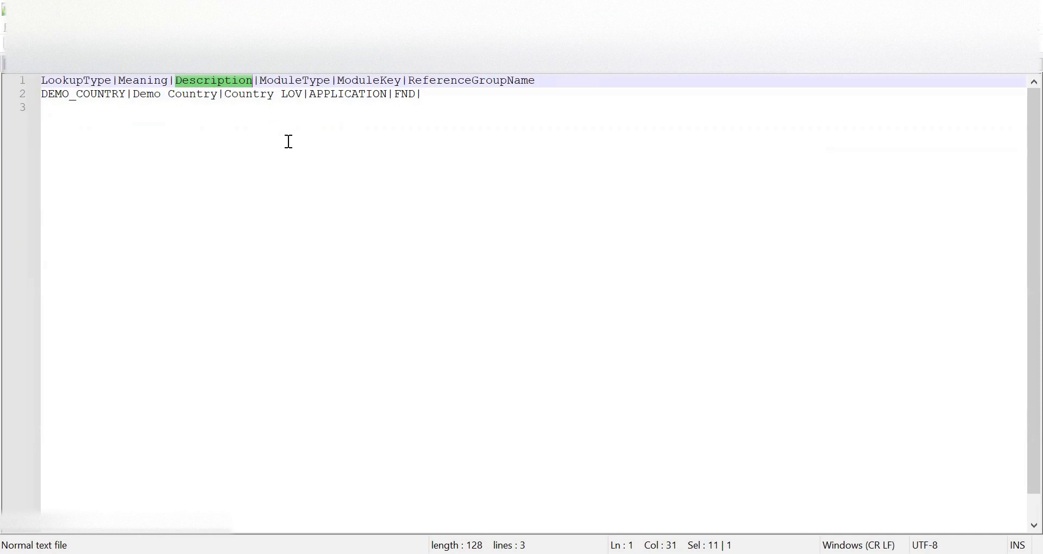
left_click_drag(226, 94, 302, 96)
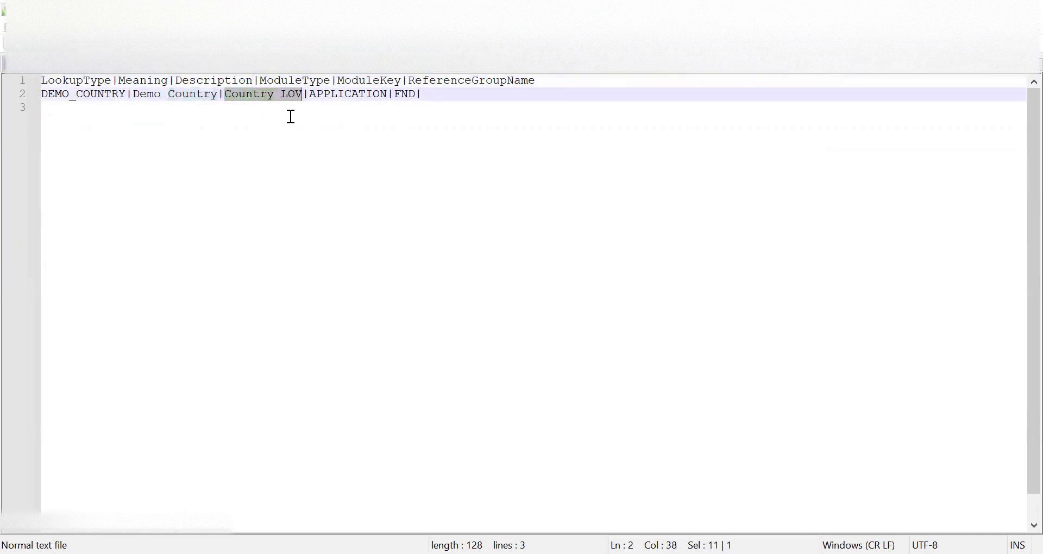
- Examine the ModuleType and ModuleKey headers against their matching values in the DEMO_COUNTRY row
double_click(305, 81)
double_click(347, 96)
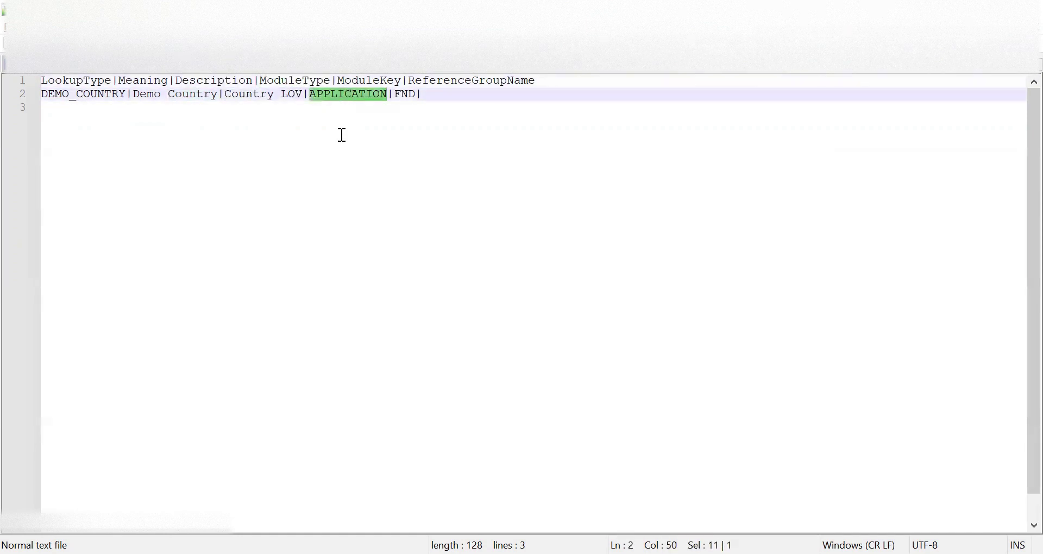
left_click(354, 97)
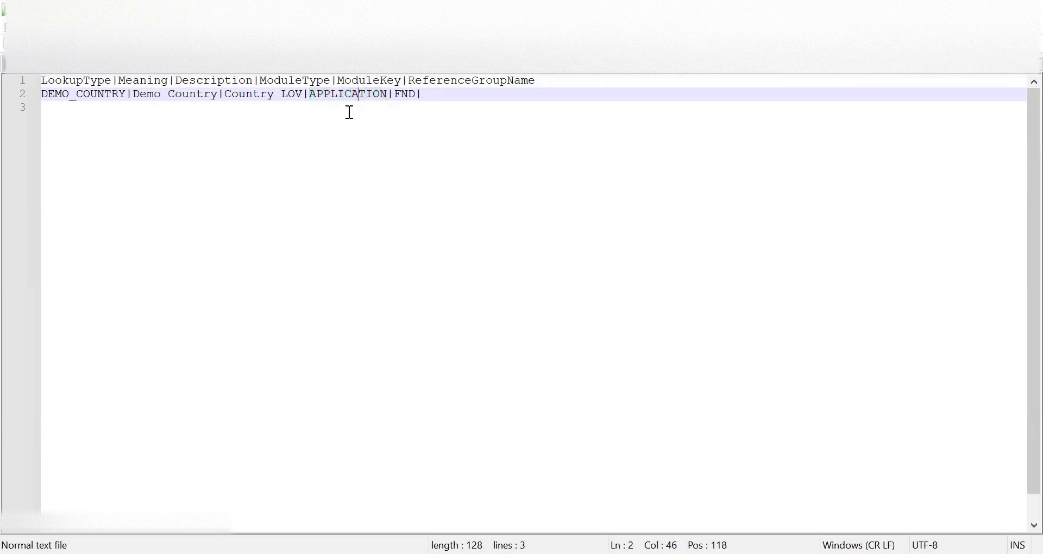
double_click(350, 95)
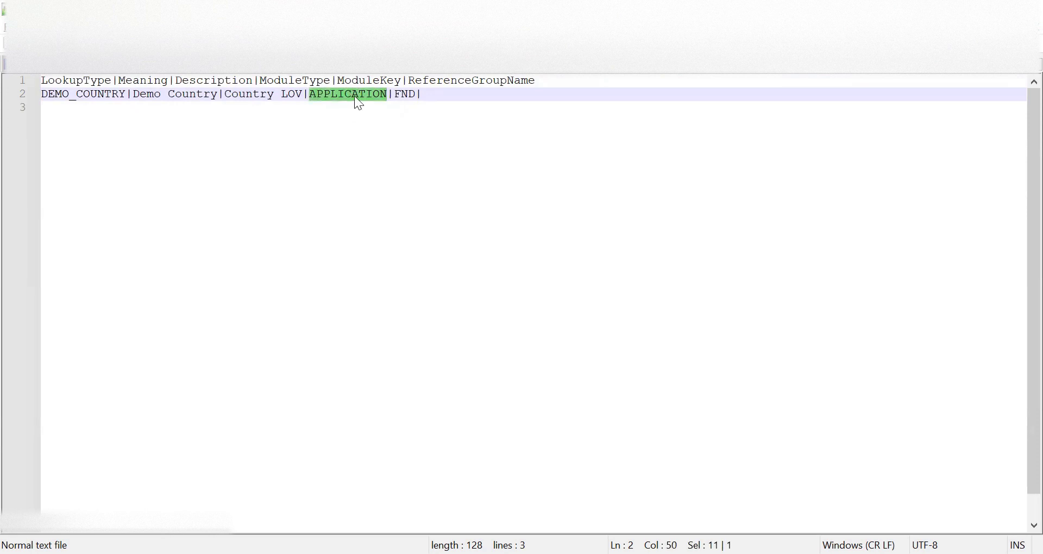
left_click(354, 95)
double_click(355, 95)
double_click(372, 83)
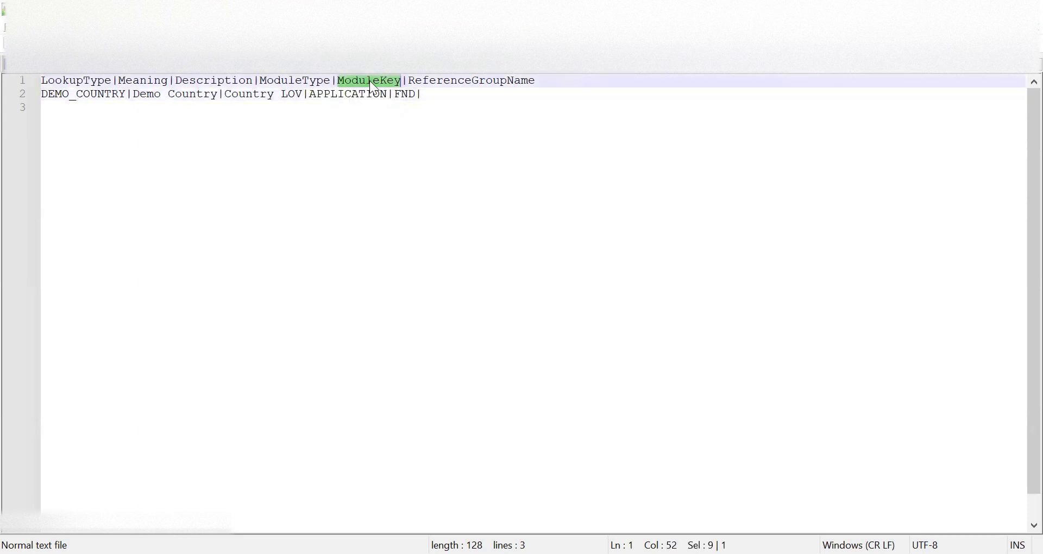
double_click(405, 96)
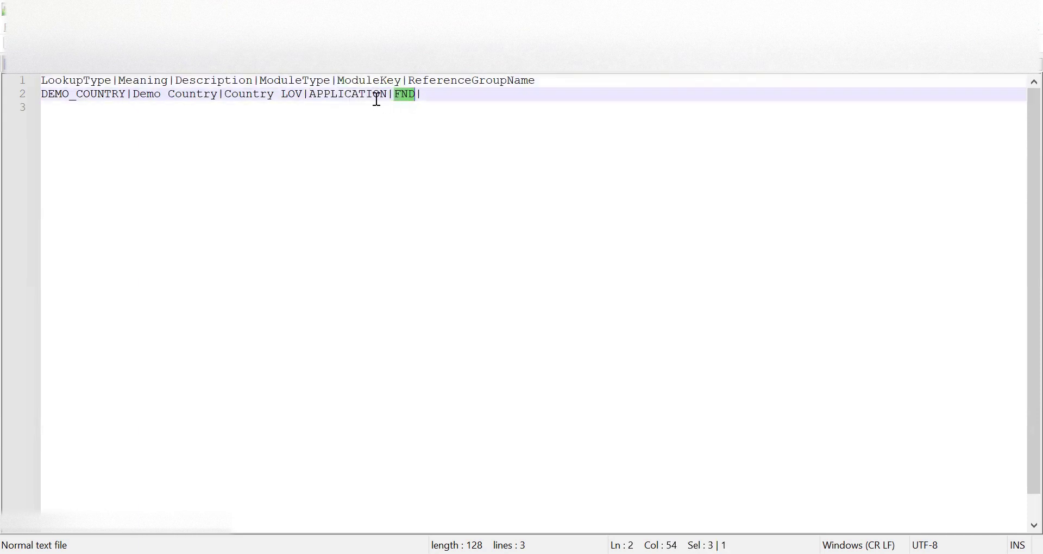
double_click(375, 97)
left_click(410, 96)
- Examine the ReferenceGroupName header and its corresponding position at the end of the DEMO_COUNTRY row
double_click(442, 82)
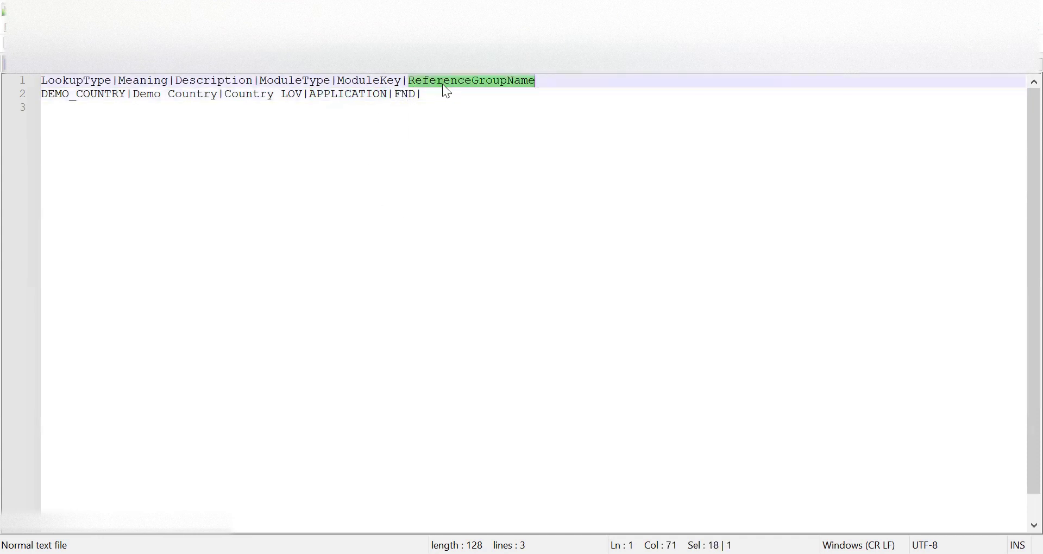
left_click(444, 92)
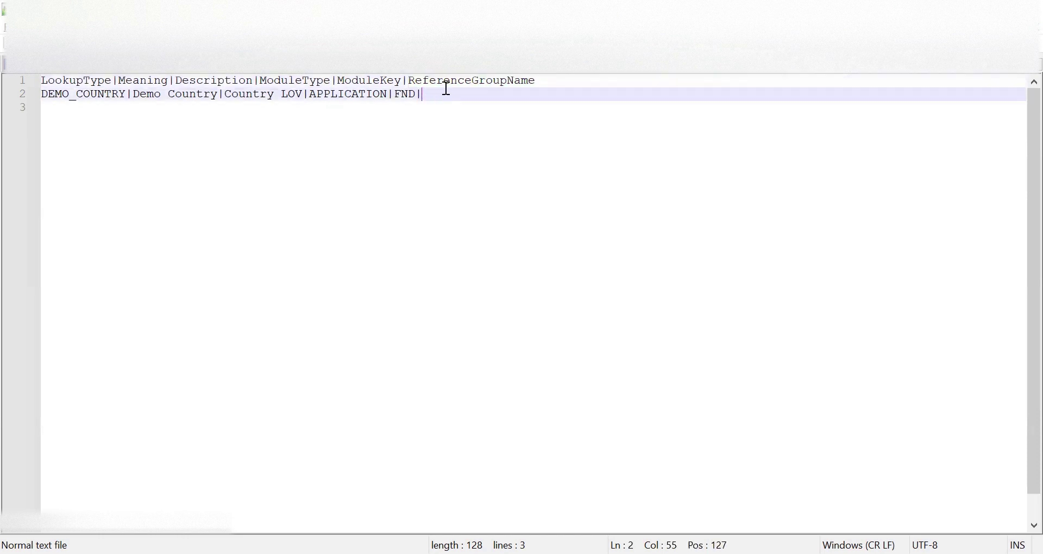
left_click(448, 82)
left_click(447, 98)
left_click(447, 82)
left_click(454, 95)
double_click(463, 80)
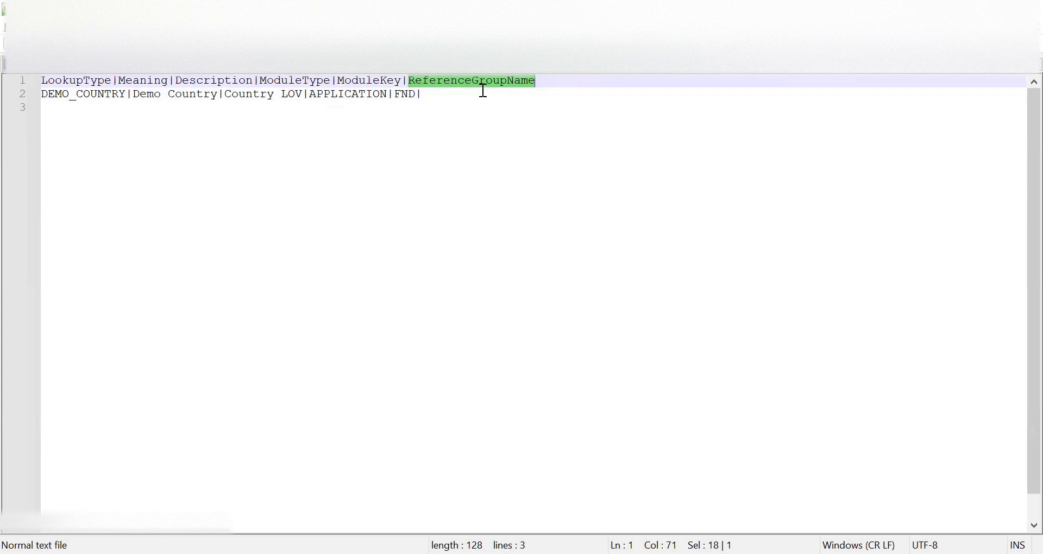
left_click(464, 98)
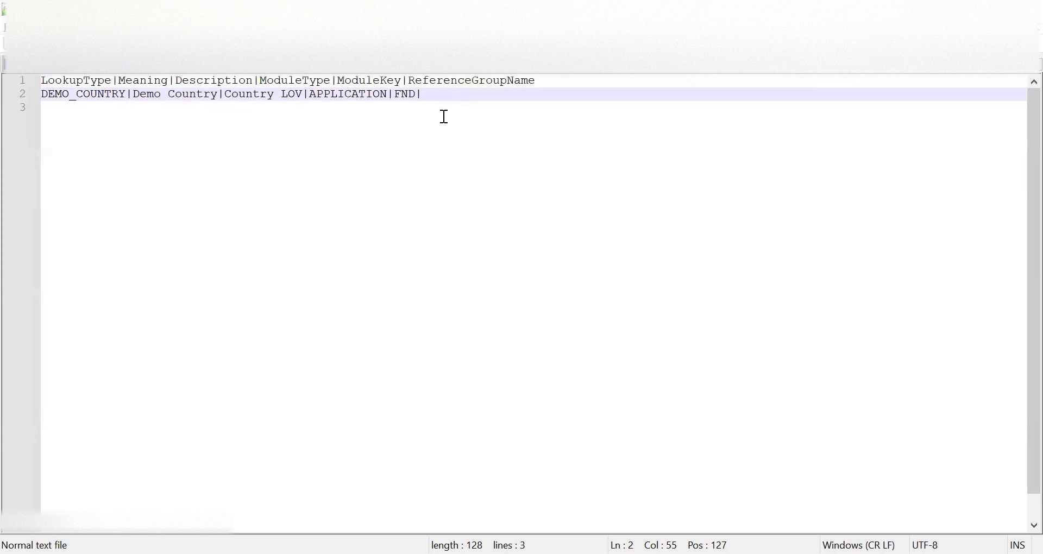
left_click(444, 117)
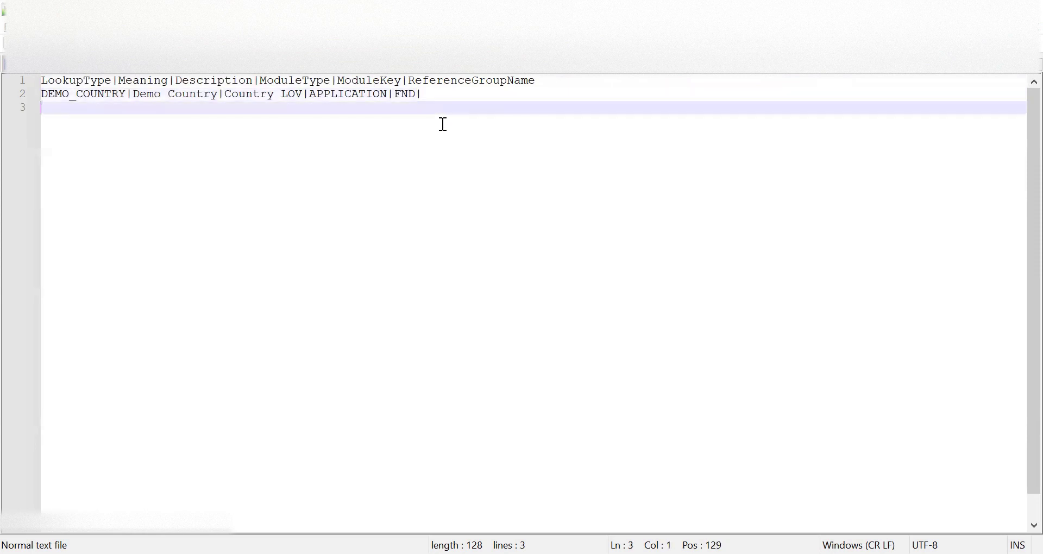
left_click(432, 96)
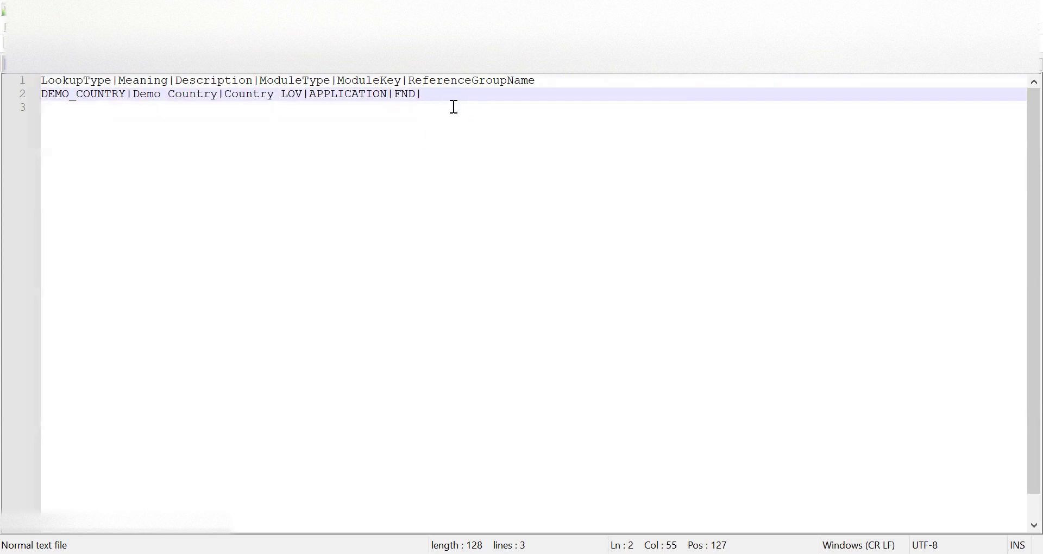
left_click(334, 172)
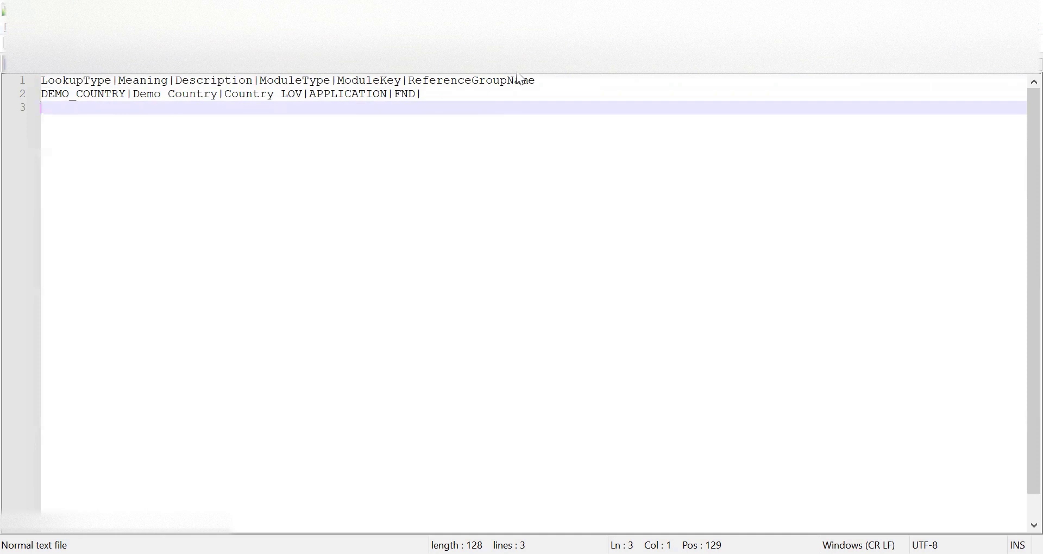
- Save the new file in Documents as Demo_Country.csv with the file type set to All types (*.*)
left_click(10, 11)
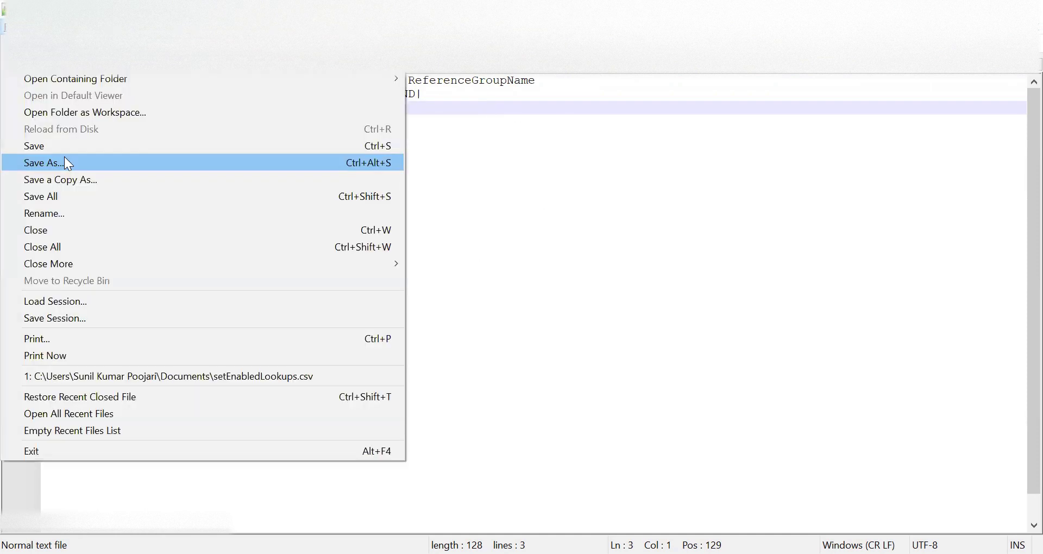
left_click(65, 161)
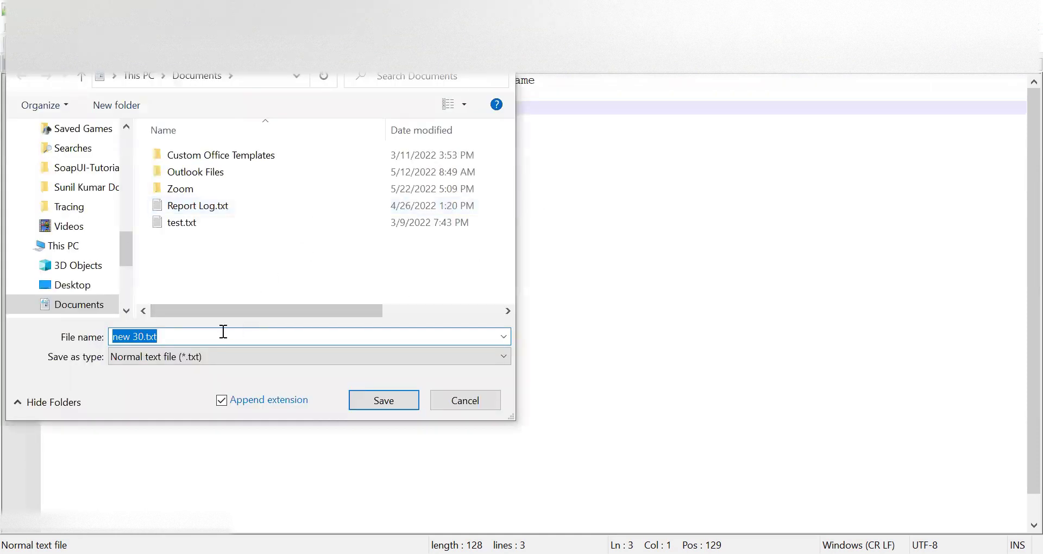
key("BackSpace")
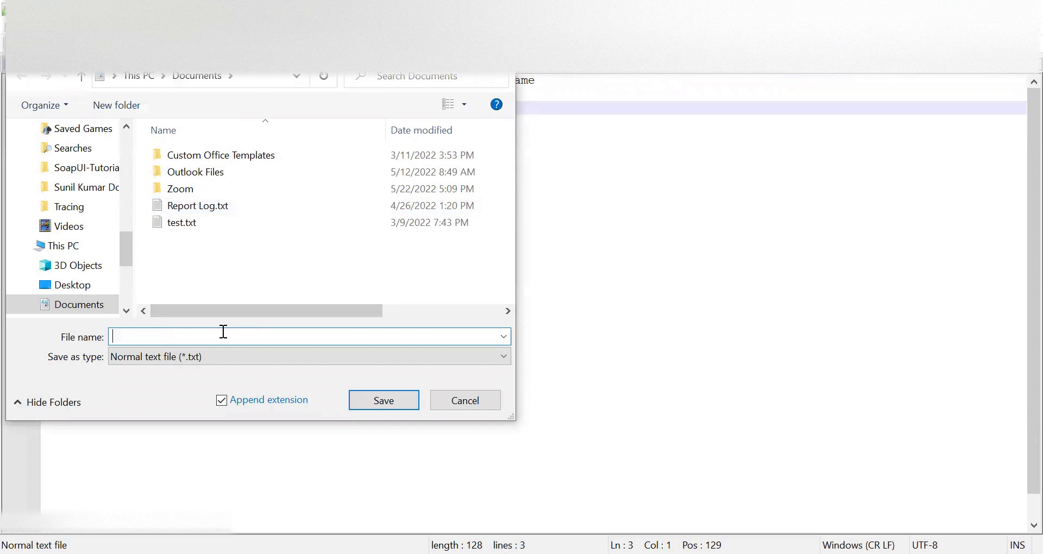
type("Demo")
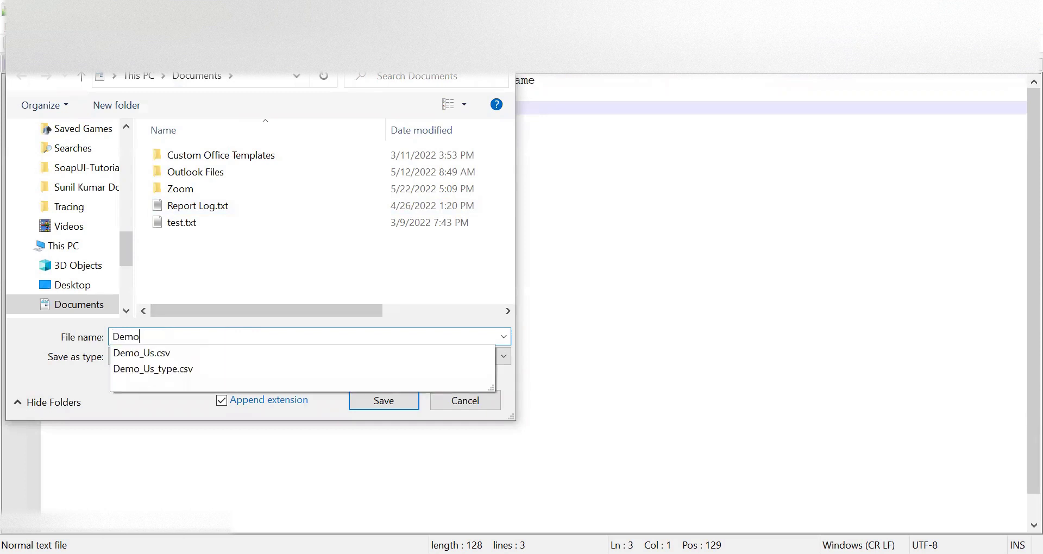
type("_Country.csv")
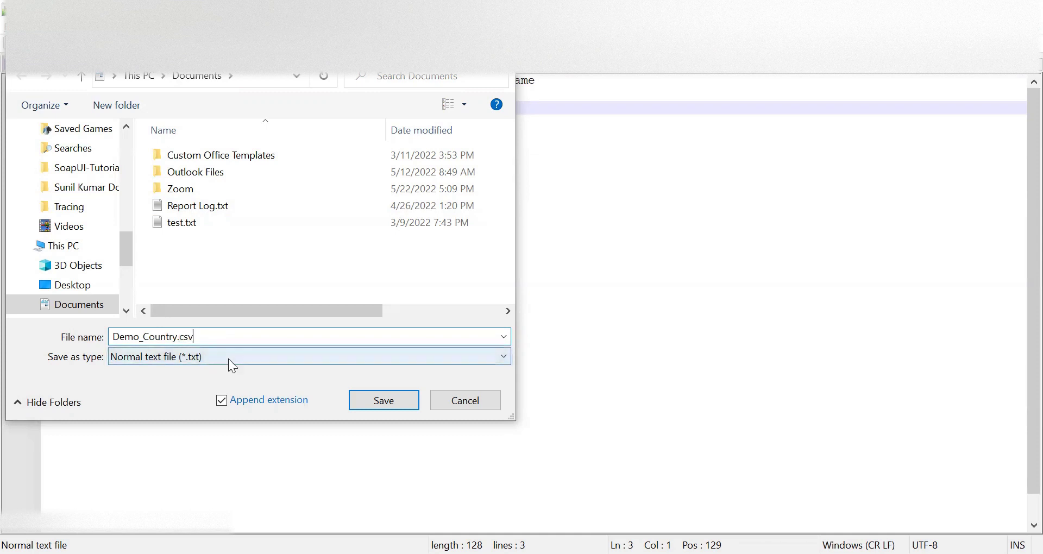
left_click(228, 359)
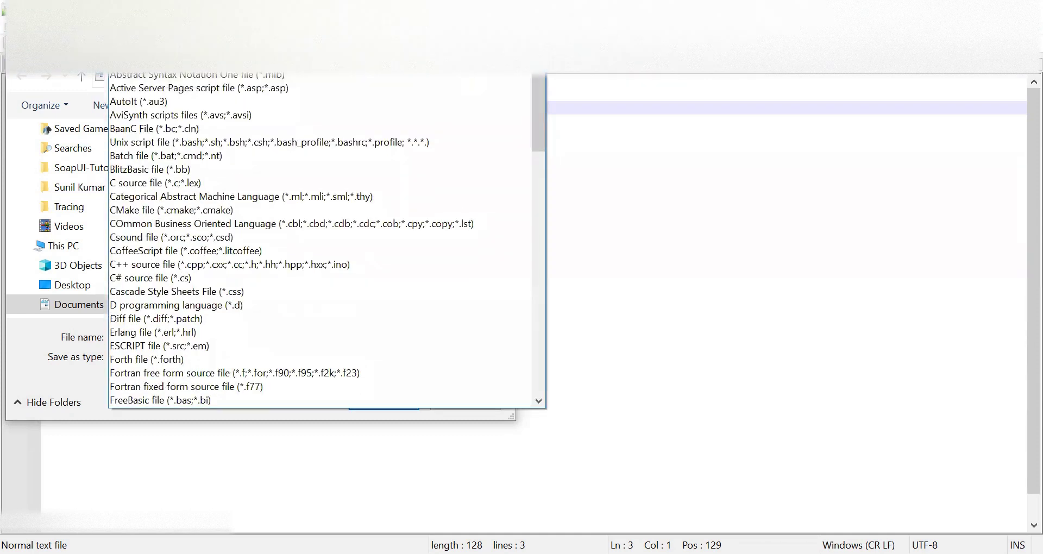
key("Home")
key("Return")
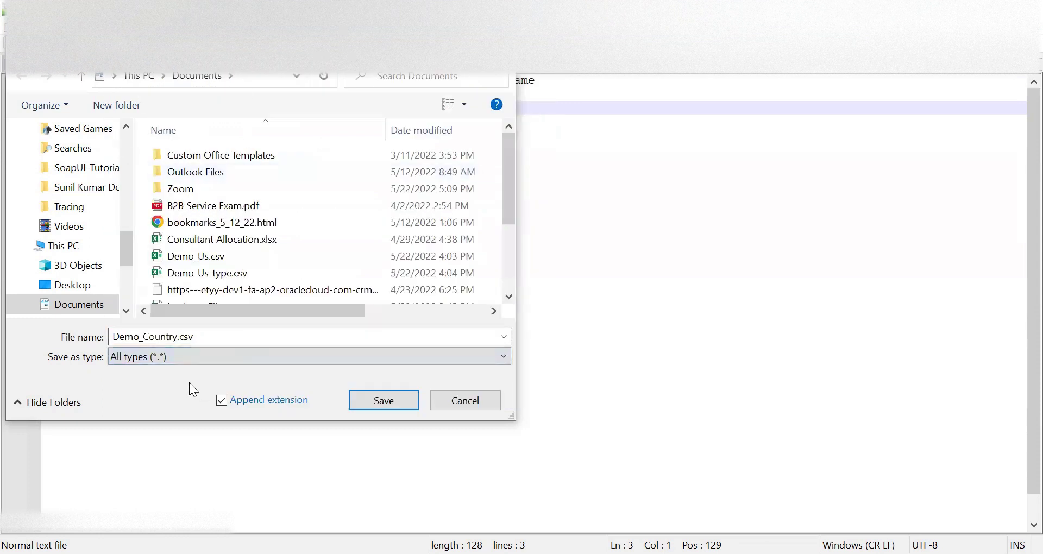
left_click(366, 409)
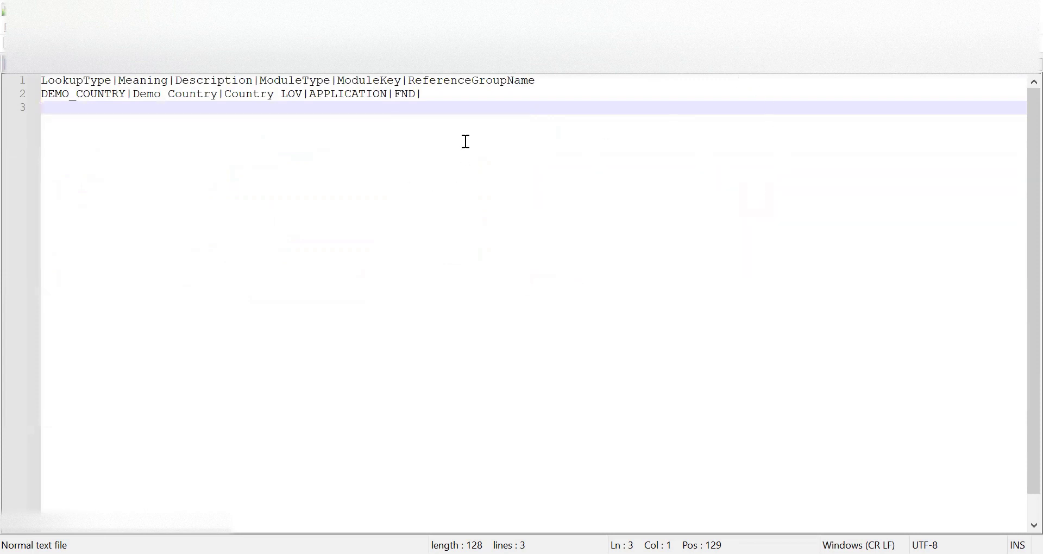
- Select the whole DEMO_COUNTRY data row in the saved file for review
left_click(463, 98)
left_click(467, 188)
left_click_drag(426, 95, 42, 95)
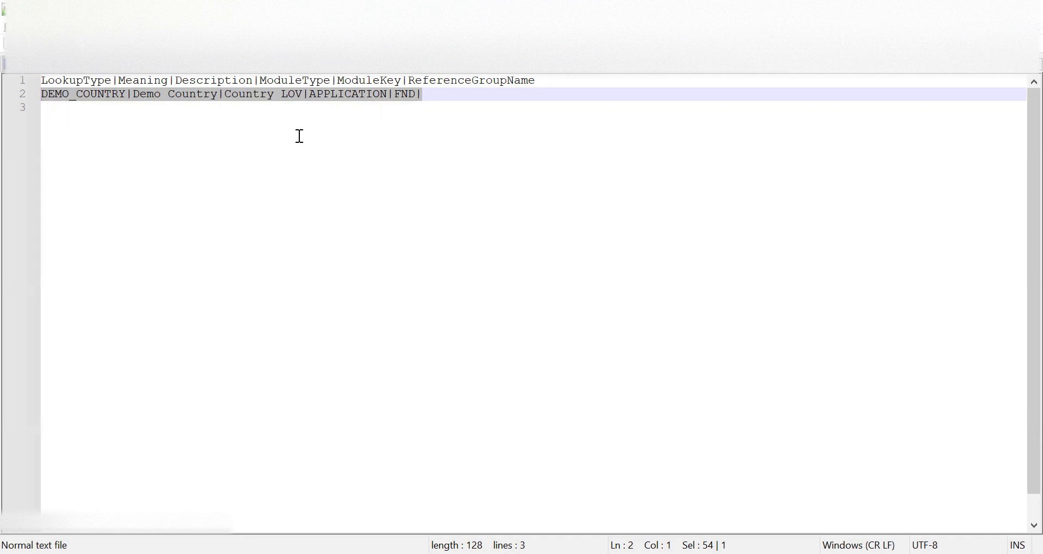
- Remove the empty third line below the DEMO_COUNTRY row in the lookup type file
left_click(432, 191)
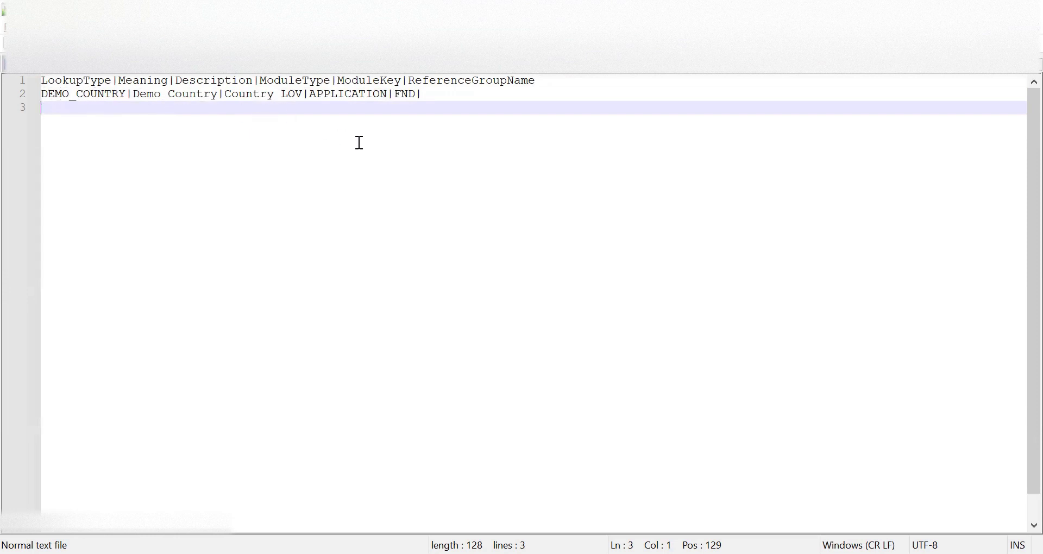
key("BackSpace")
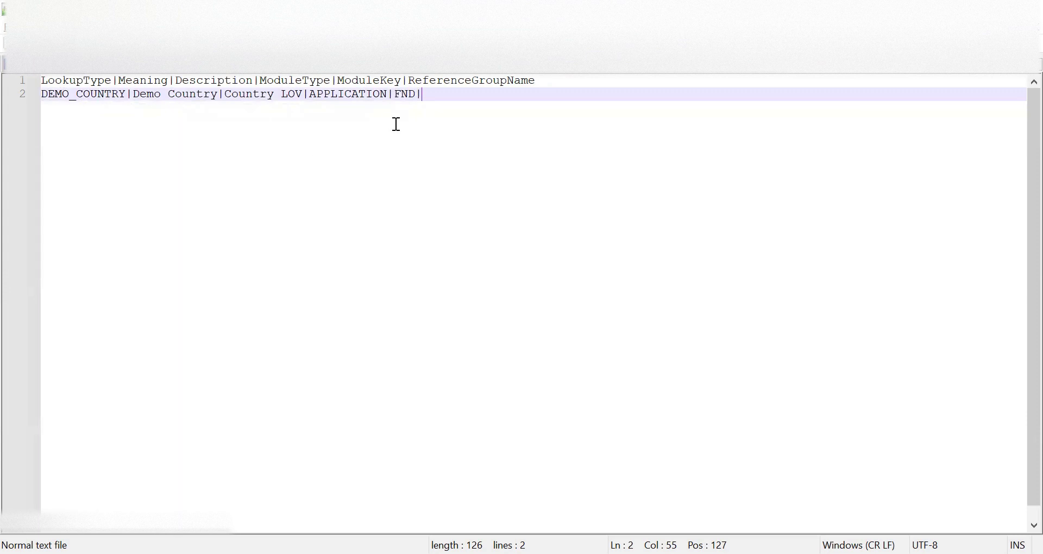
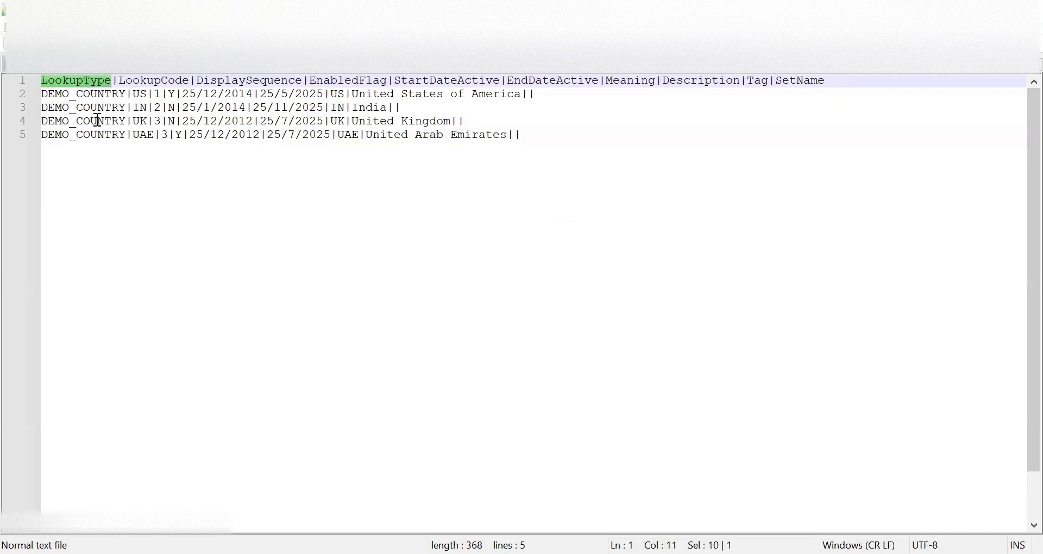
- Compare the DEMO_COUNTRY LookupType value in the lookup codes file with the one in the lookup type file
double_click(94, 96)
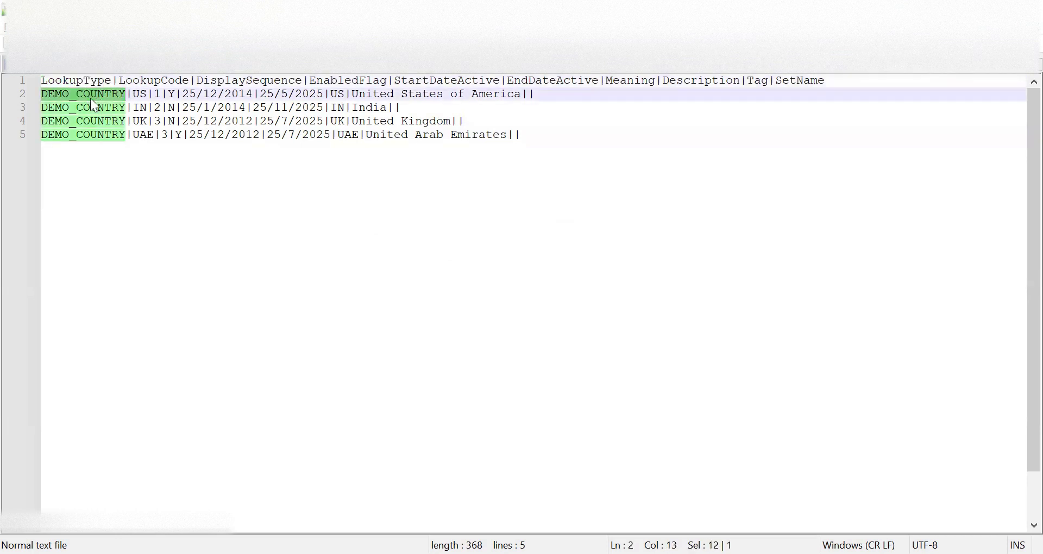
left_click(832, 68)
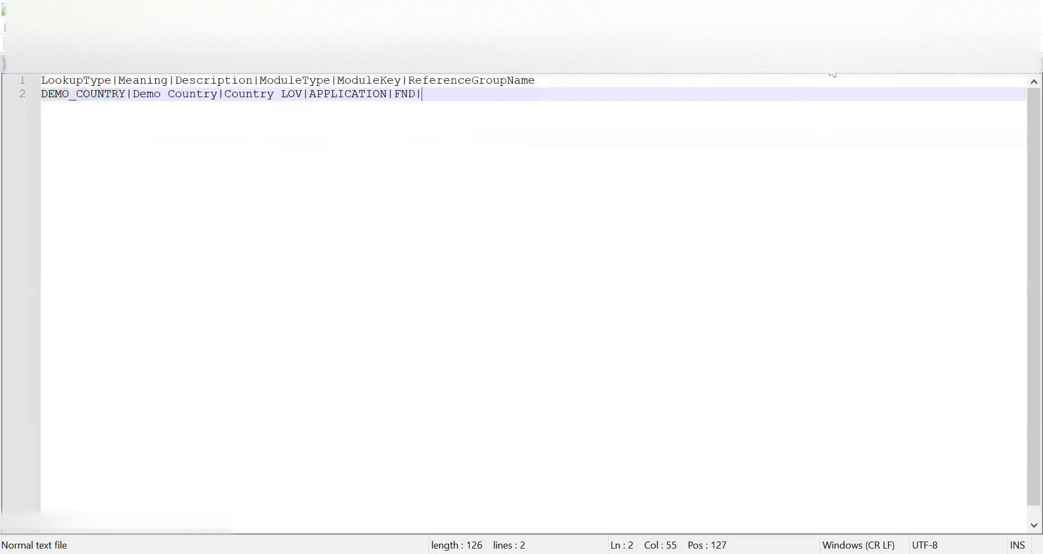
double_click(89, 96)
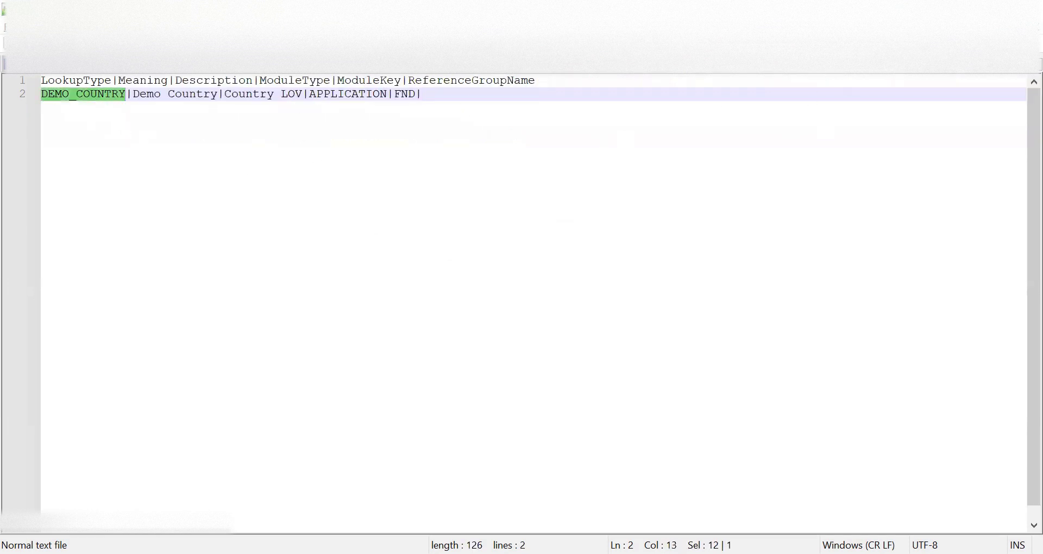
key("ctrl+Tab")
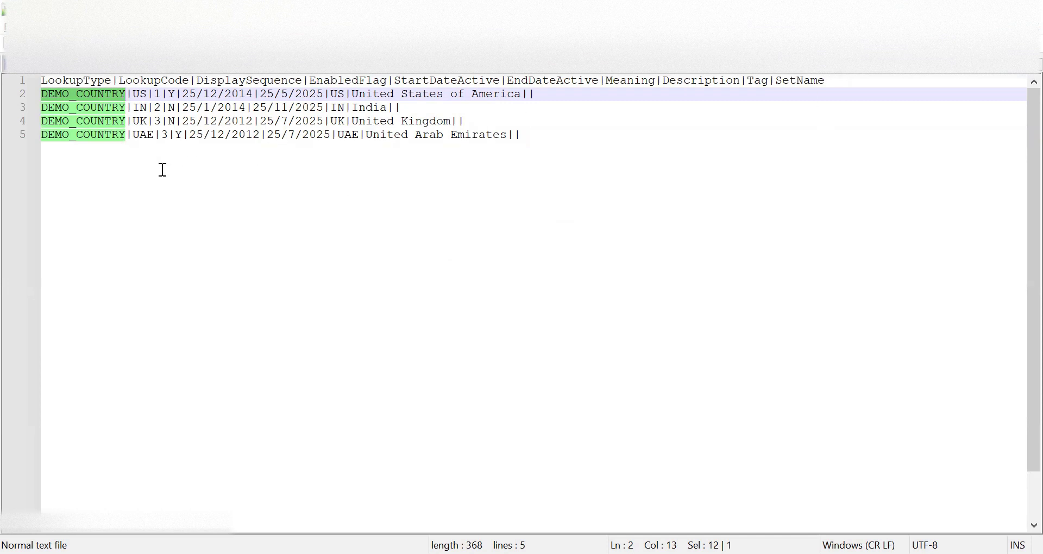
- Examine the LookupCode, DisplaySequence and EnabledFlag values in the US and IN rows of the lookup codes file
double_click(138, 96)
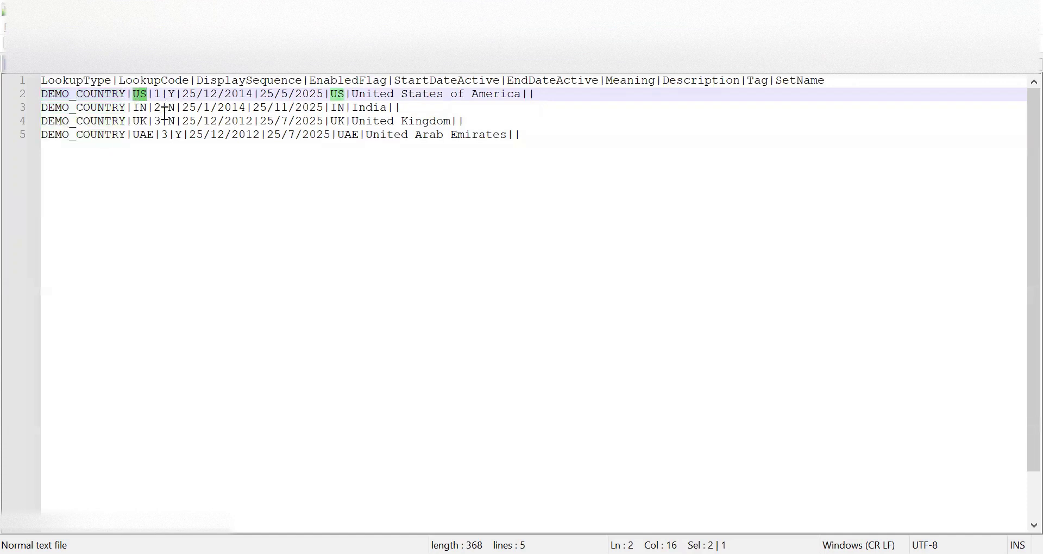
double_click(159, 95)
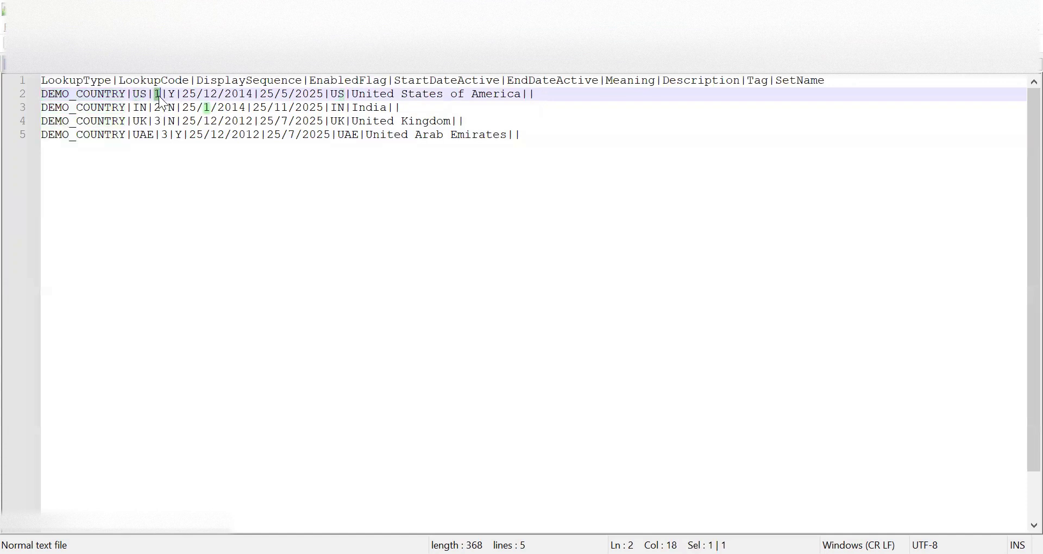
double_click(342, 80)
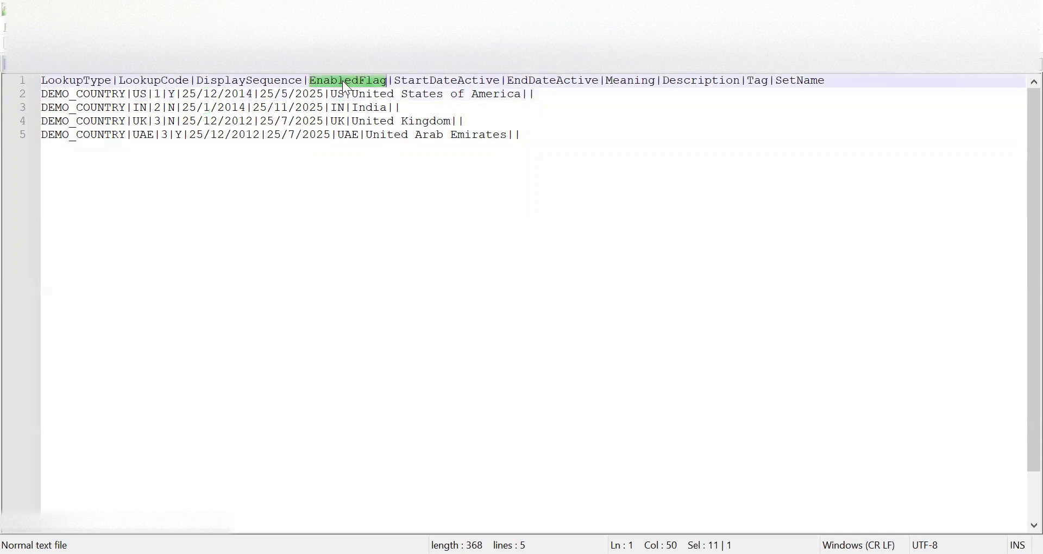
double_click(172, 94)
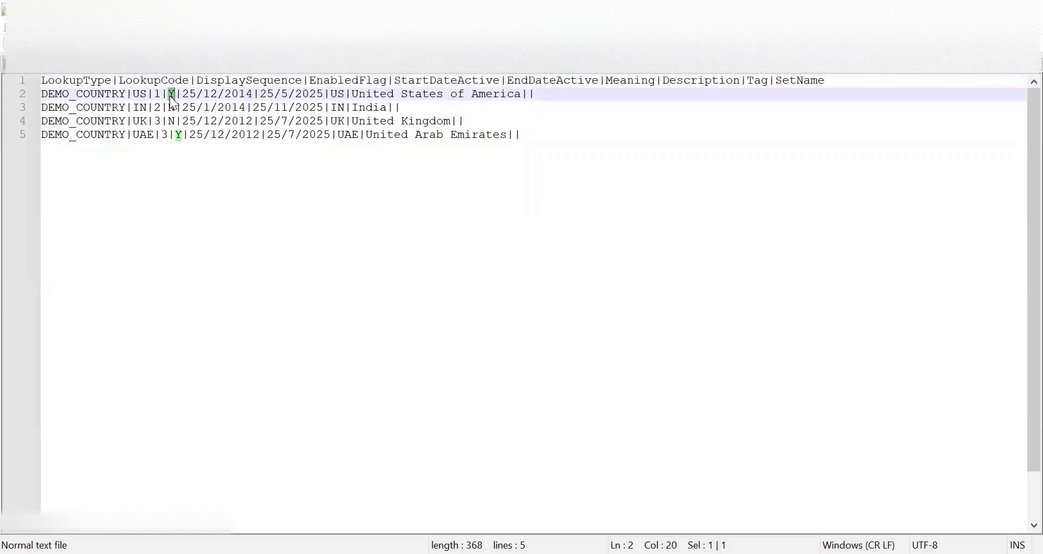
left_click(173, 107)
double_click(173, 107)
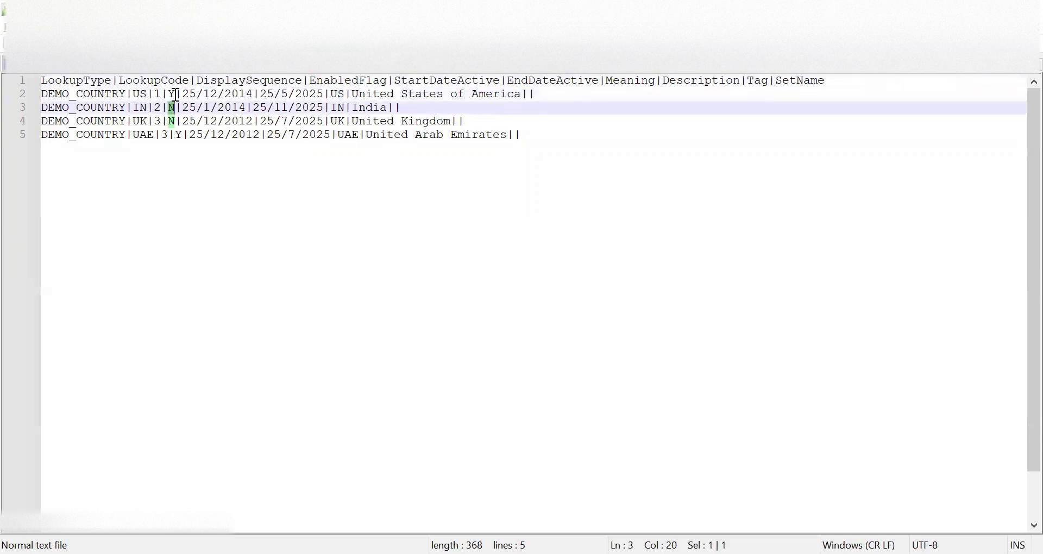
left_click(174, 94)
double_click(175, 93)
left_click(173, 107)
- Examine the day, month and year format of the start and end dates in the US row
left_click_drag(183, 94, 257, 96)
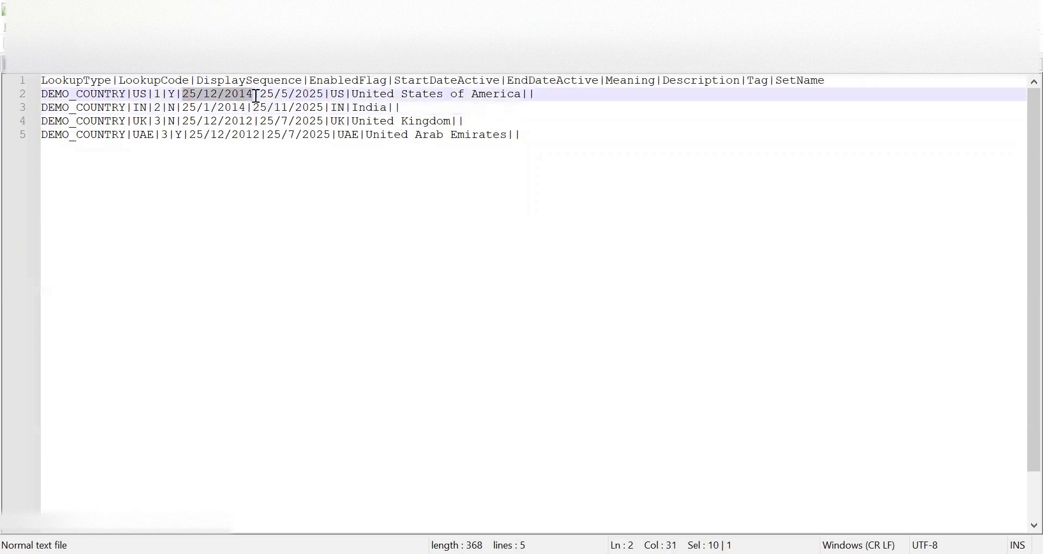
double_click(191, 94)
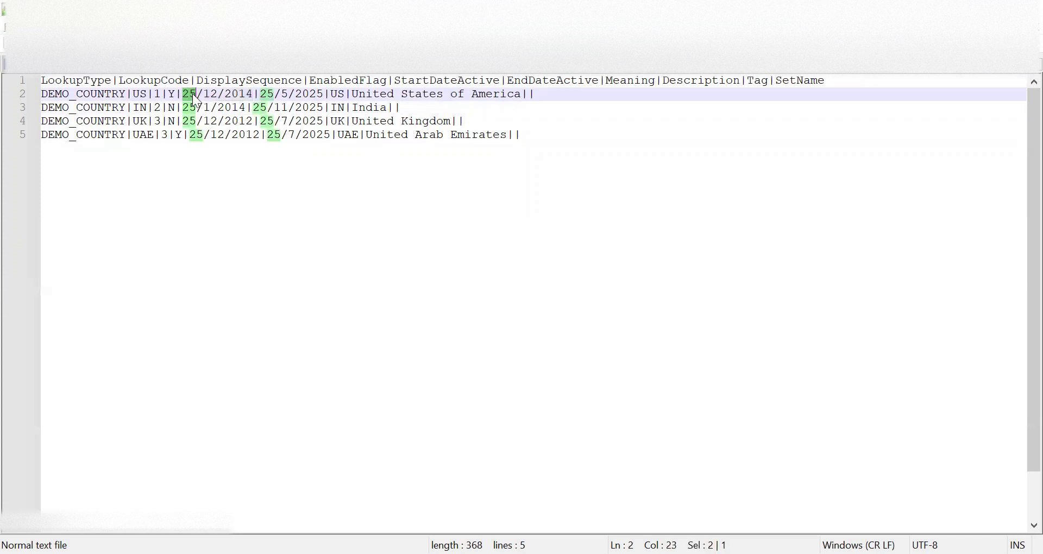
left_click(189, 95)
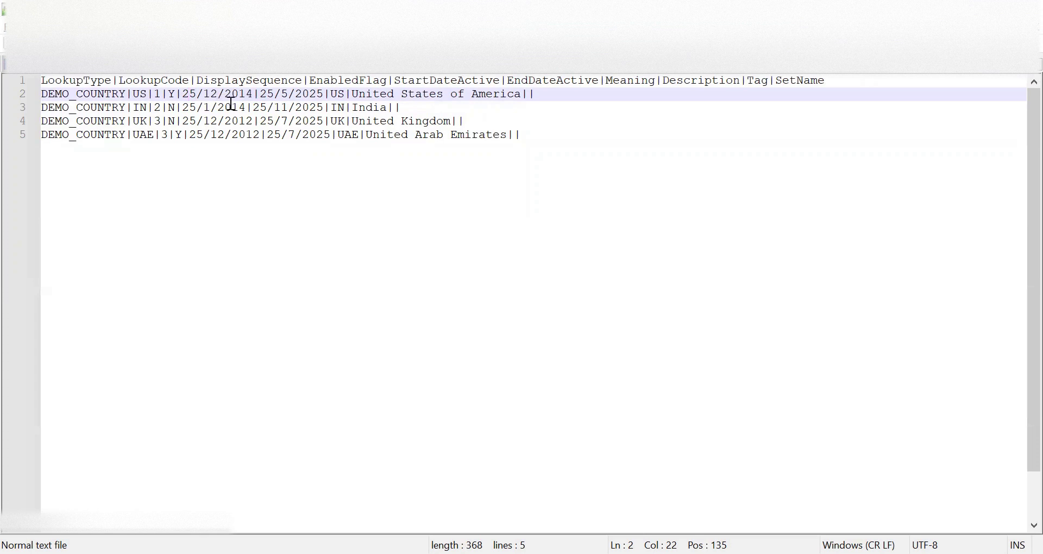
double_click(230, 95)
left_click(197, 95)
left_click_drag(190, 95, 211, 95)
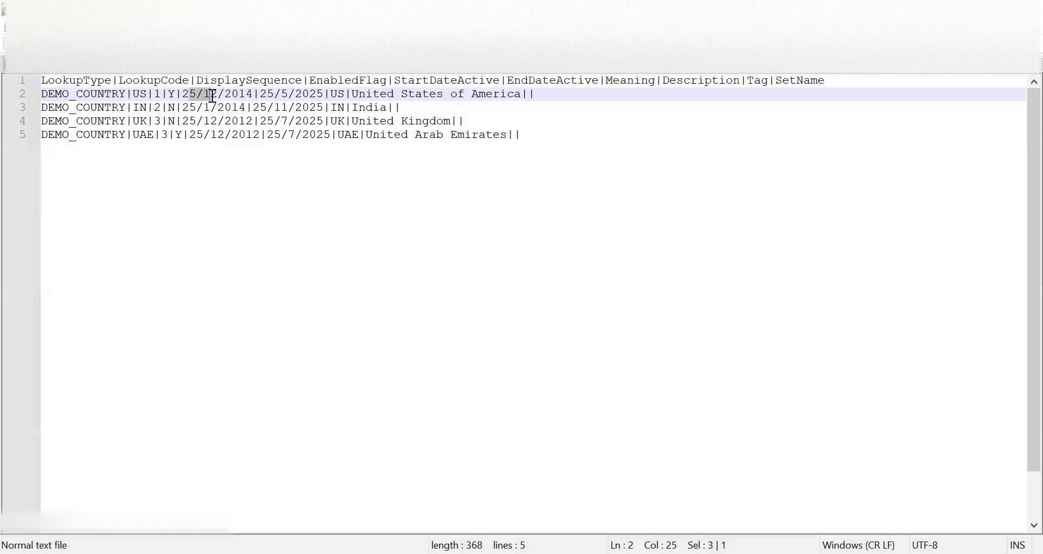
left_click(294, 96)
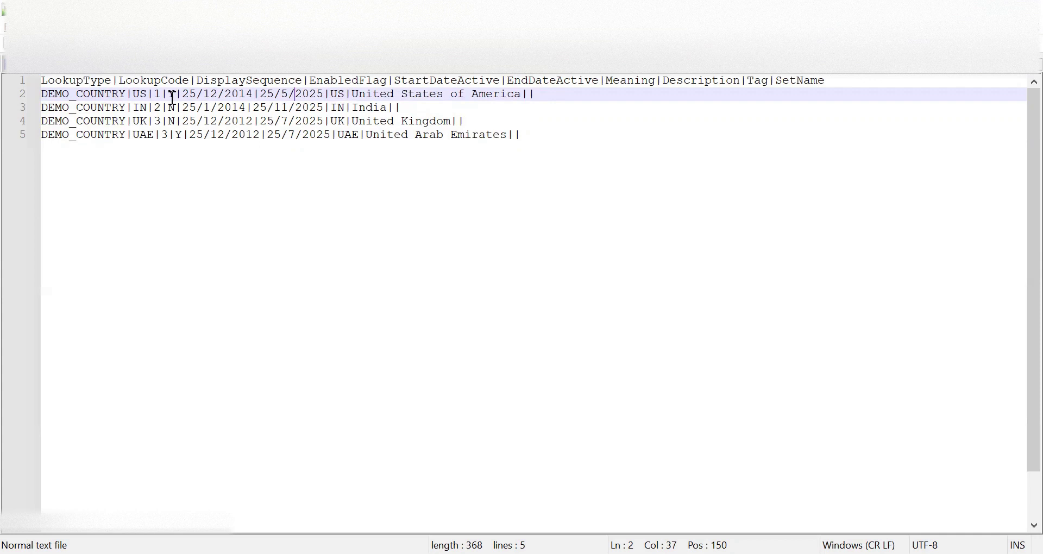
- Examine the Meaning header against its matching value in the US row
double_click(629, 80)
double_click(336, 95)
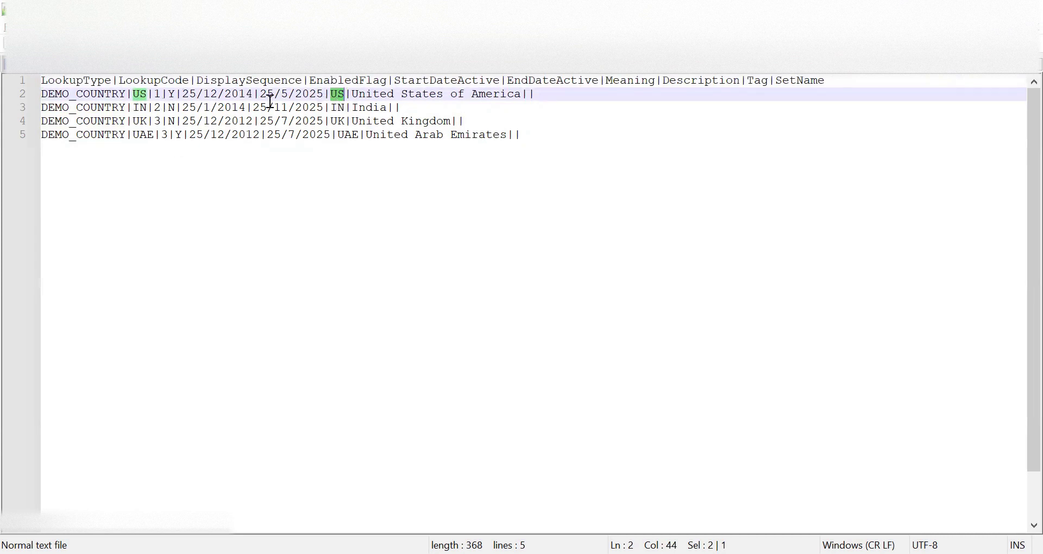
left_click(335, 97)
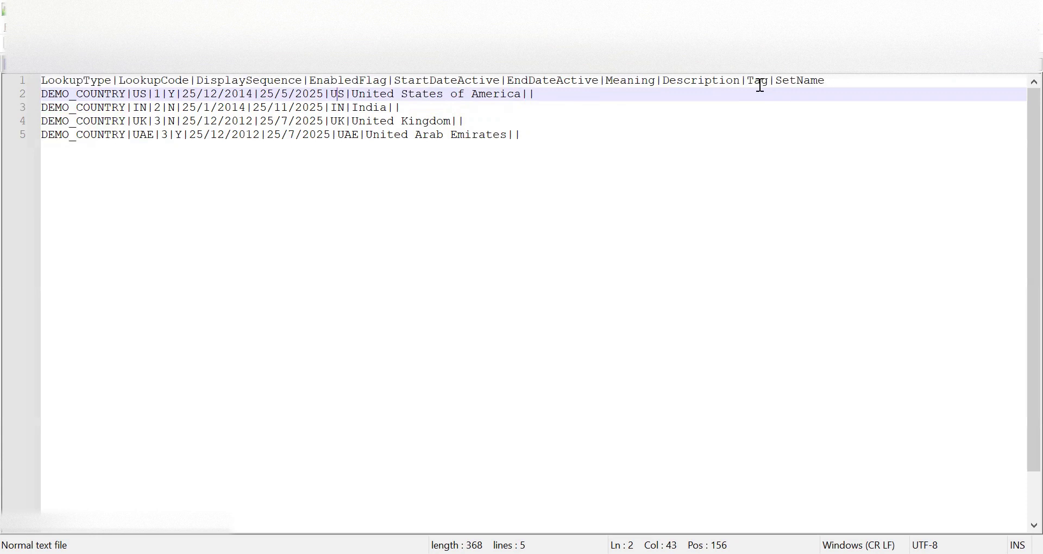
- Check the SetName header in the codes file, and ReferenceGroupName with its row-end position in the type file
double_click(794, 81)
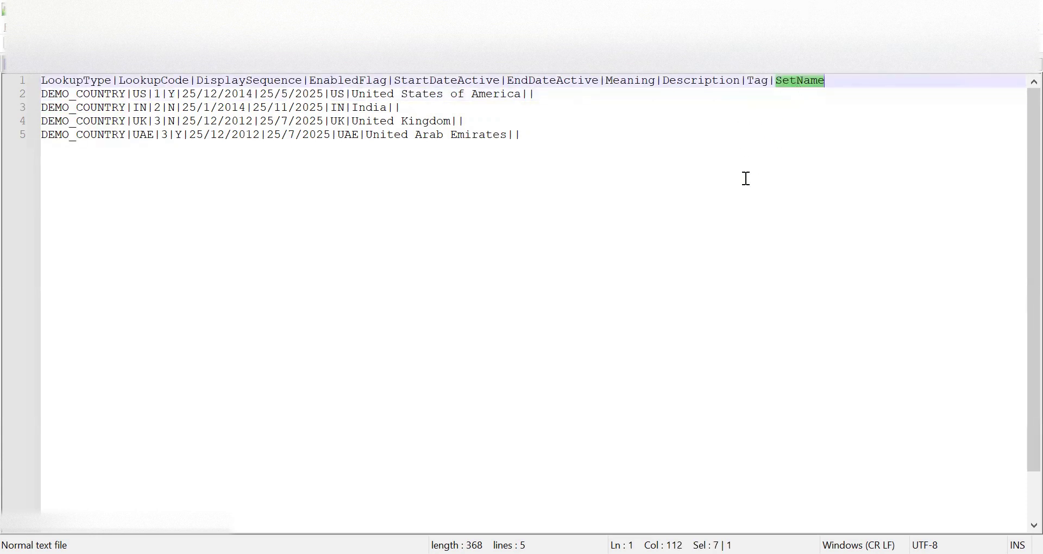
key("ctrl+Tab")
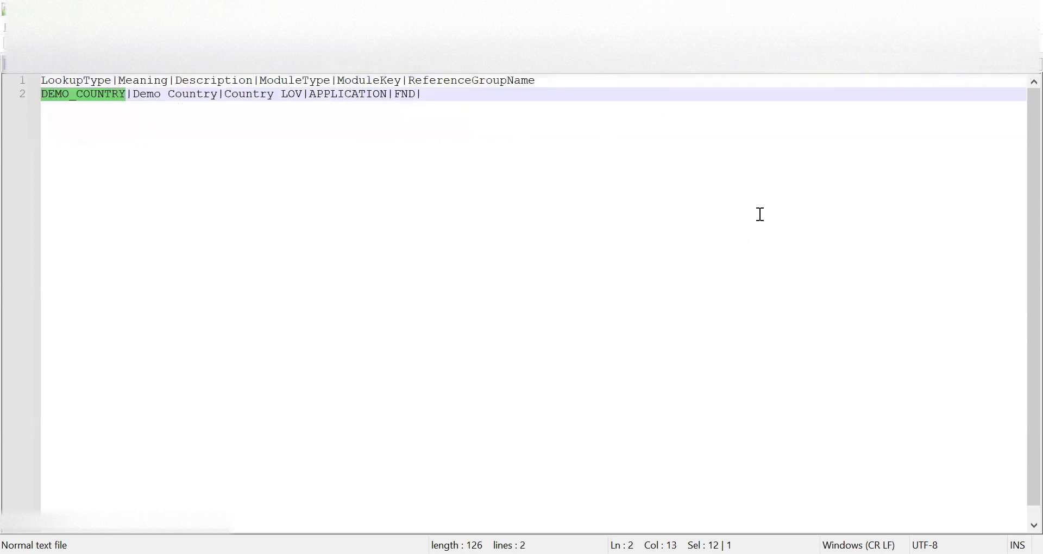
left_click(438, 95)
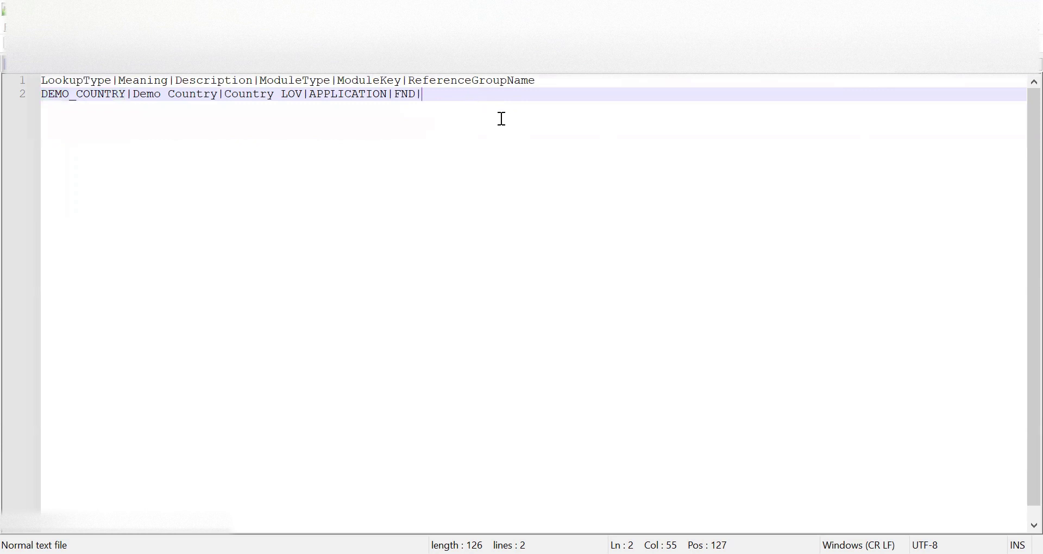
double_click(457, 81)
left_click(443, 96)
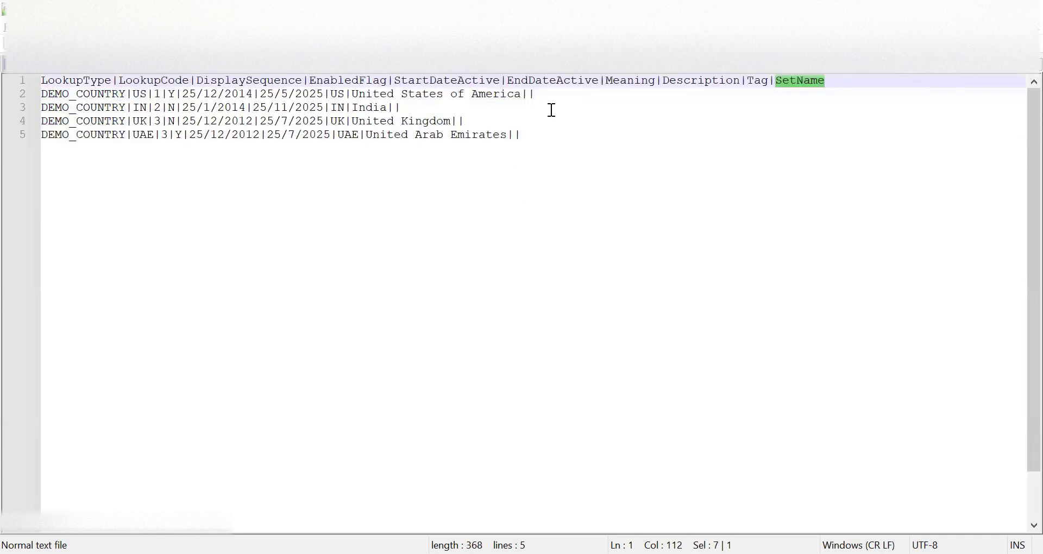
- Examine the trailing delimiters of the country rows against the Tag and SetName headers, comparing with the lookup type file
left_click(561, 96)
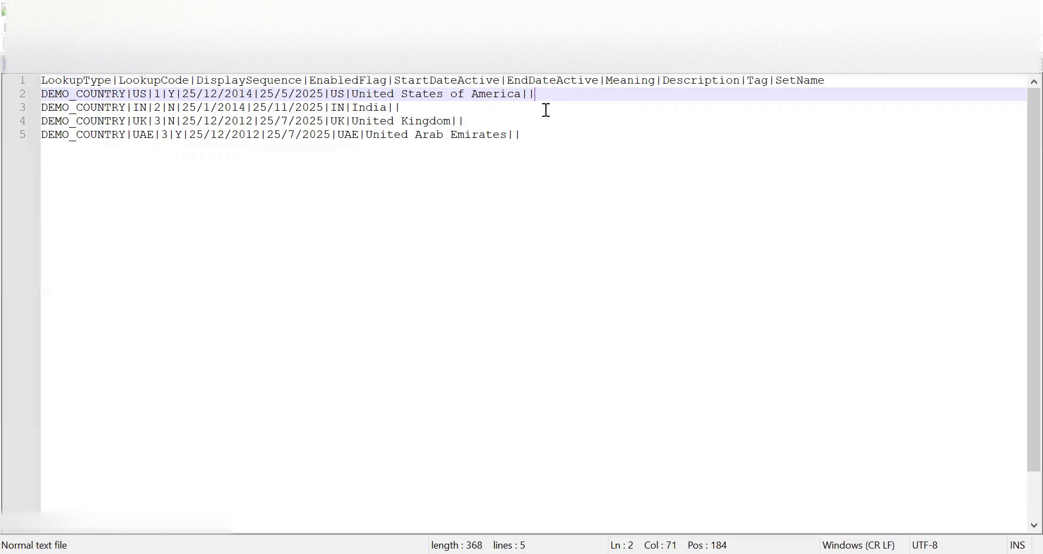
left_click(540, 134)
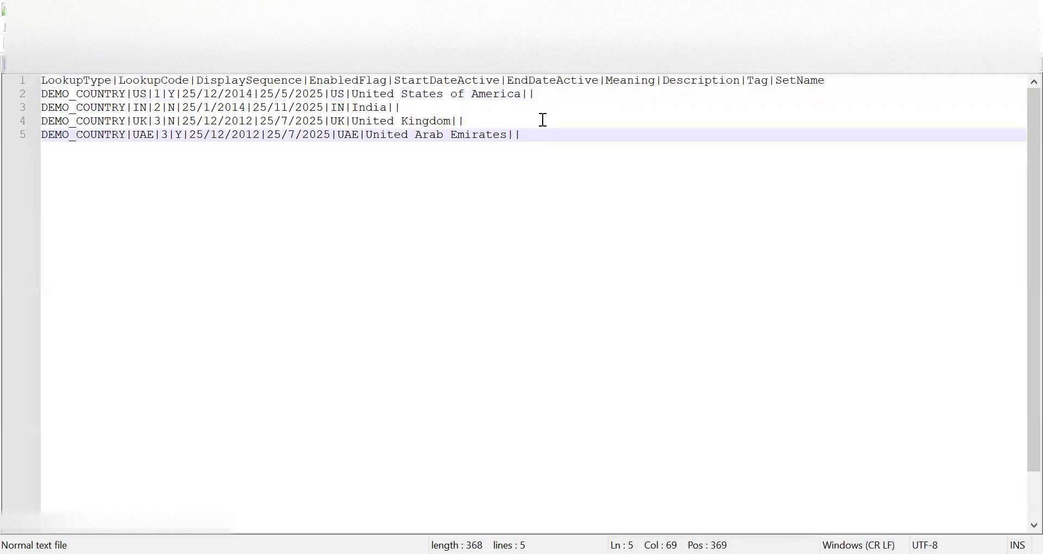
key("ctrl+Tab")
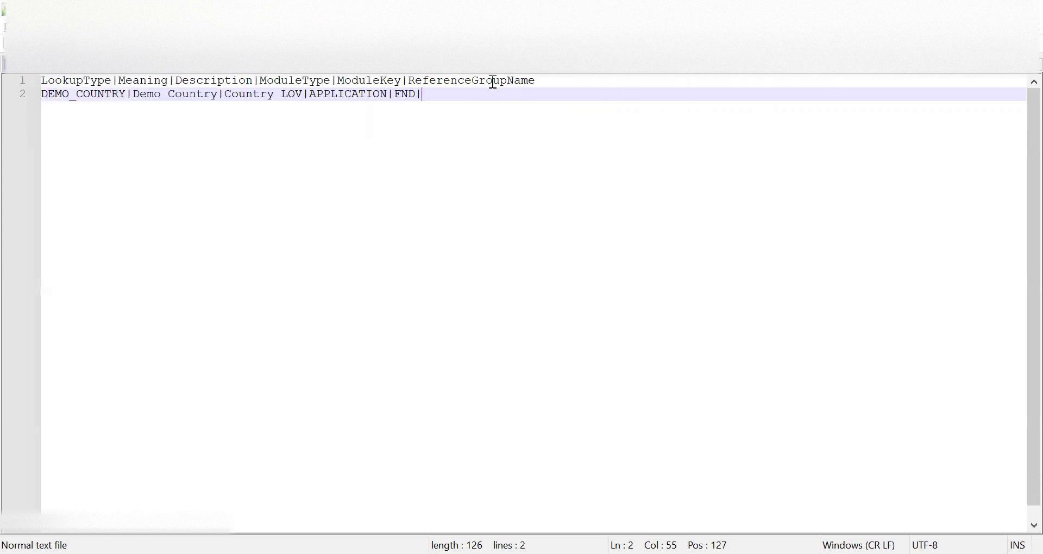
key("ctrl+Tab")
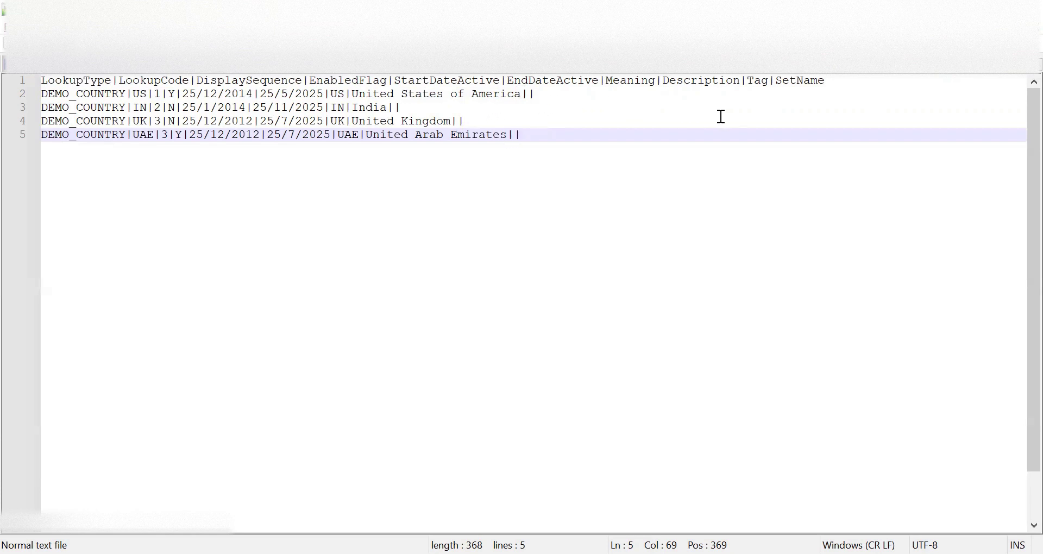
left_click(531, 113)
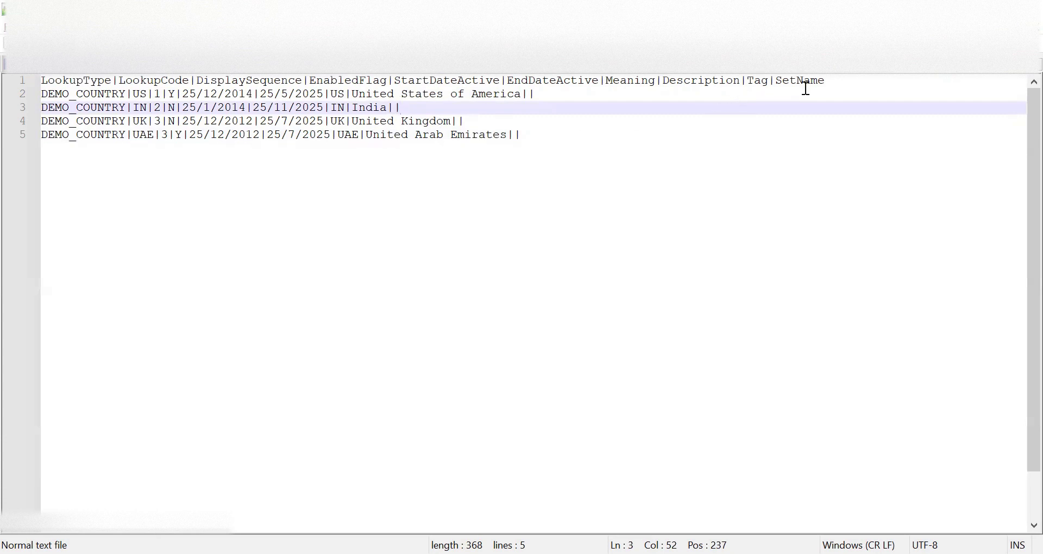
key("Left")
left_click(561, 140)
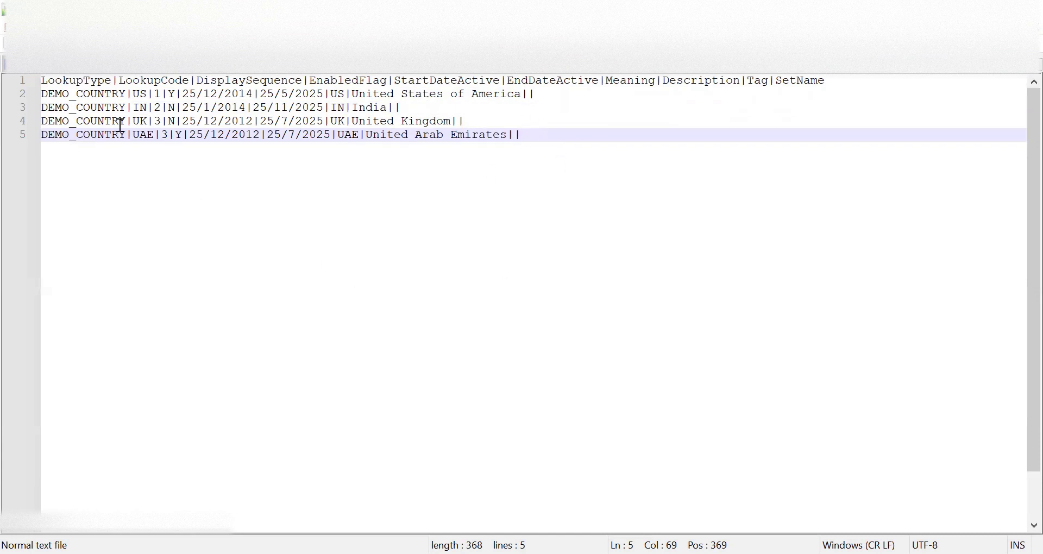
- Review the LookupType, LookupCode, EnabledFlag and Meaning headers in the lookup codes file, and return to the lookup type file
double_click(87, 82)
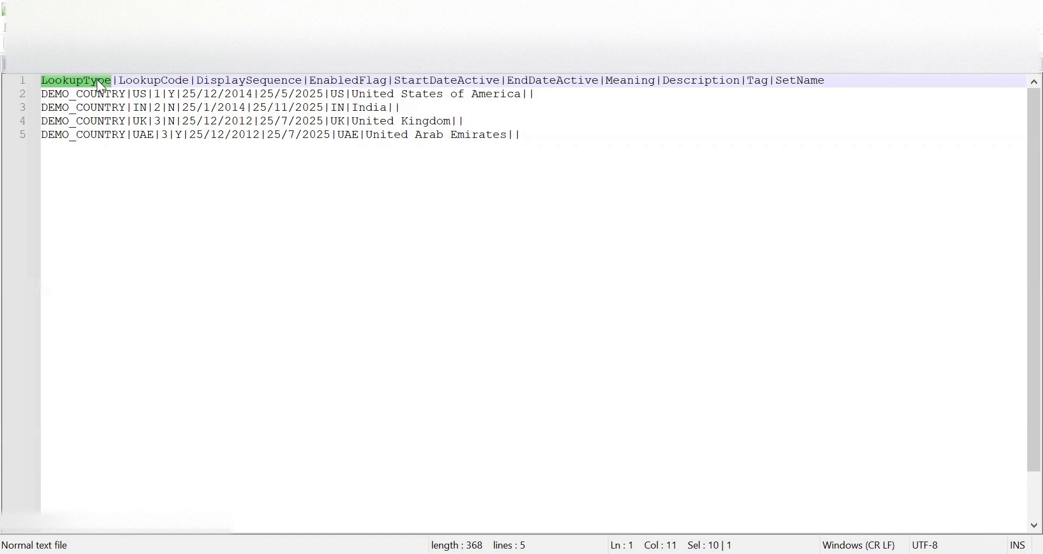
double_click(149, 82)
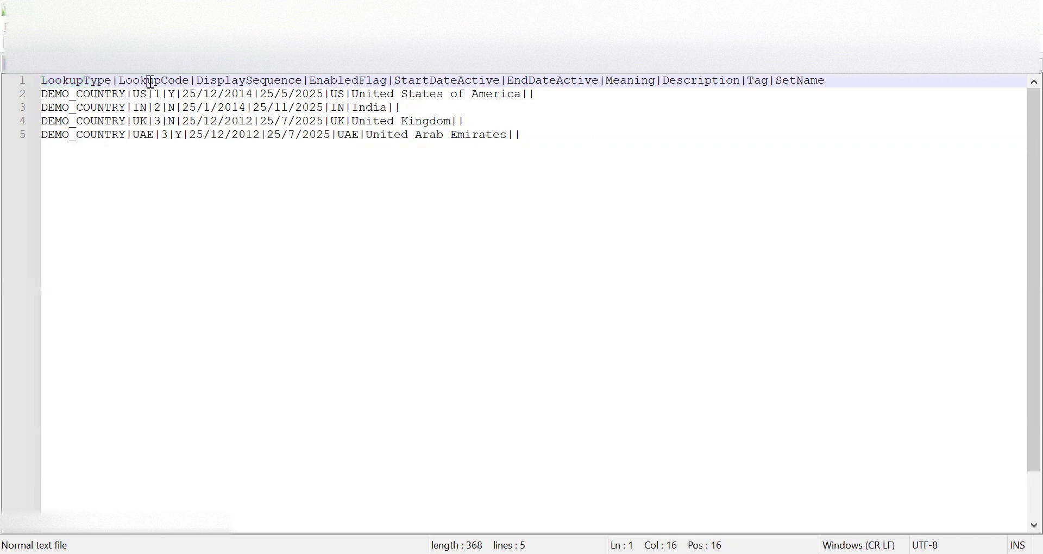
double_click(380, 80)
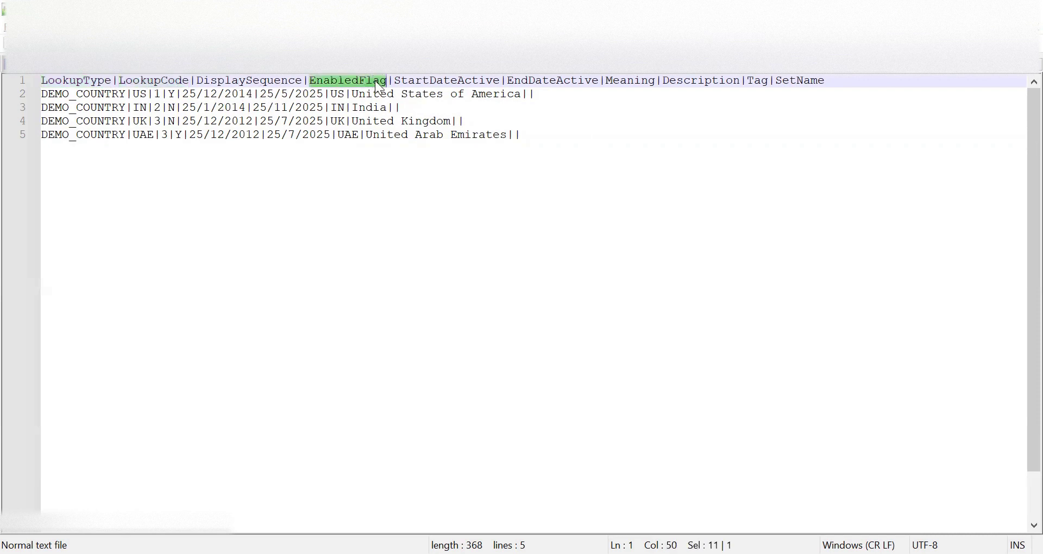
double_click(641, 82)
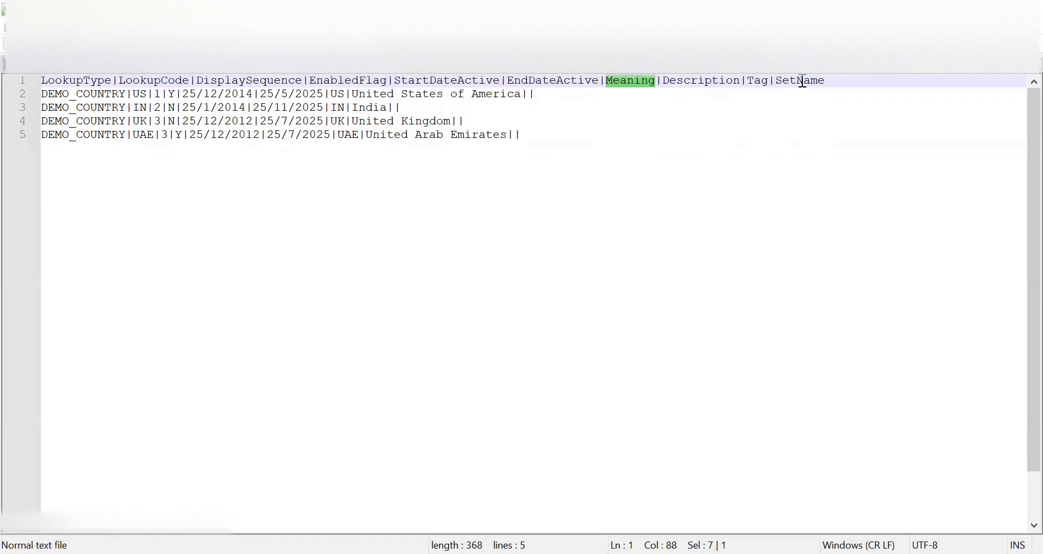
left_click(619, 164)
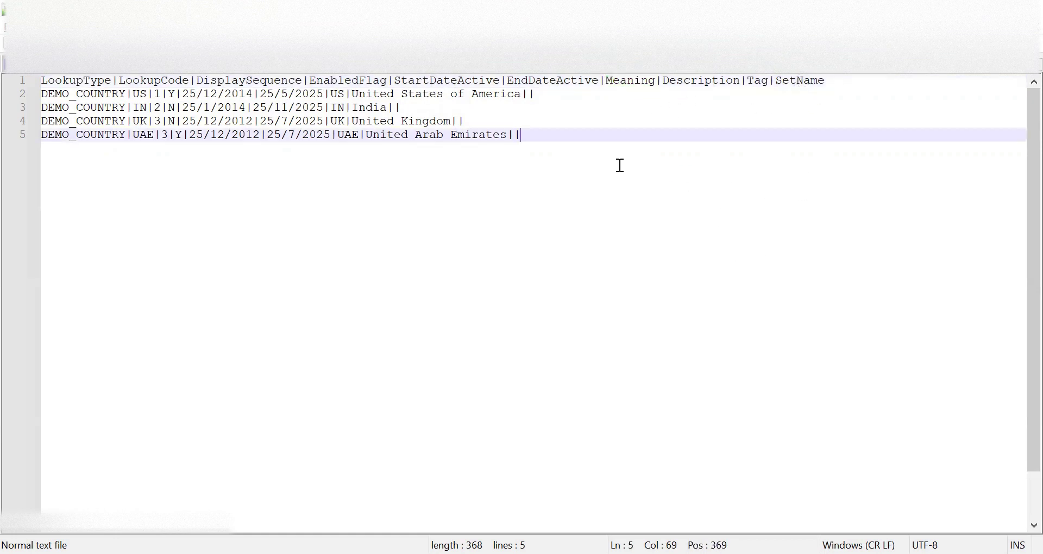
key("ctrl+Tab")
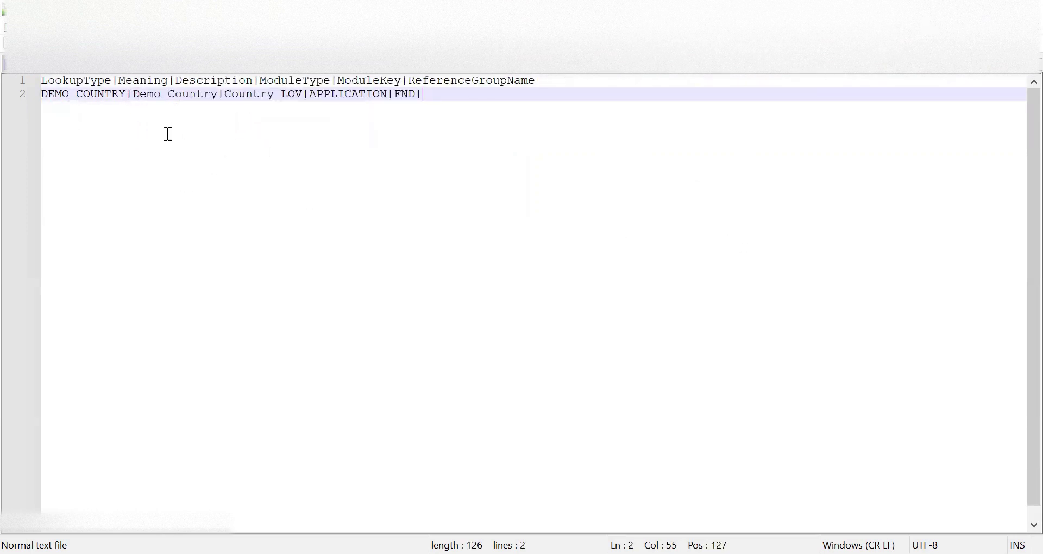
- Review the LookupType, Meaning and ModuleKey headers in the lookup type file against the end of the DEMO_COUNTRY row
double_click(84, 80)
left_click(143, 81)
double_click(144, 81)
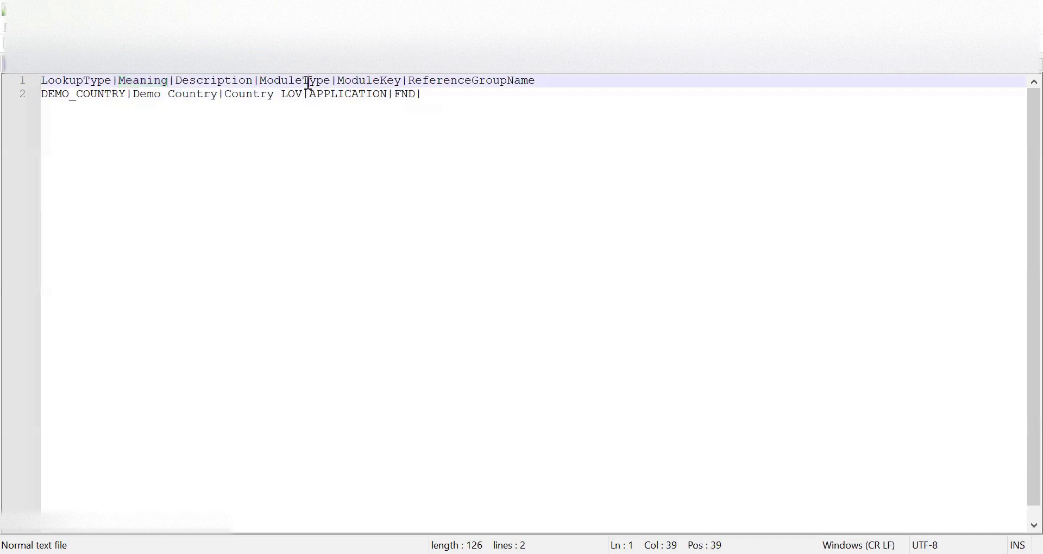
double_click(381, 80)
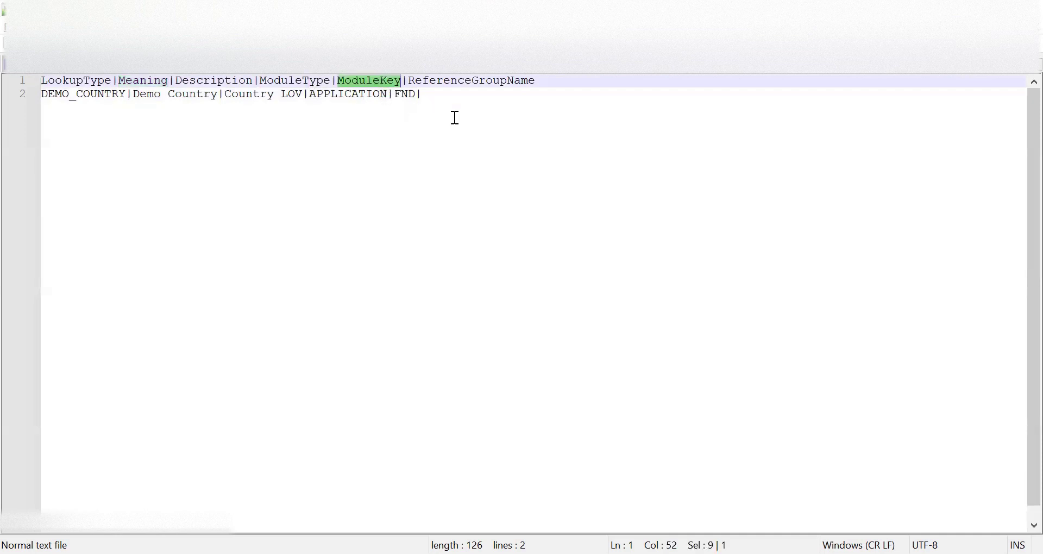
left_click(451, 94)
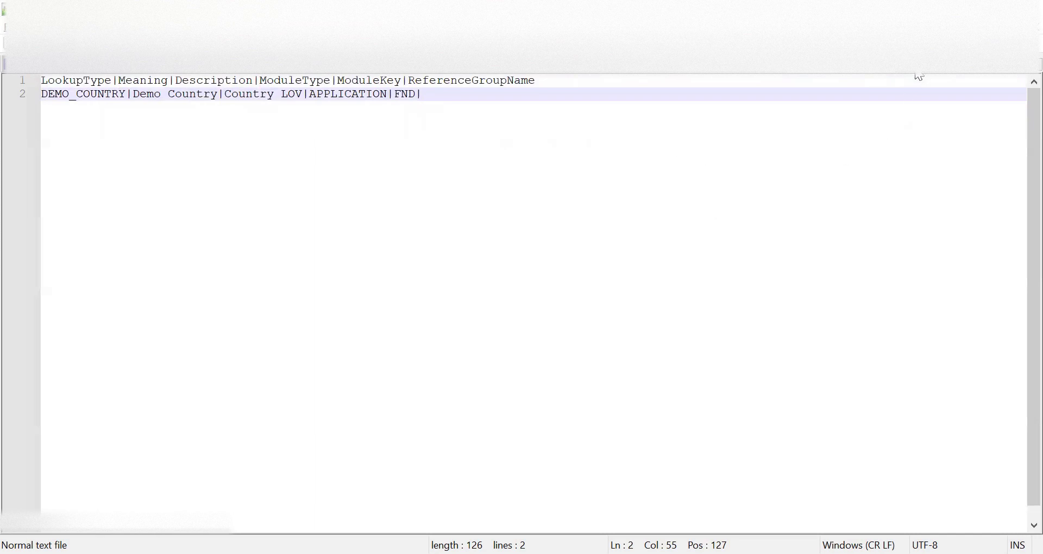
- Switch to the lookup codes file and check its LookupType and LookupCode headers
key("ctrl+a")
type("LookupType|LookupCode|DisplaySequence|EnabledFlag|StartDateActive|EndDateActive|Meaning|Description|Tag|SetName DEMO_COUNTRY|US|1|Y|25/12/2014|25/5/2025|US|United States of America|| DEMO_COUNTRY|IN|2|N|25/1/2014|25/11/2025|IN|India|| DEMO_COUNTRY|UK|3|N|25/12/2012|25/7/2025|UK|United Kingdom|| DEMO_COUNTRY|UAE|3|Y|25/12/2012|25/7/2025|UAE|United Arab Emirates||")
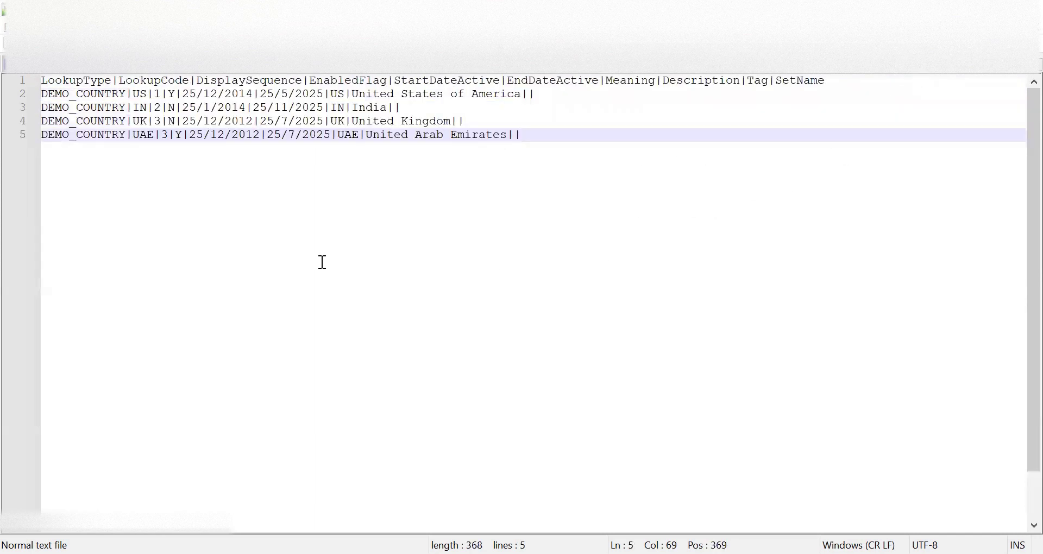
left_click(97, 81)
double_click(97, 81)
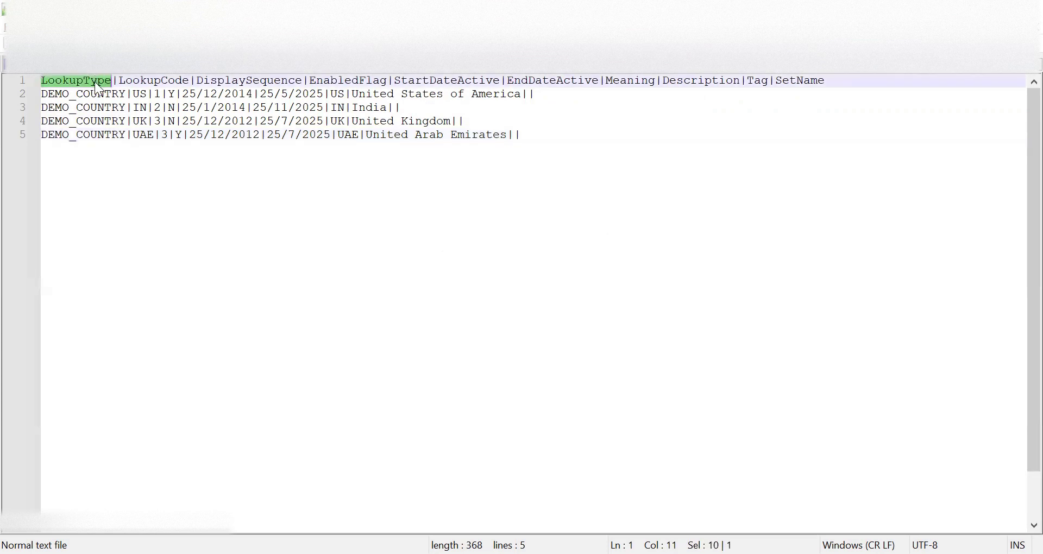
double_click(141, 80)
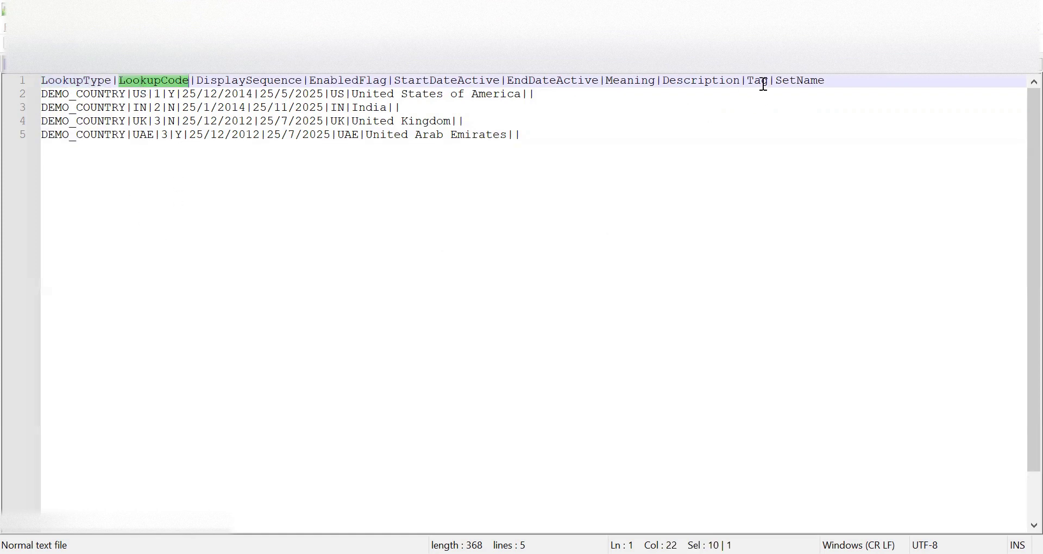
- Check the DEMO_COUNTRY value in the lookup type file, and return to the LookupCode header and US row in the codes file
left_click(835, 66)
double_click(81, 95)
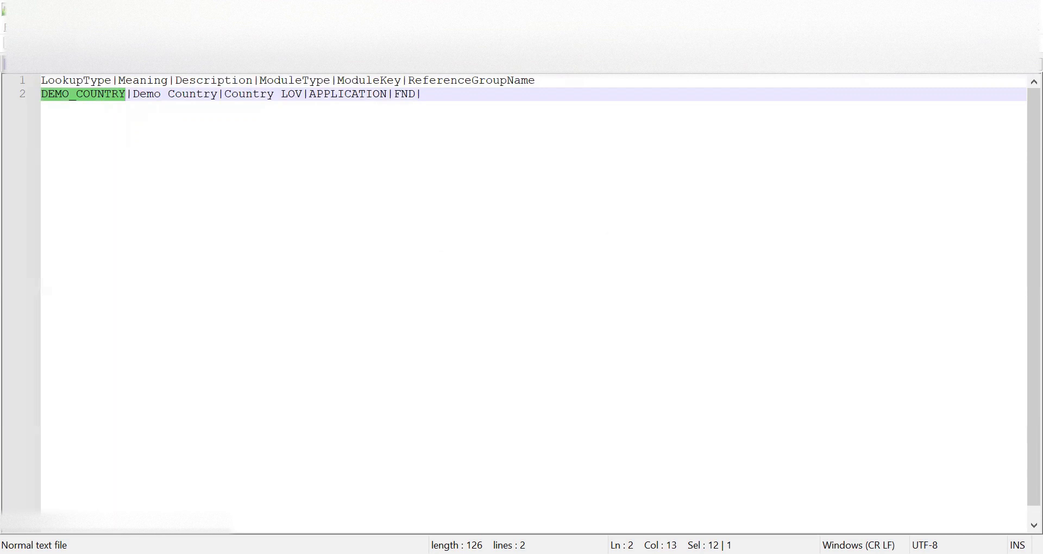
left_click(125, 65)
left_click(140, 96)
left_click(148, 82)
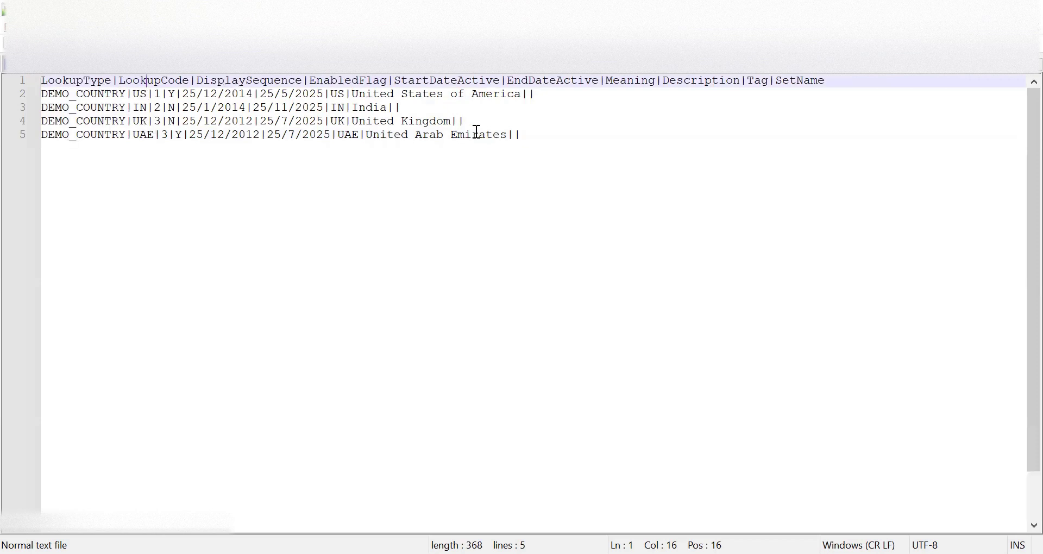
- Examine the Meaning header in the codes file together with the ends of the India and United Arab Emirates rows
left_click(633, 82)
double_click(642, 83)
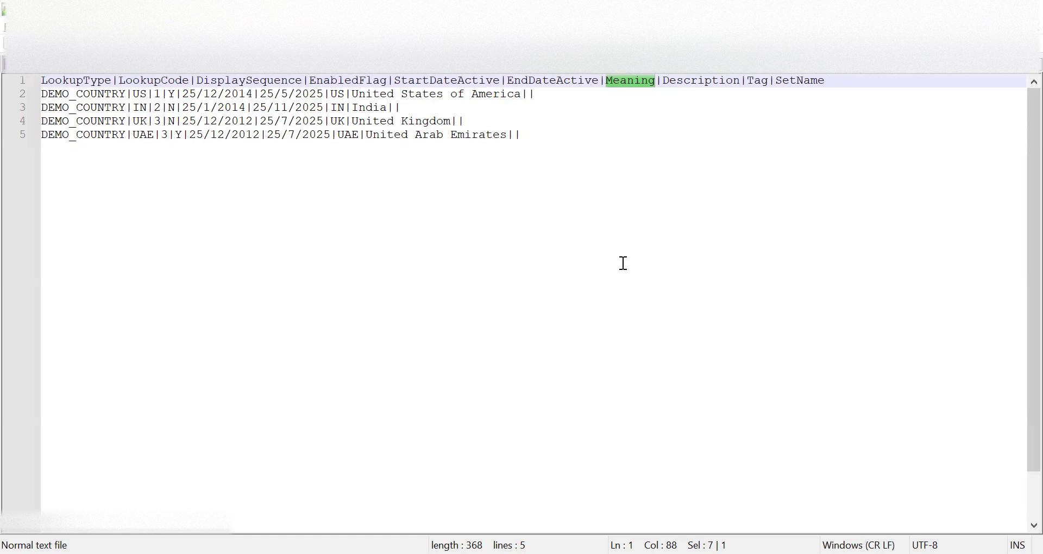
left_click(642, 196)
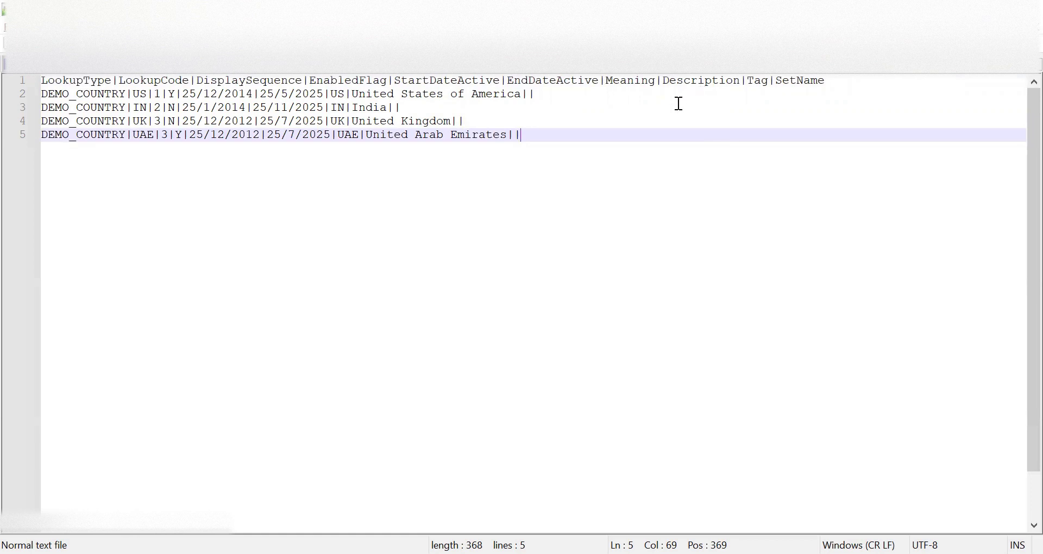
left_click(652, 113)
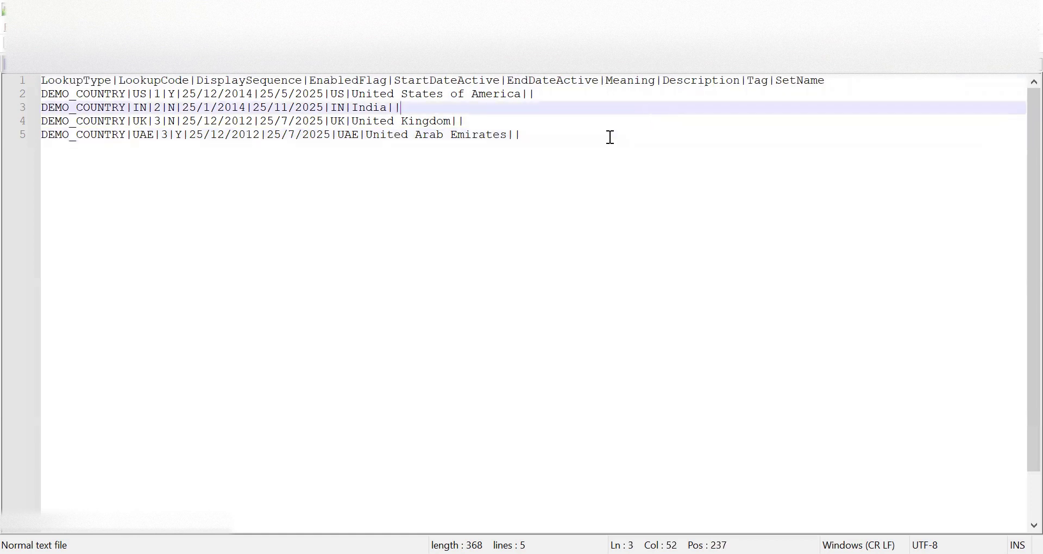
left_click(581, 316)
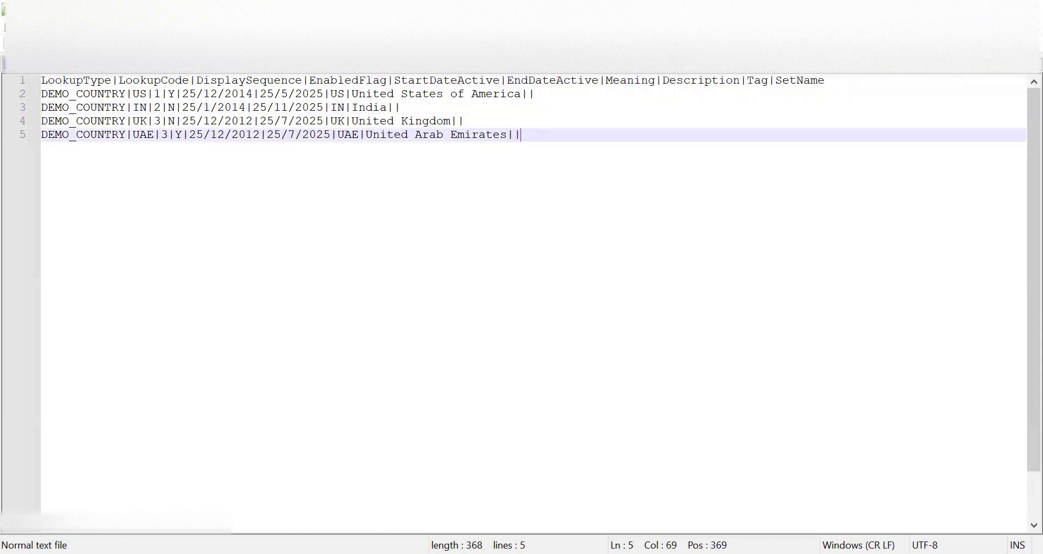
- Save the lookup codes file in Documents as Lookcodes.csv with the file type All types (*.*)
key("alt+f")
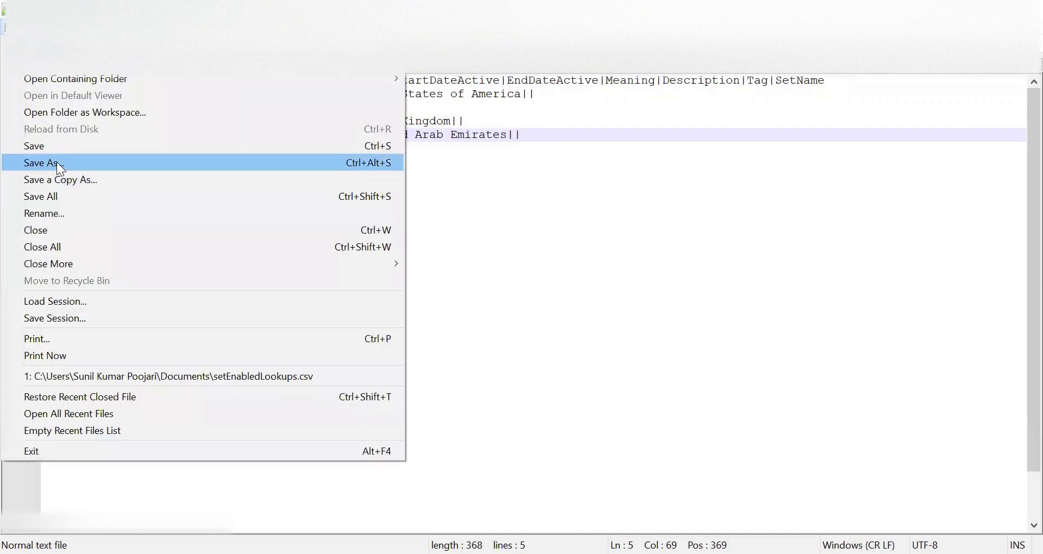
left_click(56, 162)
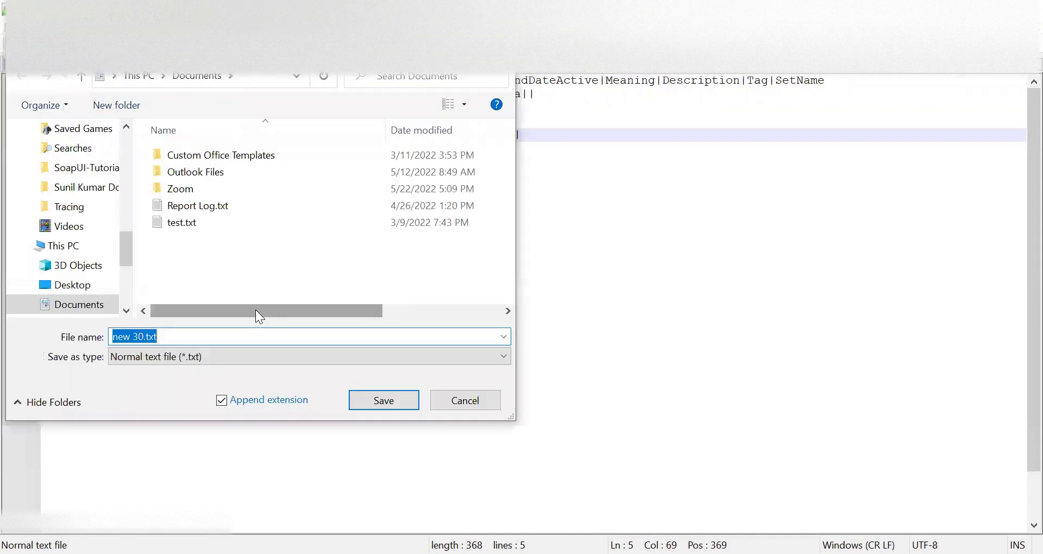
type("Look")
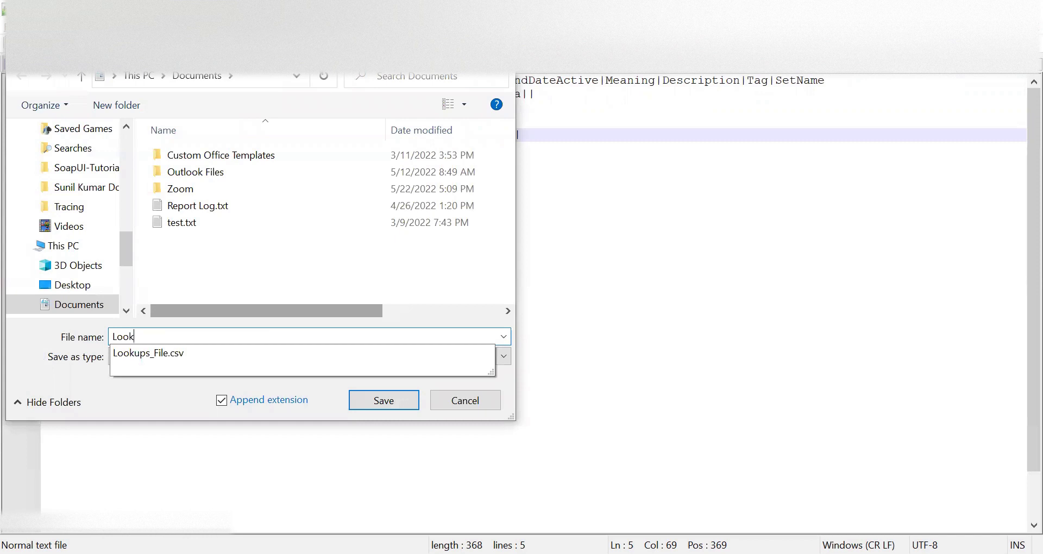
type("codes.csv")
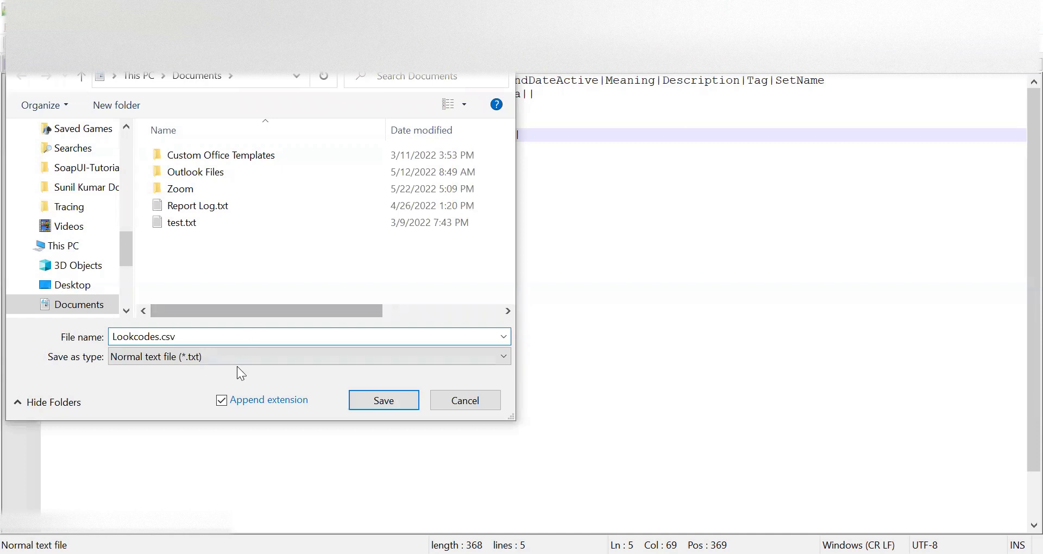
left_click(239, 359)
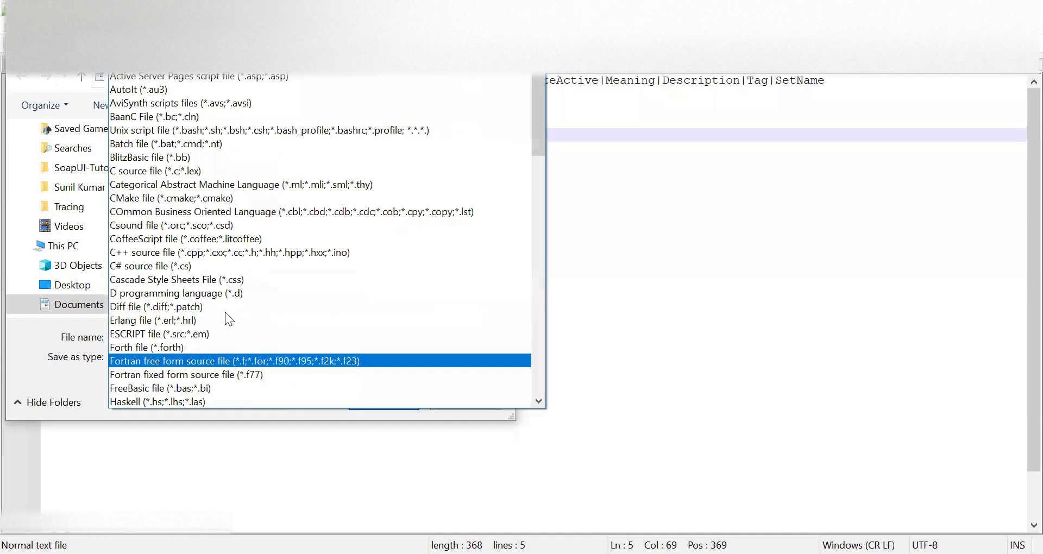
scroll(217, 80, "up", 1)
left_click(218, 79)
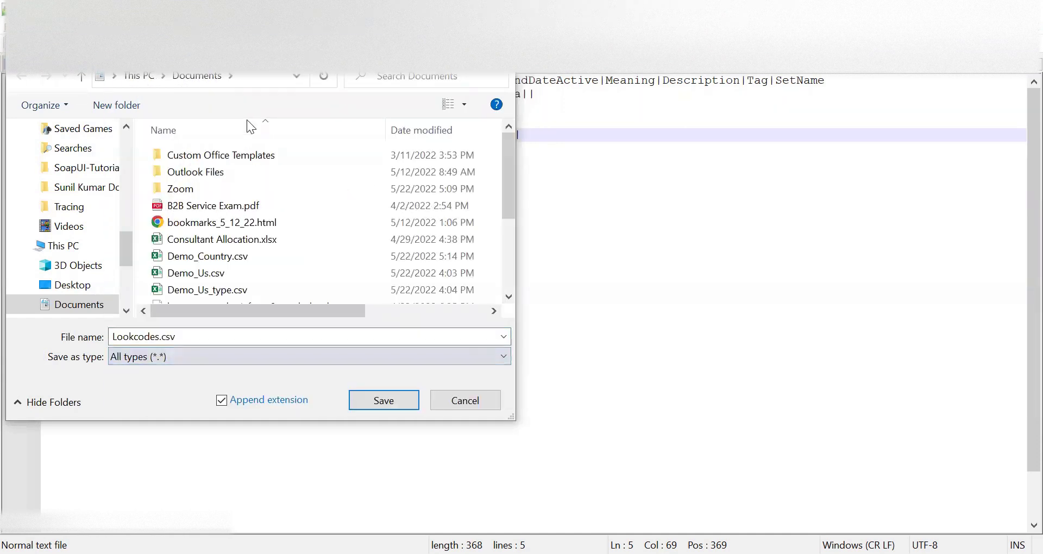
left_click(392, 403)
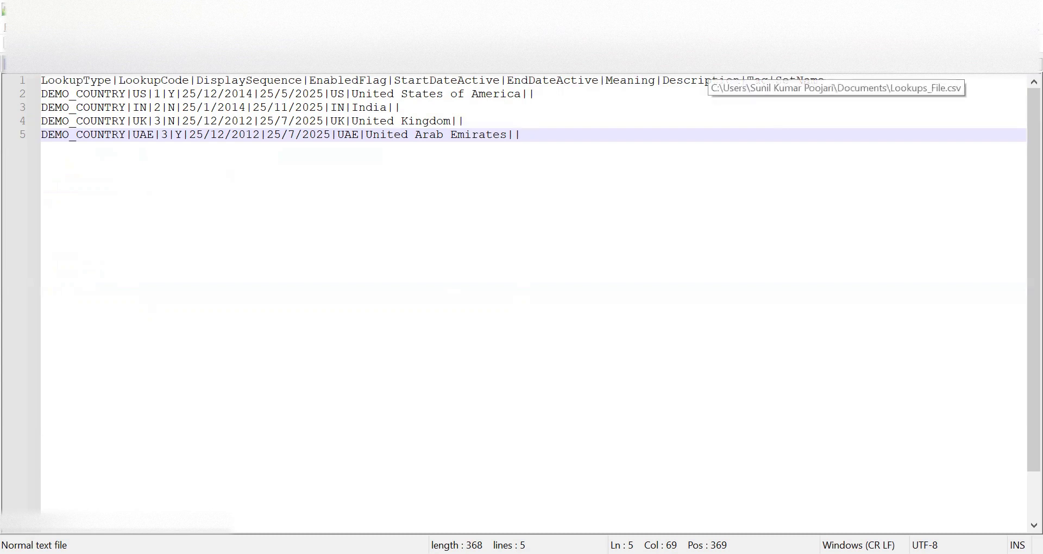
- In the combined file holding both data blocks, note the file name Demo_Country.csv on line 4 beneath the lookup type rows
key("ctrl+z")
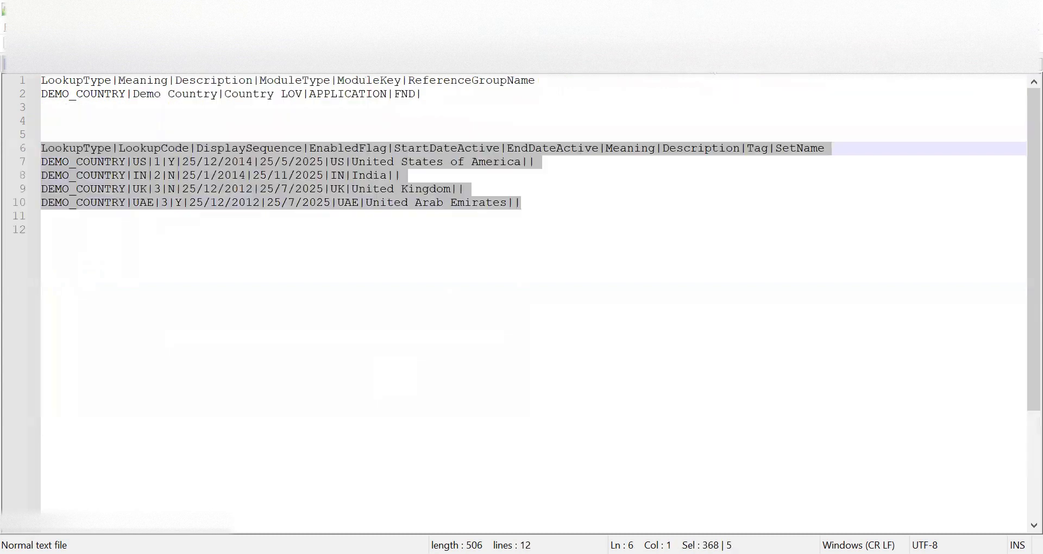
left_click(567, 227)
left_click(175, 119)
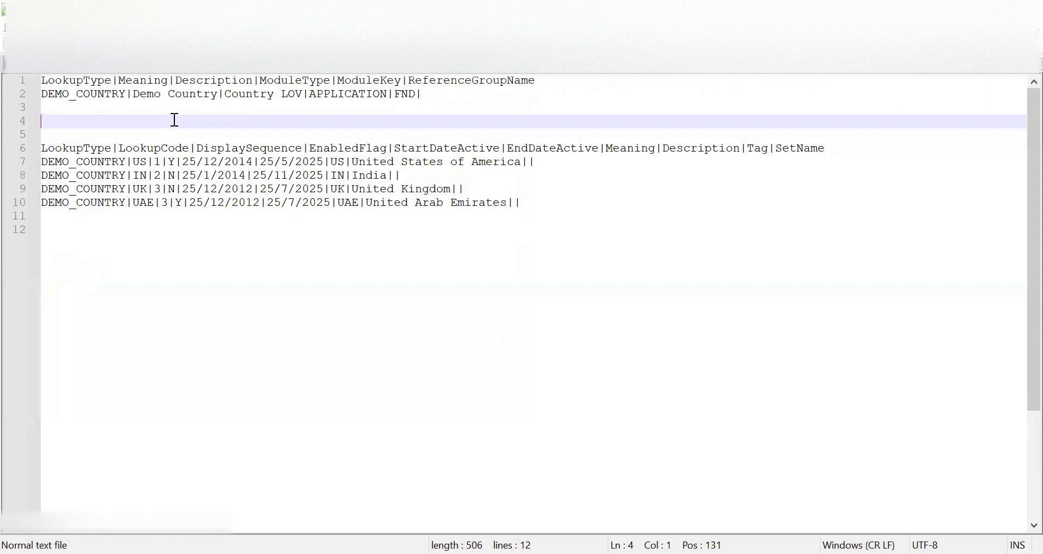
type("Demo_Country.csv")
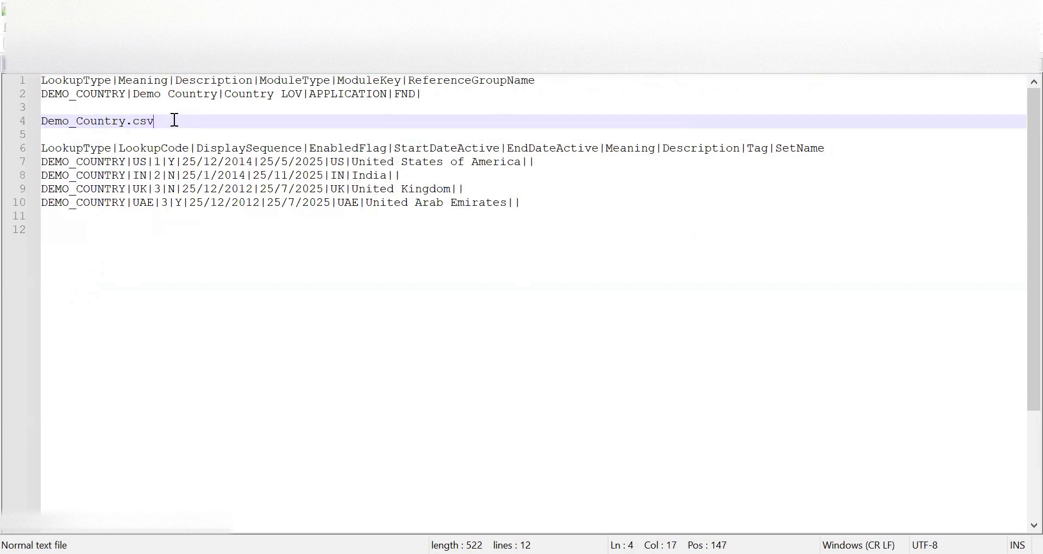
- Note the file name Lookcodes.csv on a new line beneath the United Arab Emirates row, correcting its spelling
left_click(543, 208)
key("Return")
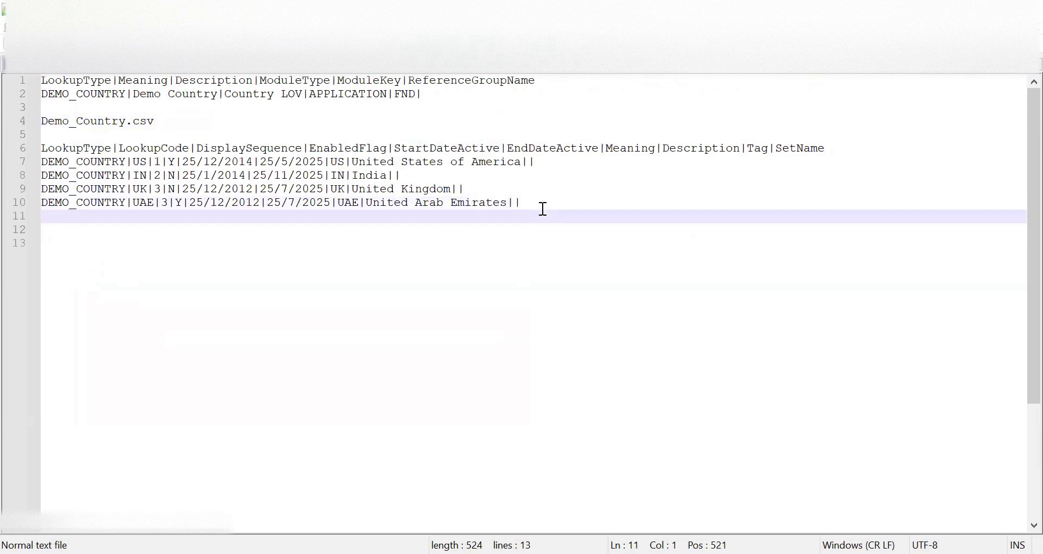
type("Look")
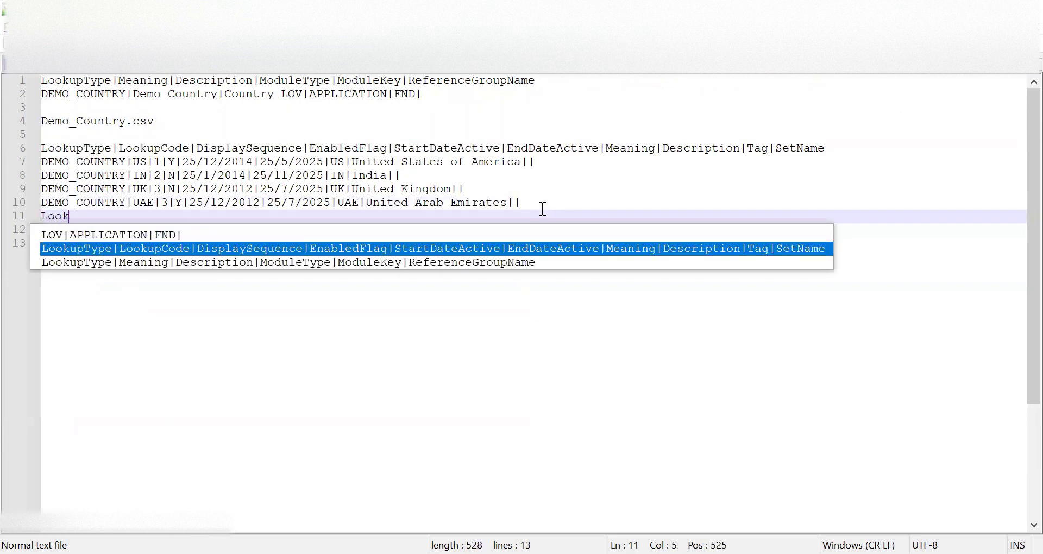
type("codde")
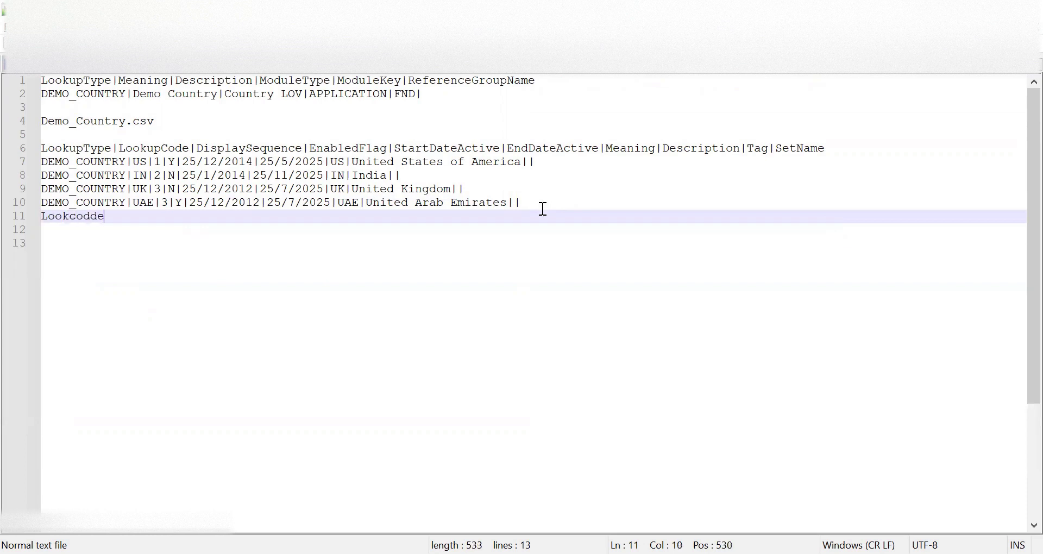
type("s.csv")
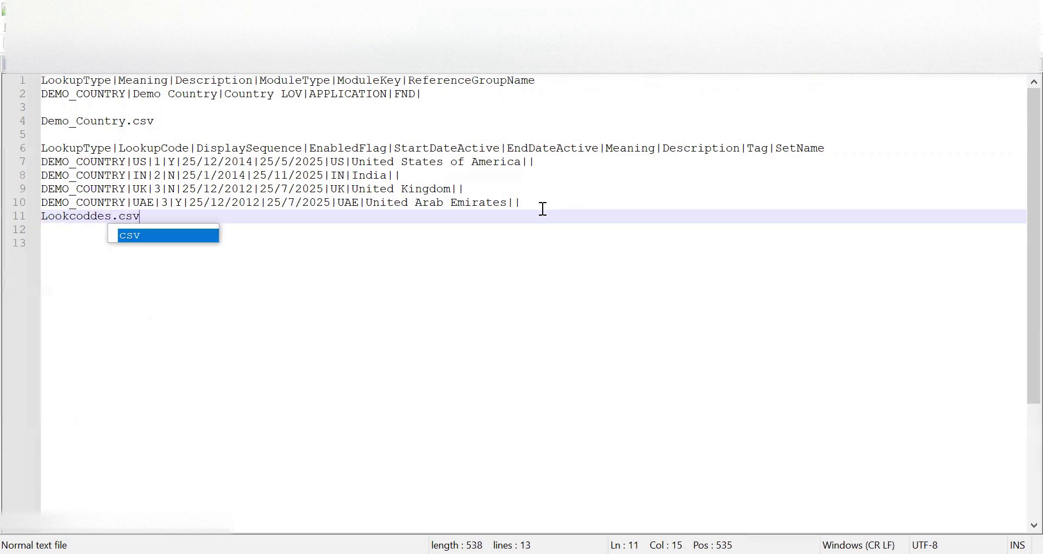
left_click(447, 336)
left_click(98, 216)
key("BackSpace")
double_click(71, 216)
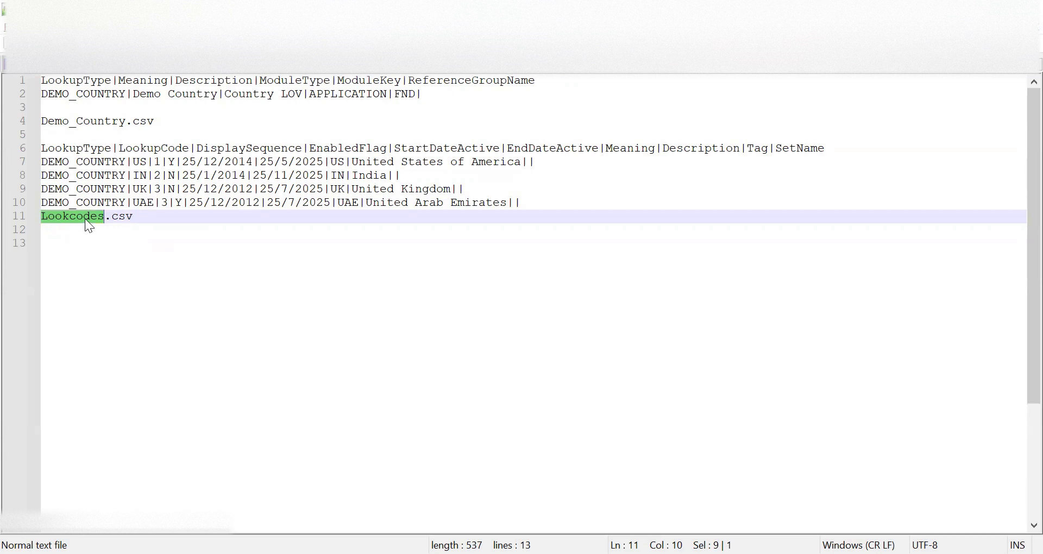
left_click(129, 218)
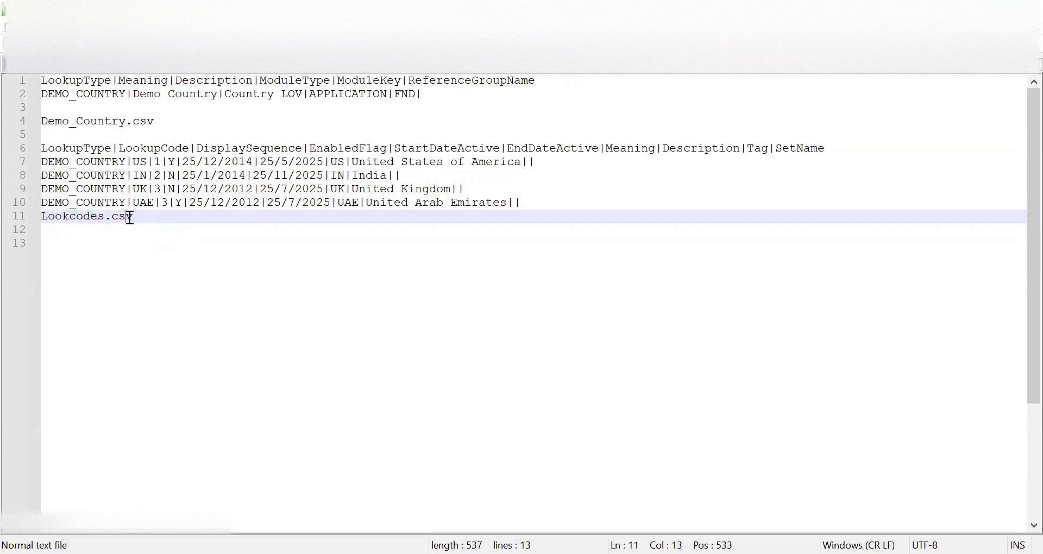
left_click(71, 125)
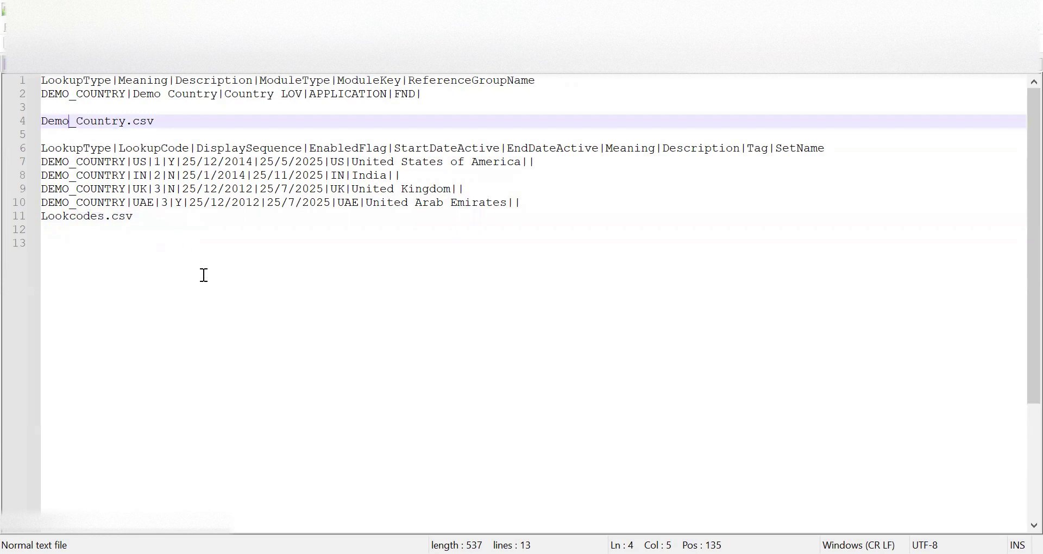
left_click(169, 222)
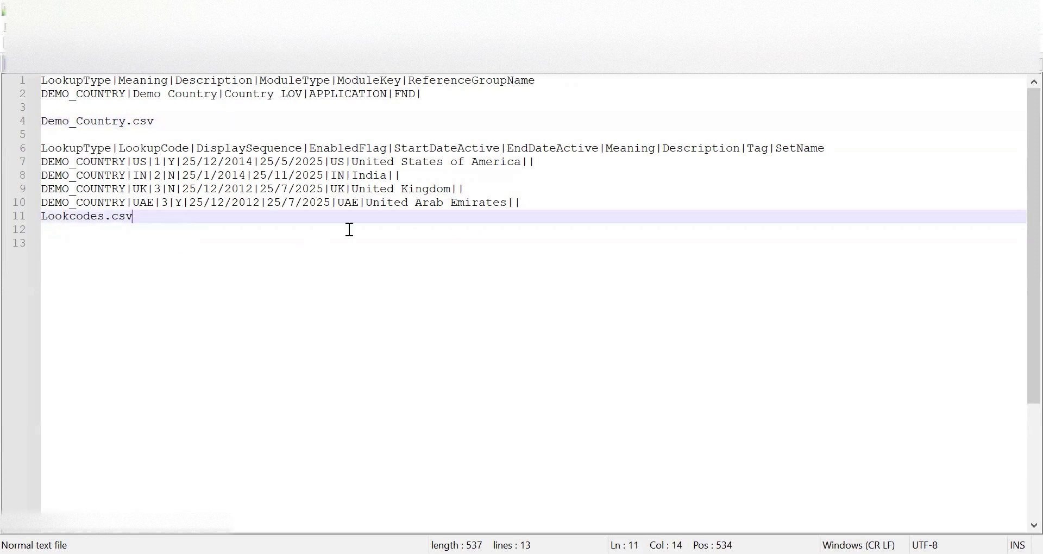
- Switch to the Oracle Vision application in the browser and go from the Events page to the home page
left_click(839, 72)
left_click(806, 73)
left_click(839, 71)
left_click(617, 186)
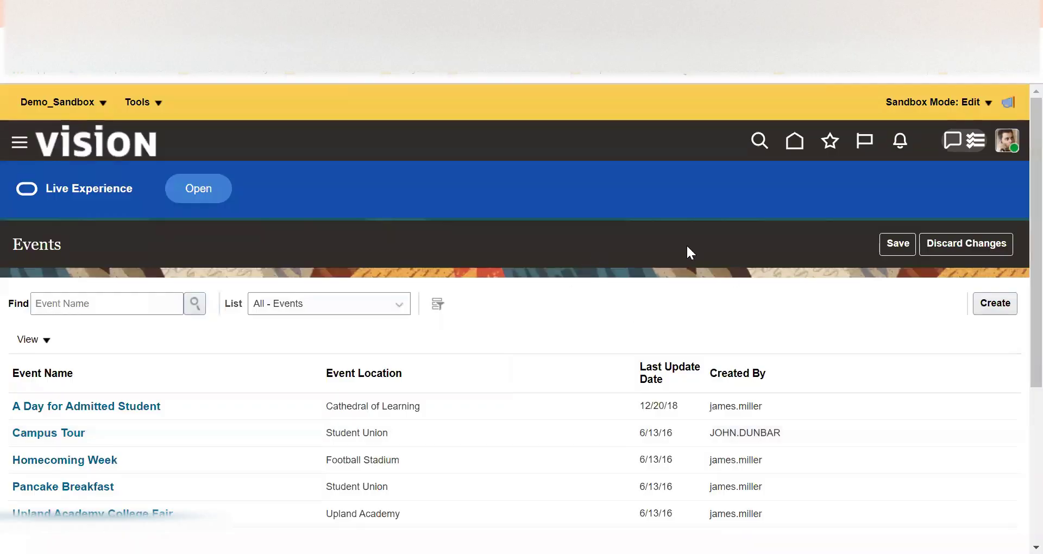
left_click(797, 141)
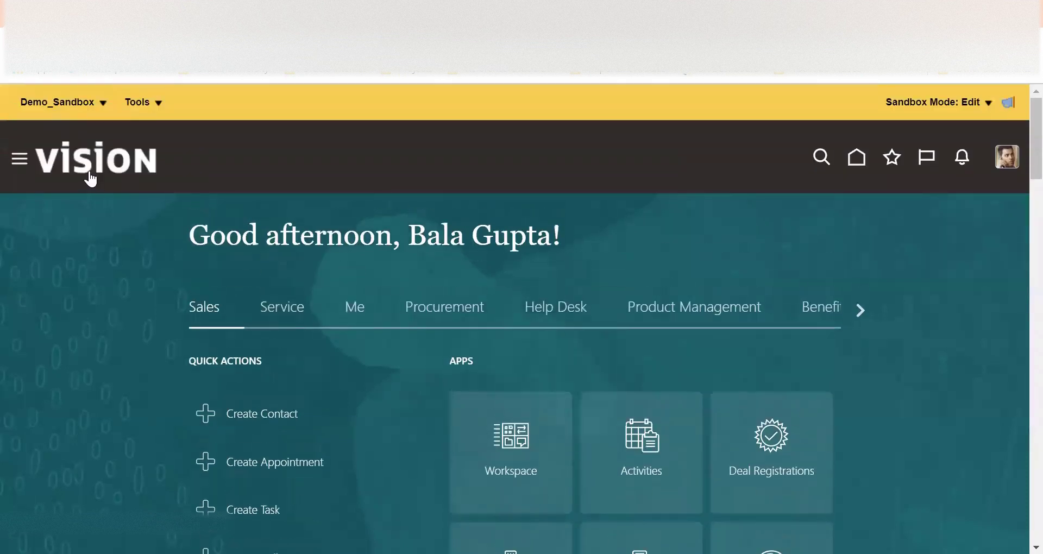
- Open the File Import and Export page from the application's navigation
scroll(282, 243, "down", 1)
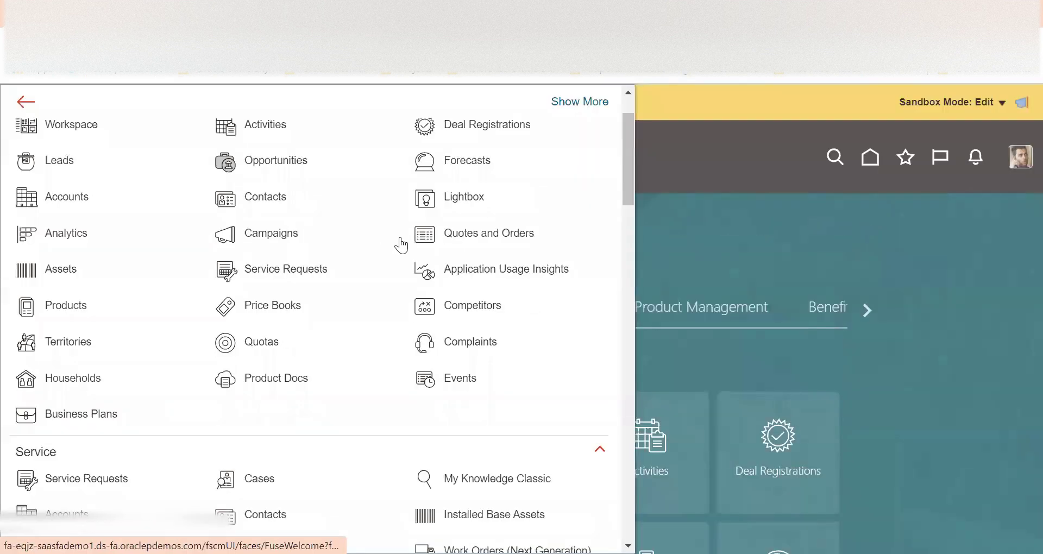
scroll(396, 272, "down", 9)
scroll(394, 292, "up", 5)
scroll(380, 304, "down", 6)
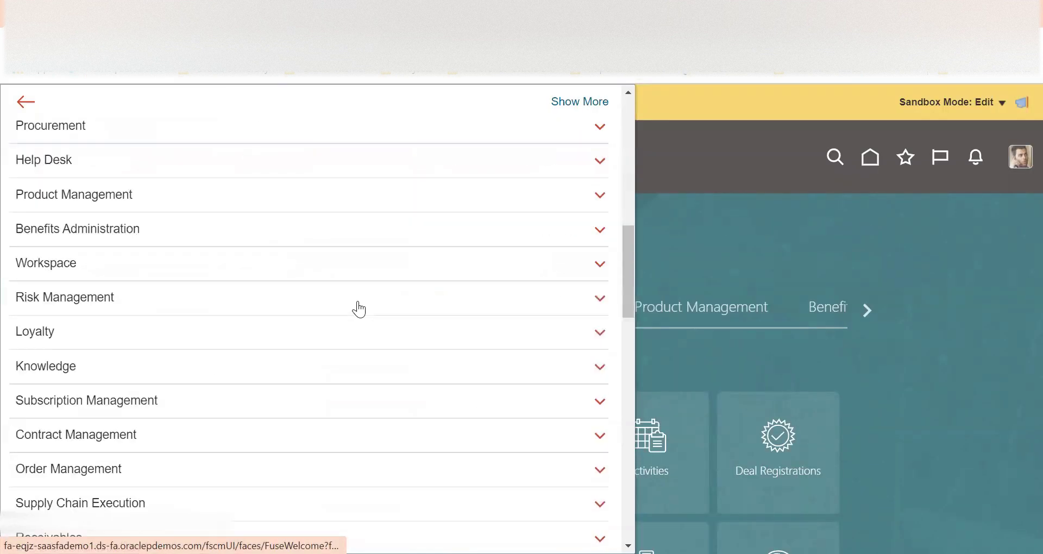
scroll(207, 342, "down", 9)
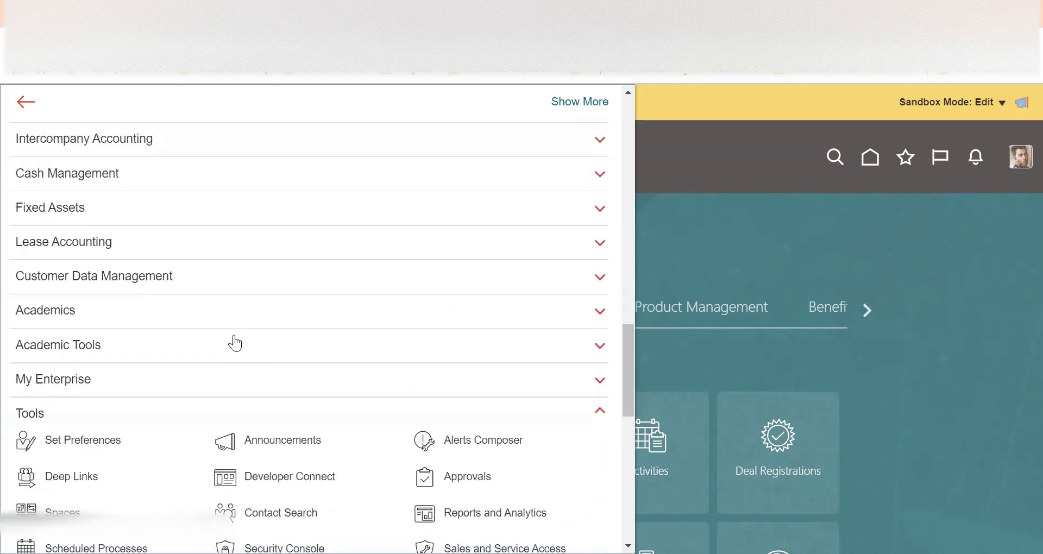
scroll(234, 344, "down", 5)
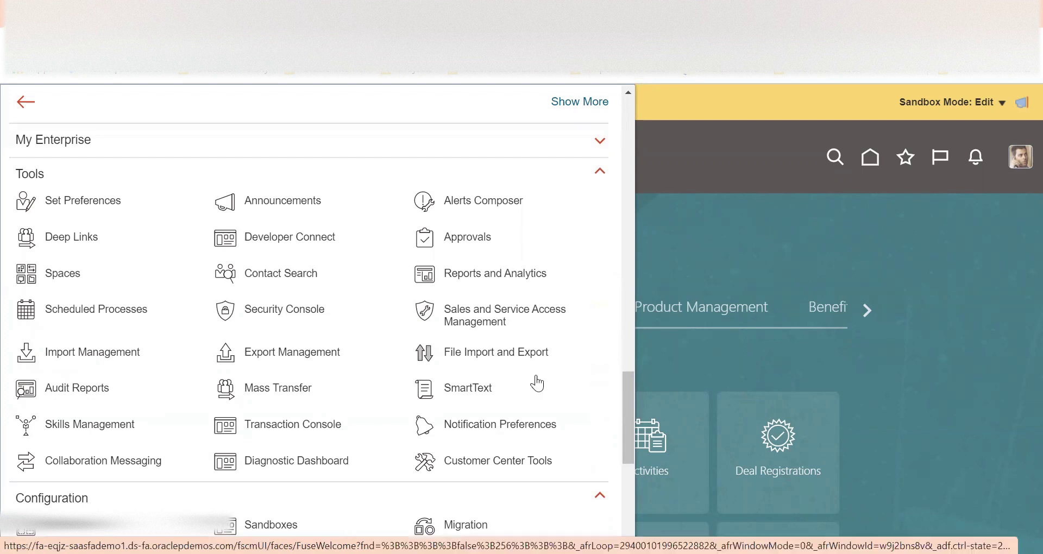
left_click(484, 357)
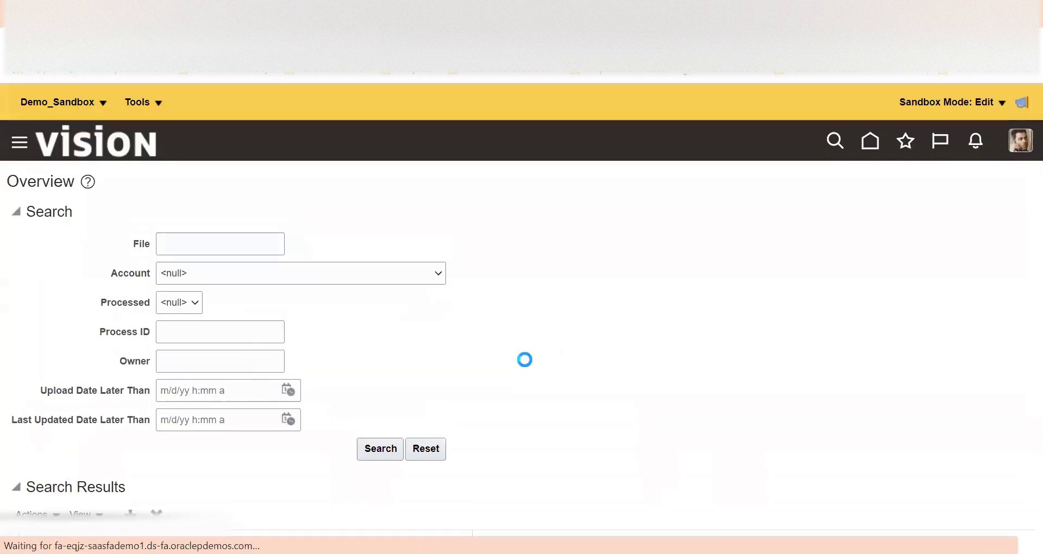
- Start a new file upload and choose Lookcodes.csv from the recent files
scroll(563, 314, "down", 3)
left_click(130, 325)
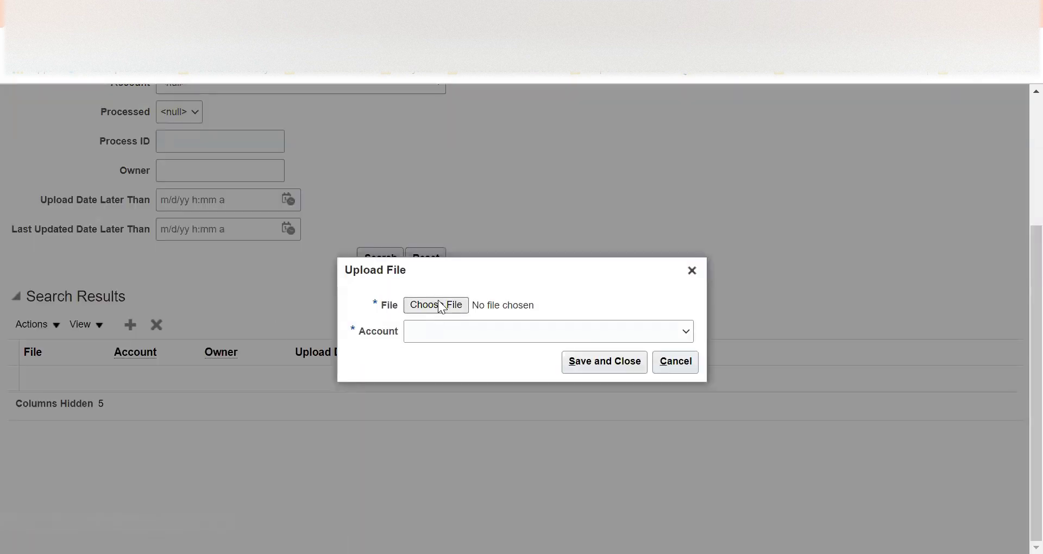
left_click(439, 302)
scroll(432, 217, "up", 5)
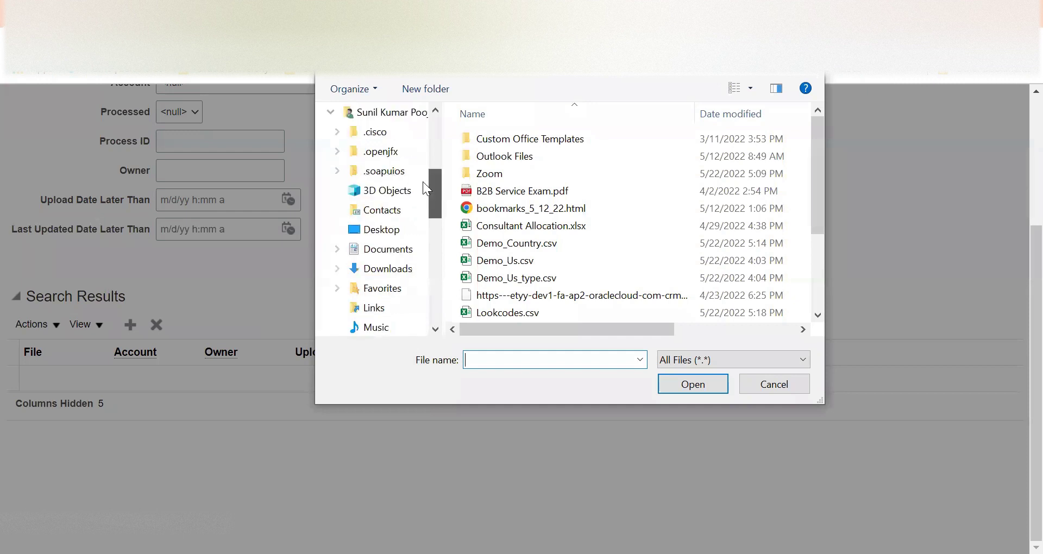
scroll(423, 181, "up", 5)
left_click(381, 117)
scroll(590, 248, "down", 5)
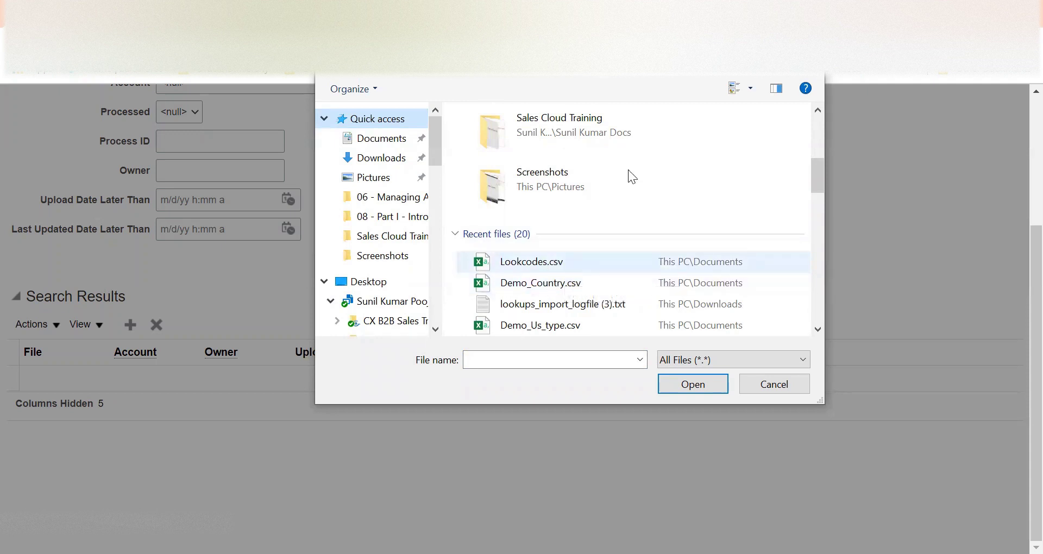
key("Escape")
- Set the upload account for Lookcodes.csv to setup/functionalSetupManager/import and save the upload
left_click_drag(687, 108, 694, 310)
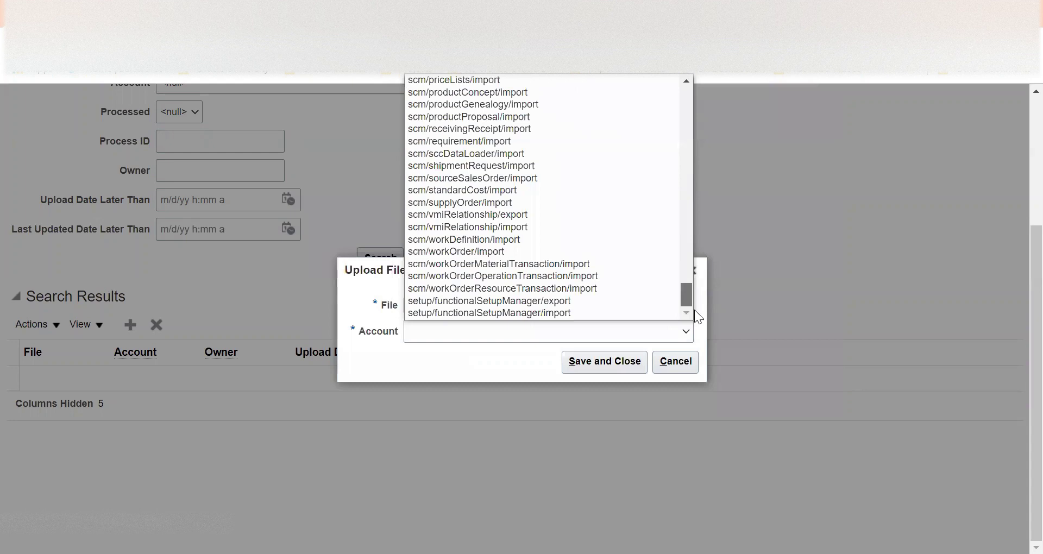
left_click(536, 314)
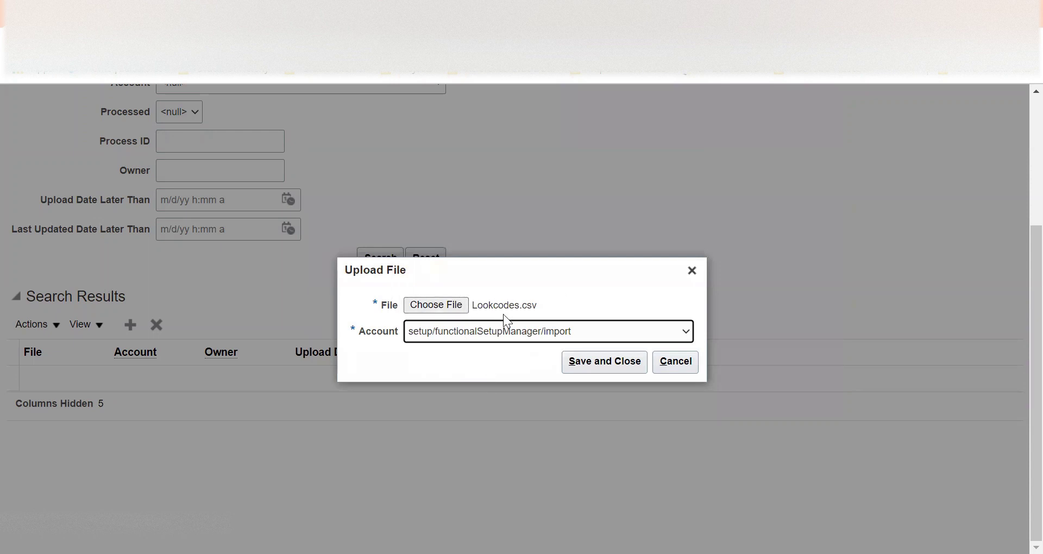
left_click(620, 361)
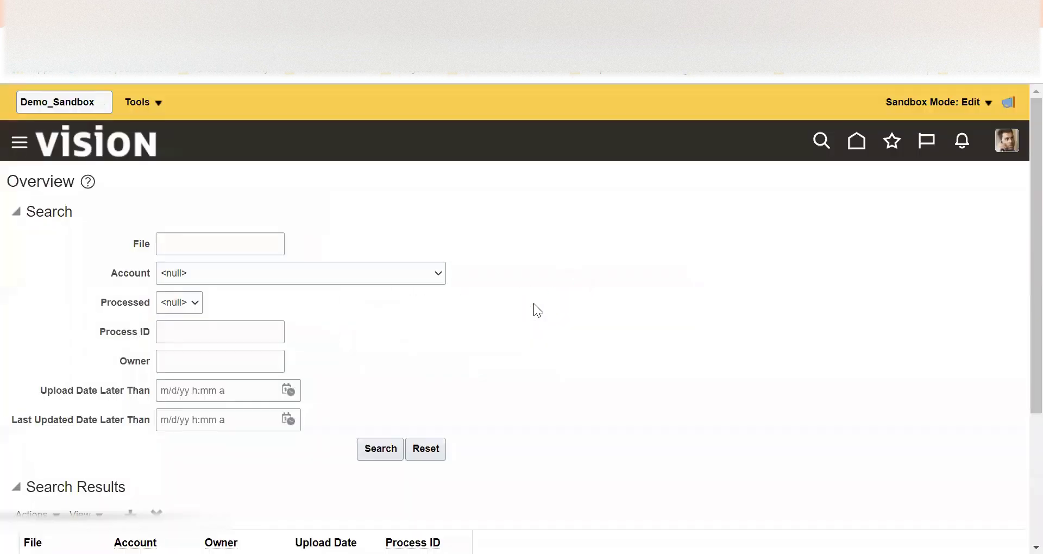
- Start another file upload and choose Demo_Country.csv from the recent files
scroll(400, 354, "down", 3)
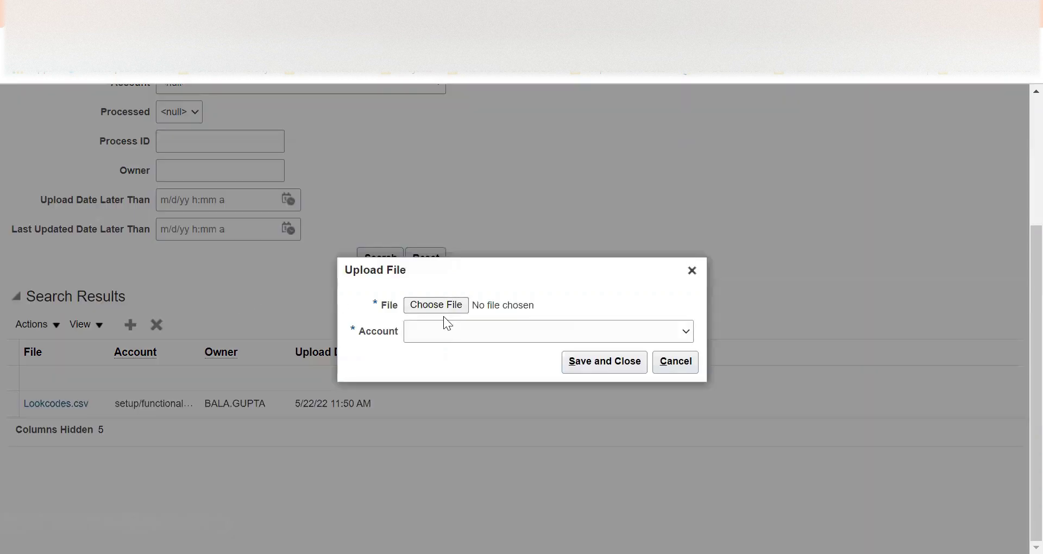
left_click(439, 304)
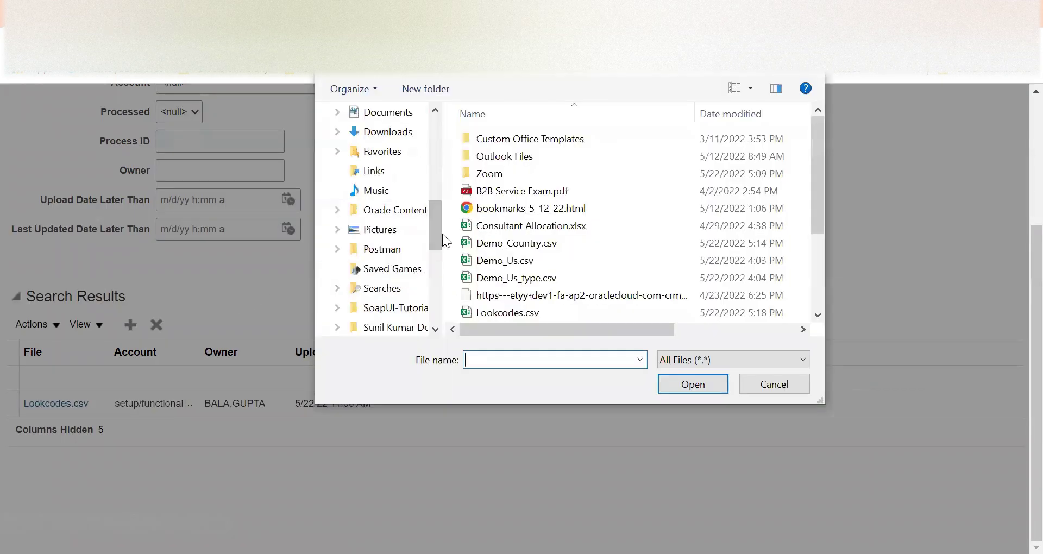
scroll(411, 140, "up", 3)
left_click(384, 121)
scroll(572, 218, "down", 5)
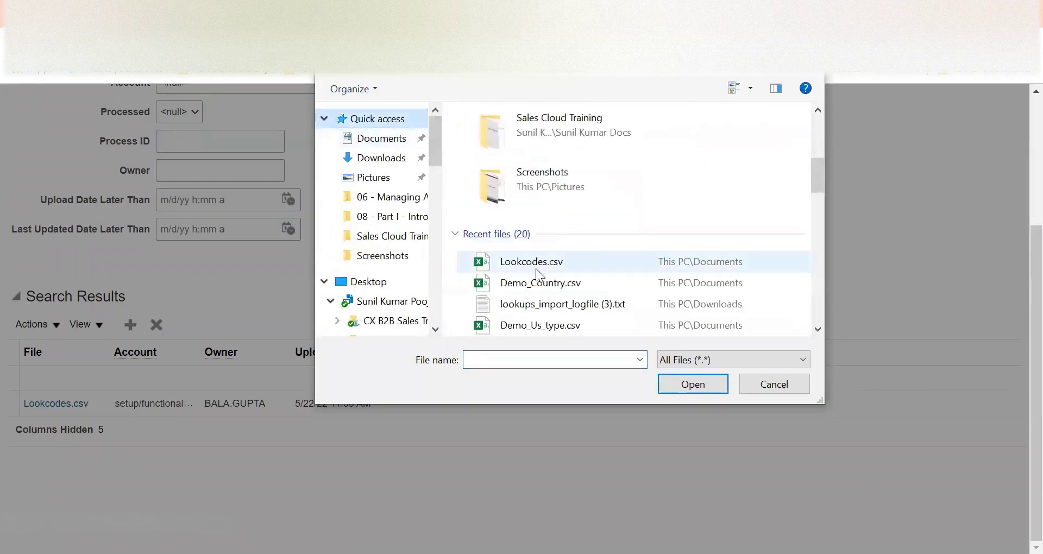
left_click(548, 281)
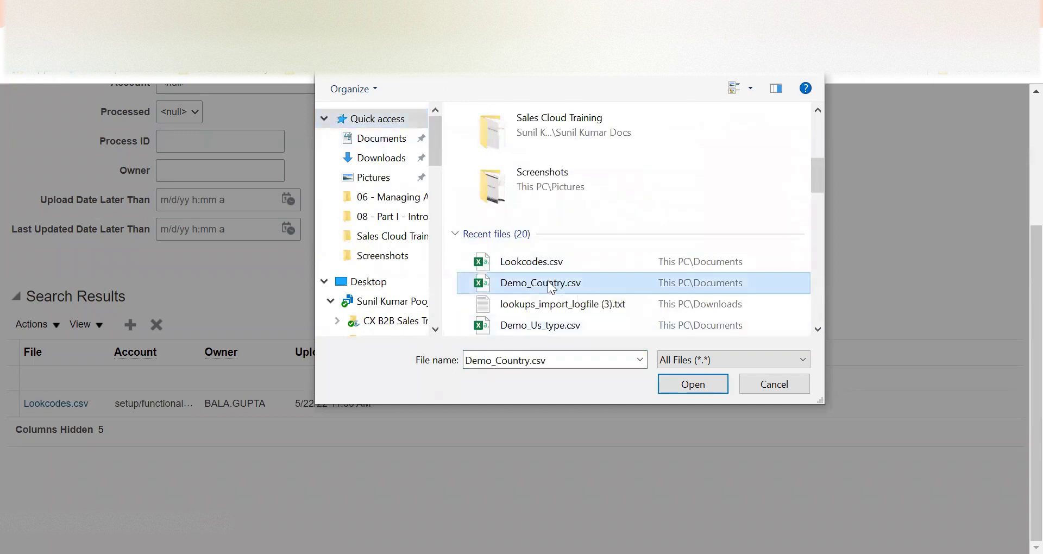
double_click(547, 282)
- Set the upload account for Demo_Country.csv to setup/functionalSetupManager/import and save the upload
left_click(503, 332)
left_click_drag(683, 103, 685, 202)
scroll(561, 266, "down", 10)
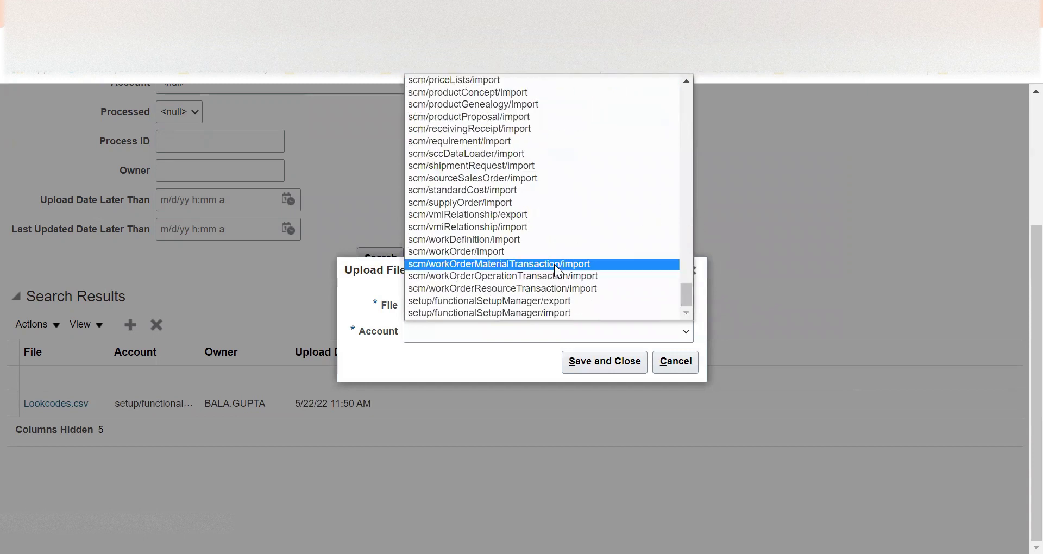
left_click(555, 313)
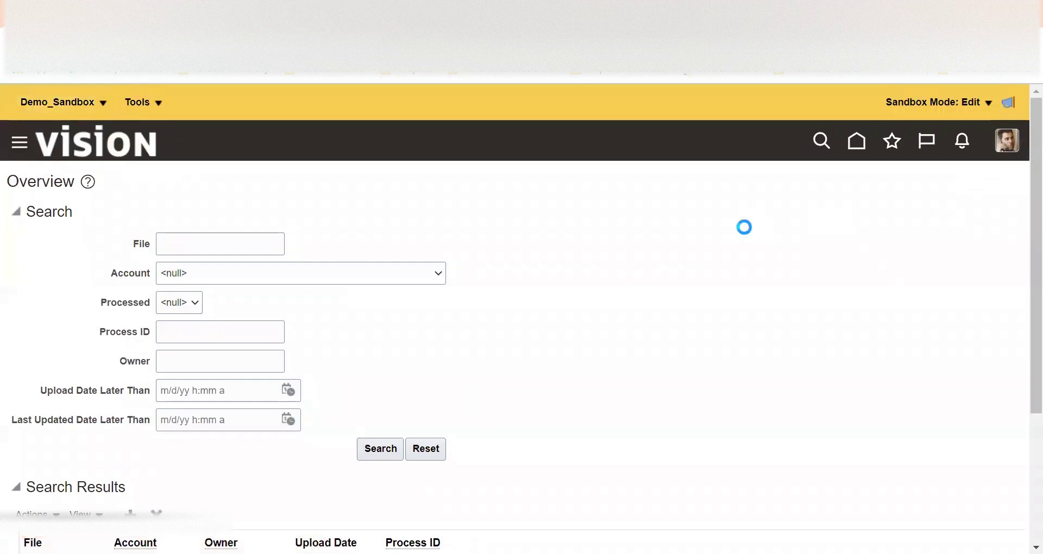
- Go to Setup and Maintenance, search the tasks for "manage standard" and open Manage Standard Lookups
left_click(740, 386)
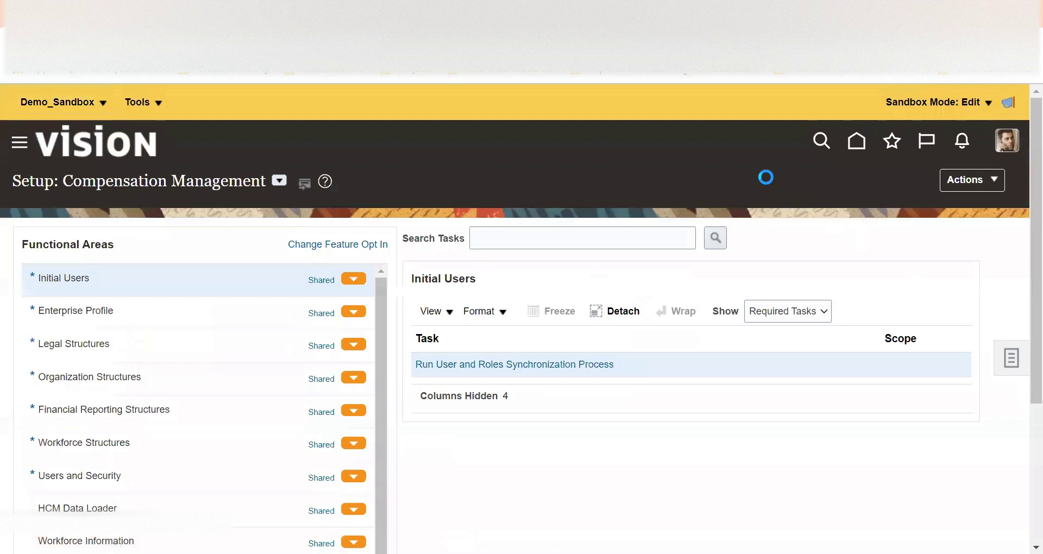
left_click(902, 411)
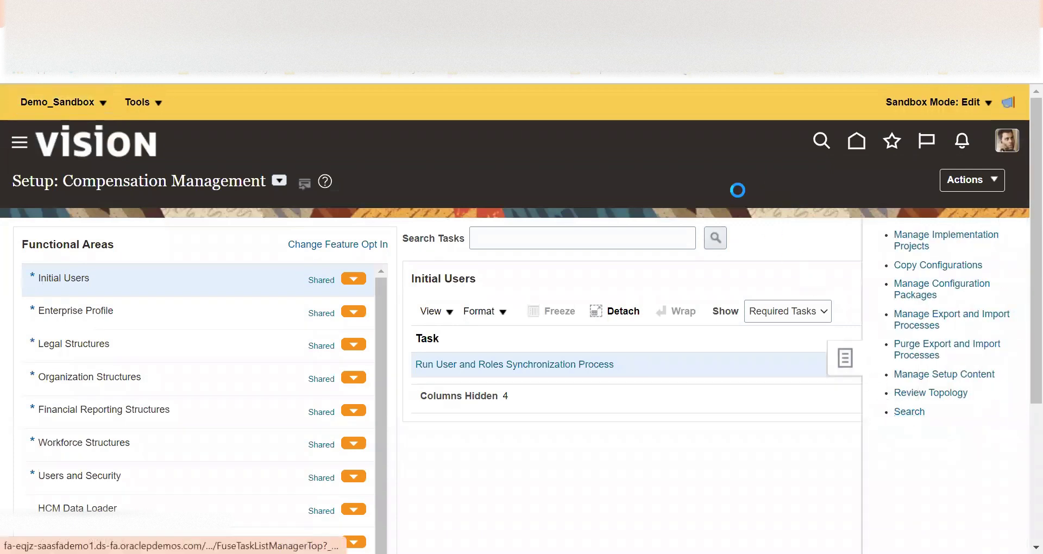
left_click(325, 247)
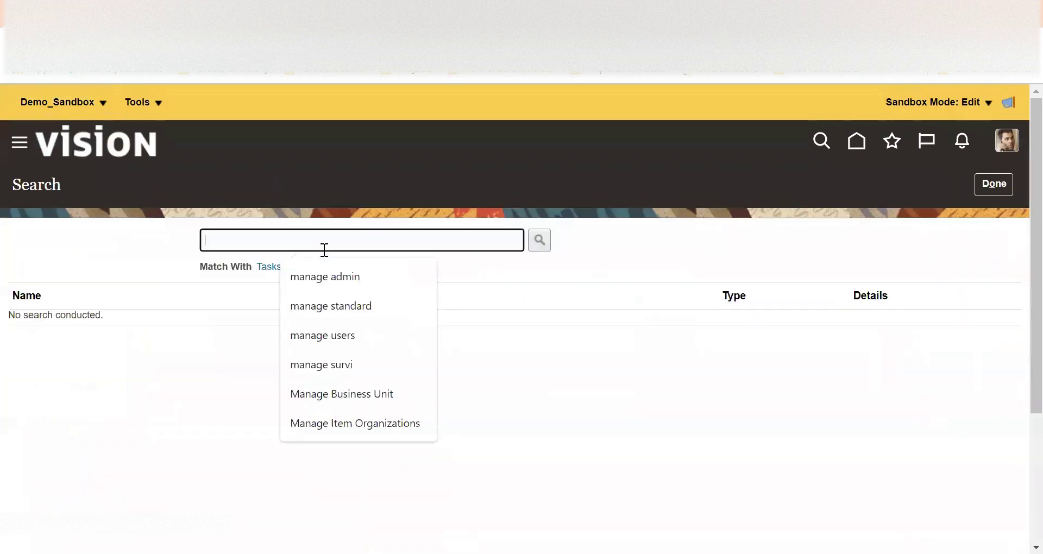
left_click(356, 304)
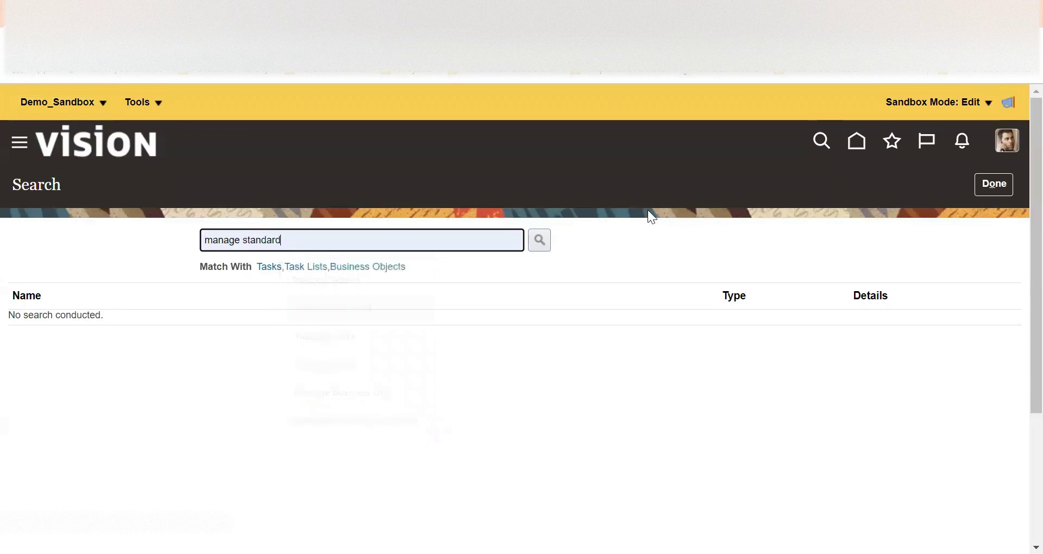
left_click(546, 239)
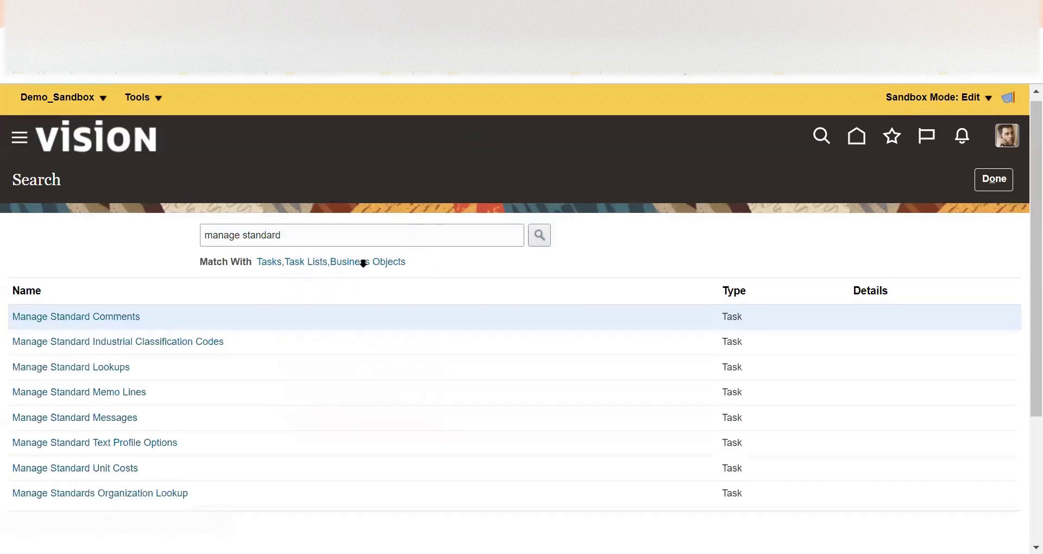
scroll(54, 296, "down", 2)
left_click(54, 296)
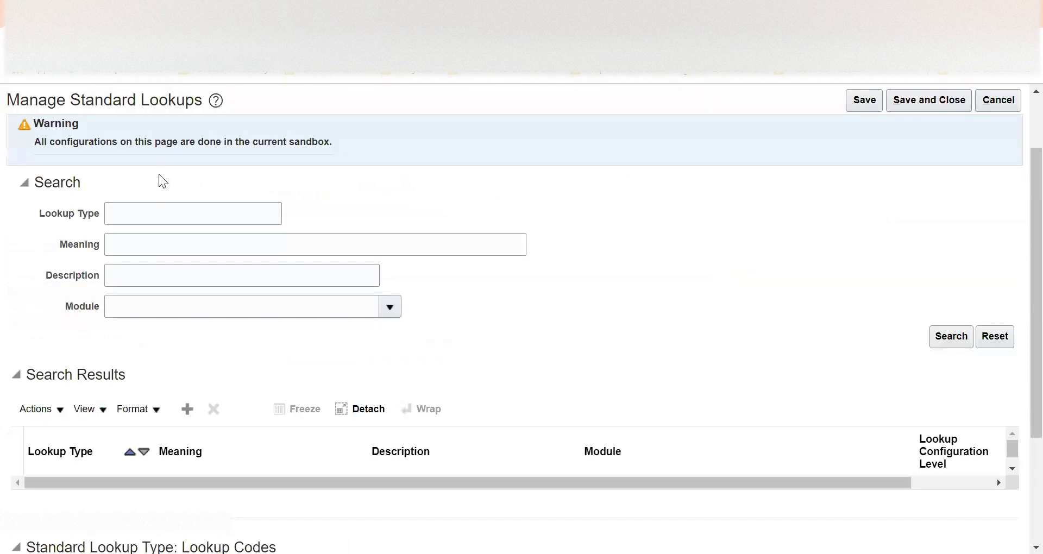
- Check which tools are available in Demo_Sandbox, including the Lookups tool
scroll(447, 180, "up", 2)
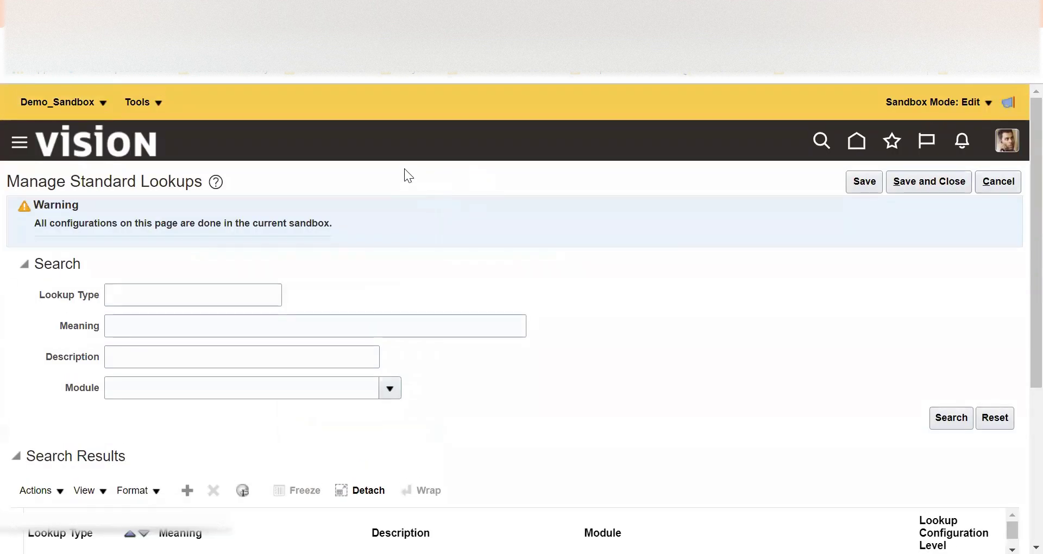
left_click(140, 102)
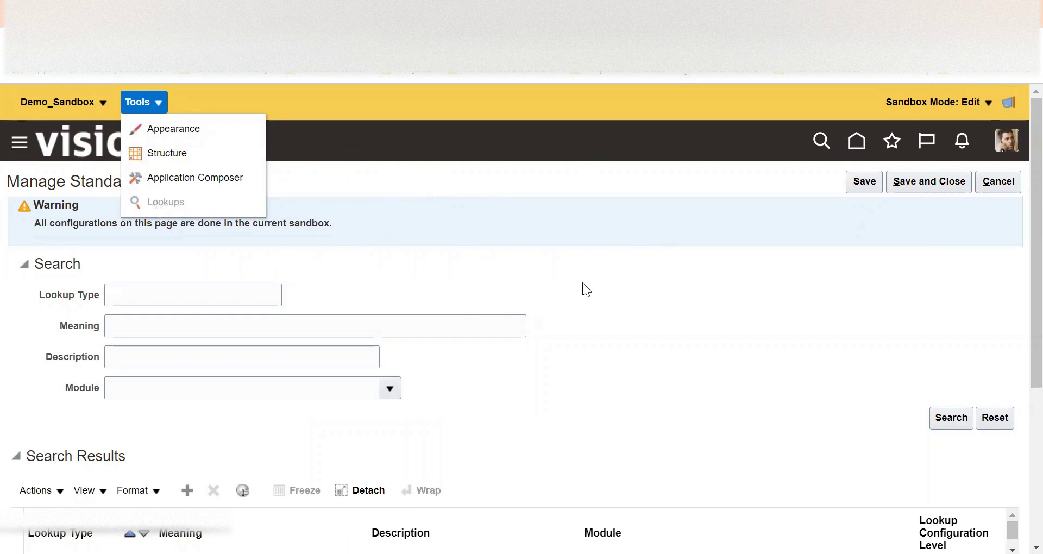
left_click(379, 241)
left_click(146, 95)
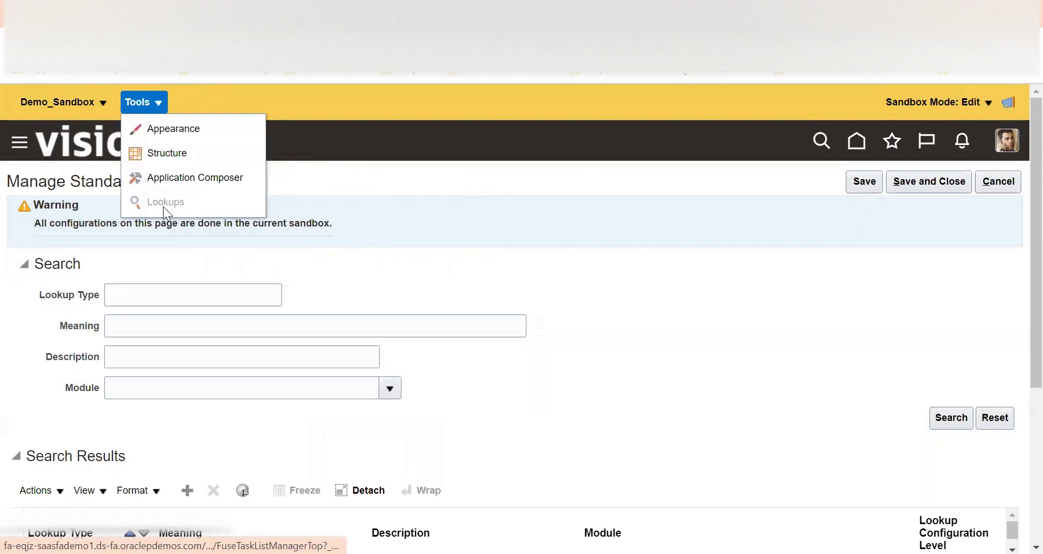
left_click(419, 239)
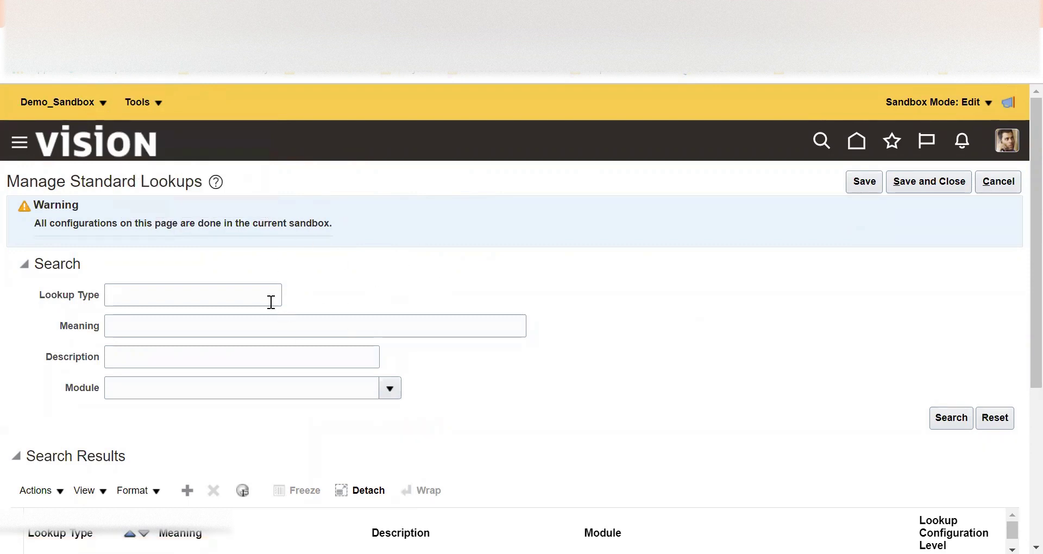
- Look over the search, search results and lookup codes sections of the Manage Standard Lookups page
scroll(353, 263, "down", 3)
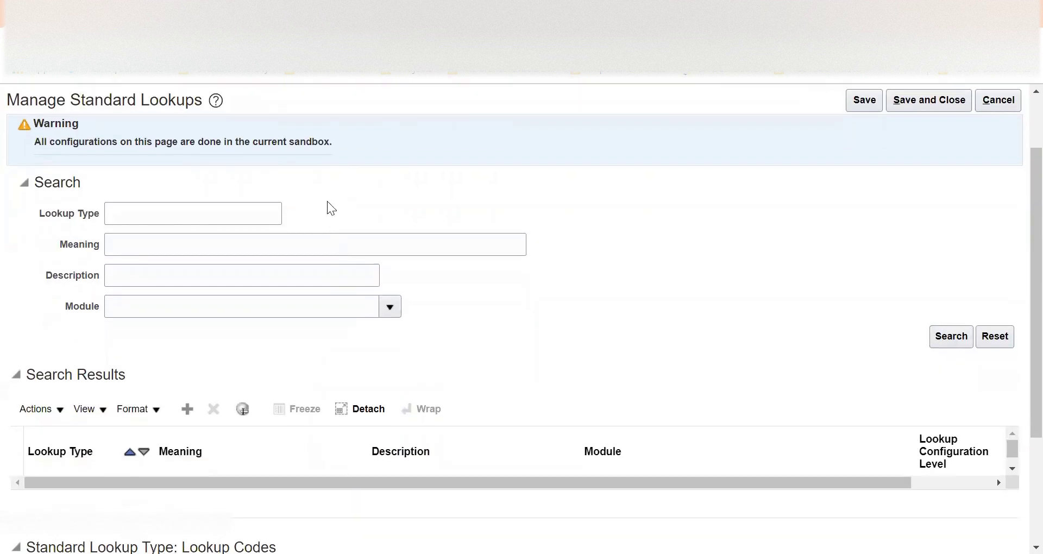
scroll(659, 203, "down", 3)
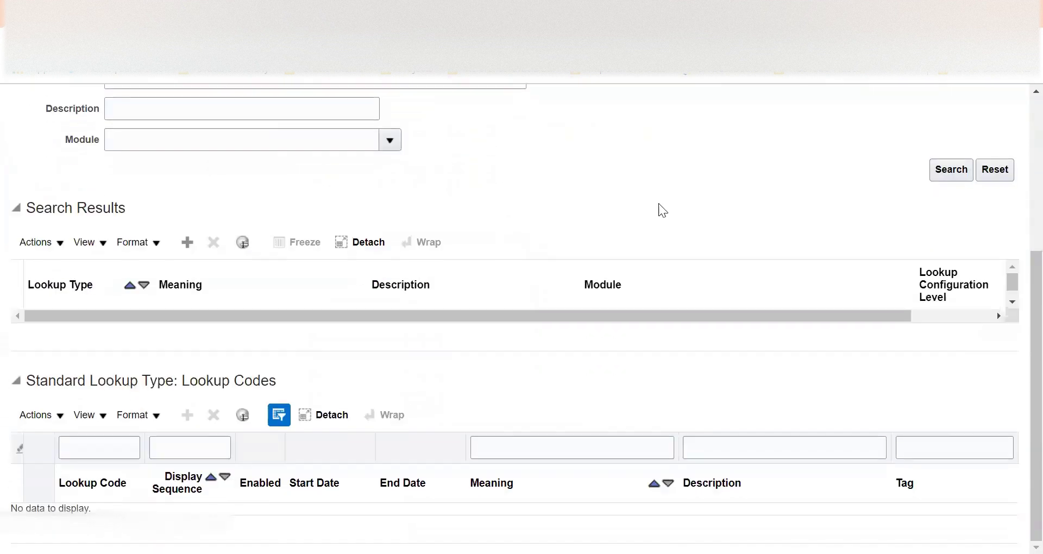
scroll(601, 194, "up", 2)
scroll(613, 216, "up", 5)
scroll(592, 195, "down", 3)
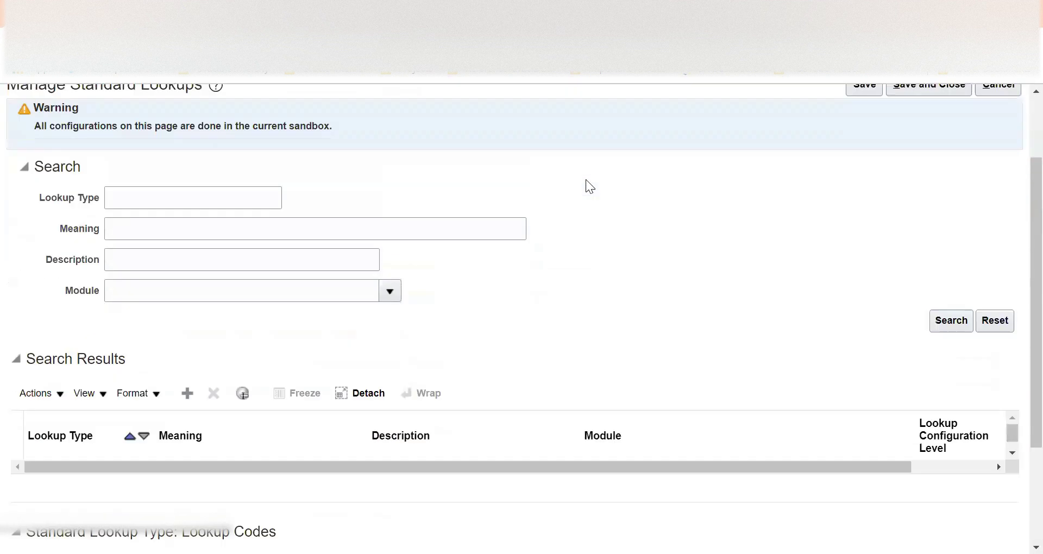
scroll(586, 191, "up", 3)
scroll(597, 196, "down", 5)
scroll(565, 204, "up", 3)
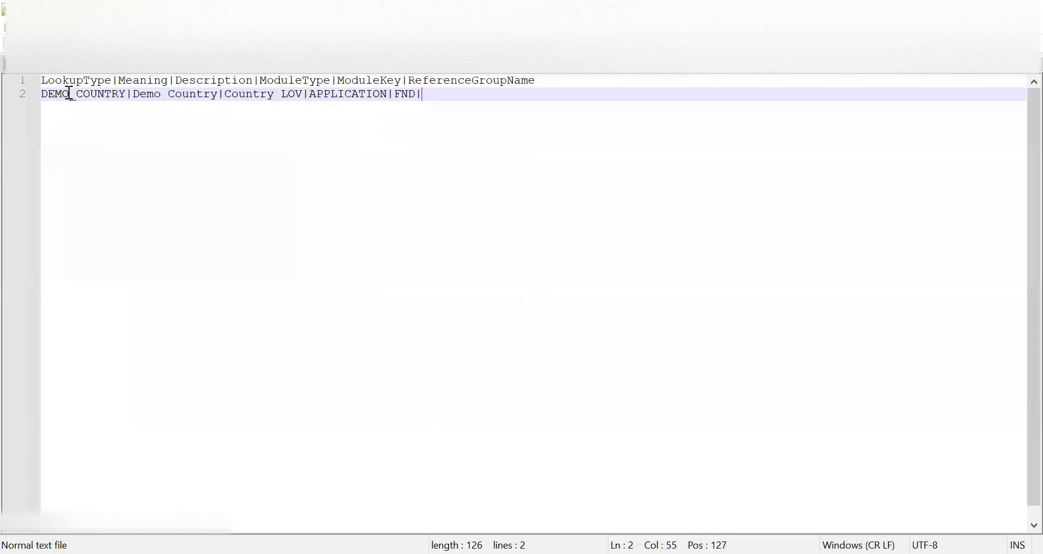
- Copy DEMO_COUNTRY from the lookup type file and search the standard lookups for that lookup type
double_click(69, 93)
key("ctrl+c")
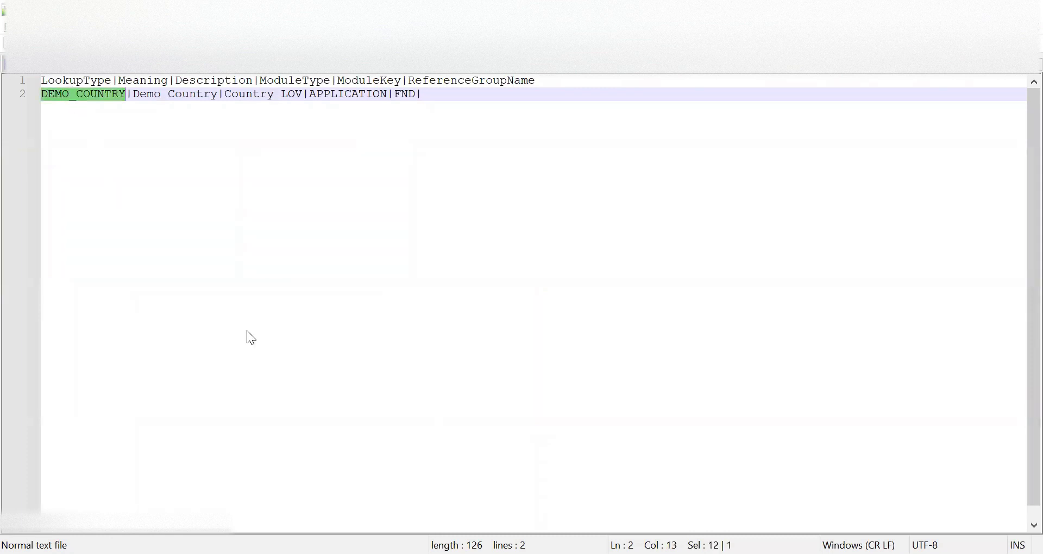
left_click(156, 205)
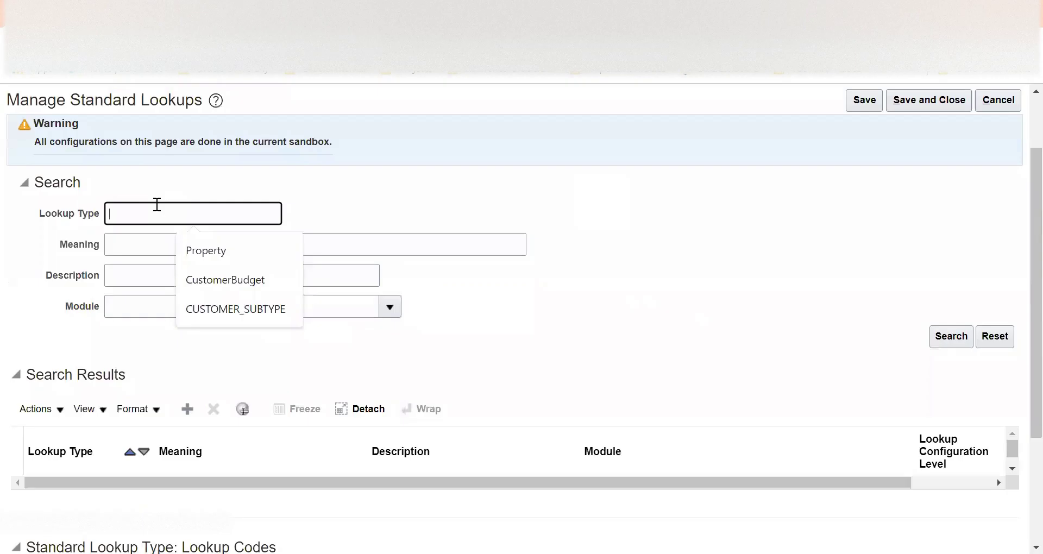
key("ctrl+v")
left_click(946, 337)
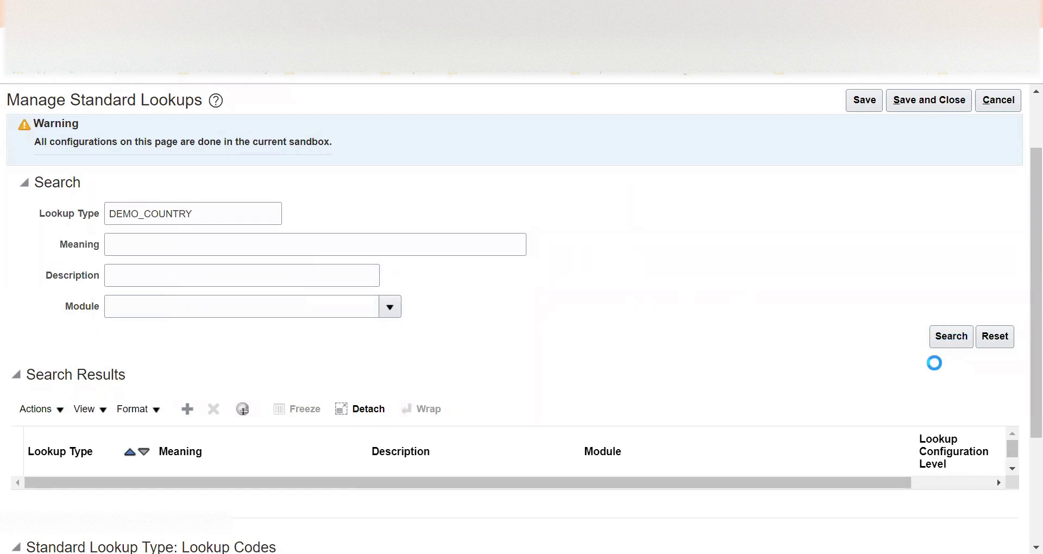
scroll(869, 364, "down", 3)
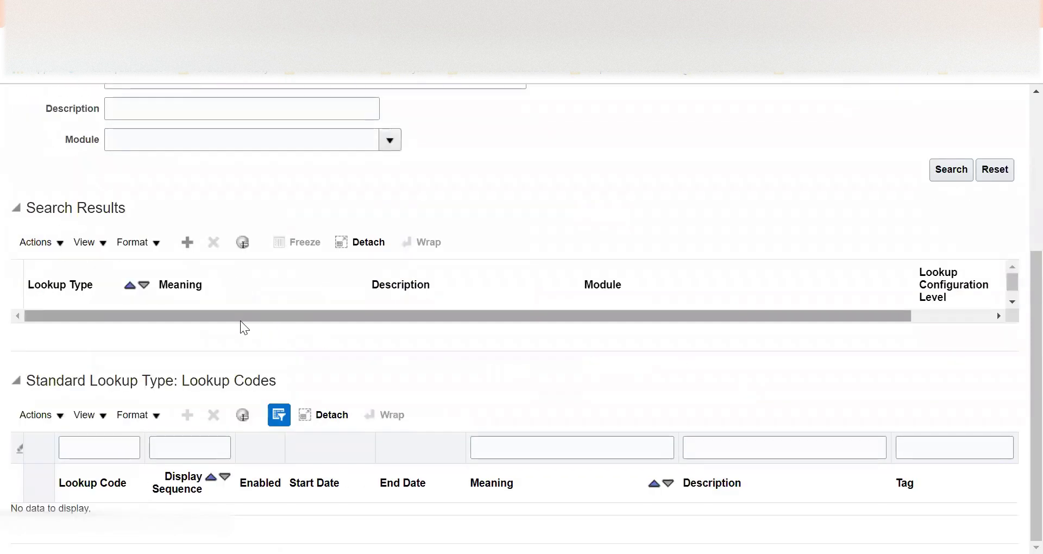
- Check which actions are available for lookup types in the search results section
scroll(474, 306, "up", 5)
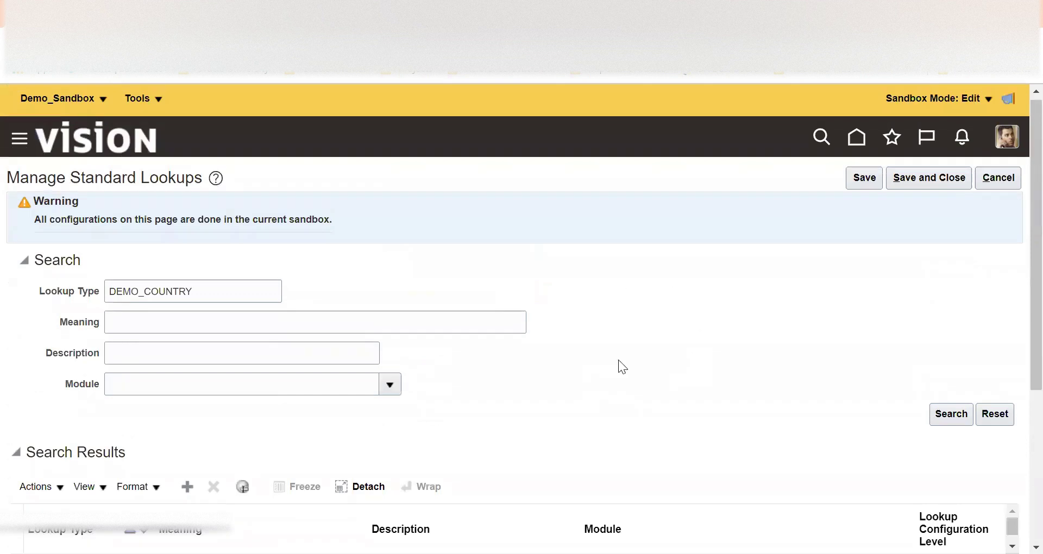
scroll(618, 360, "down", 5)
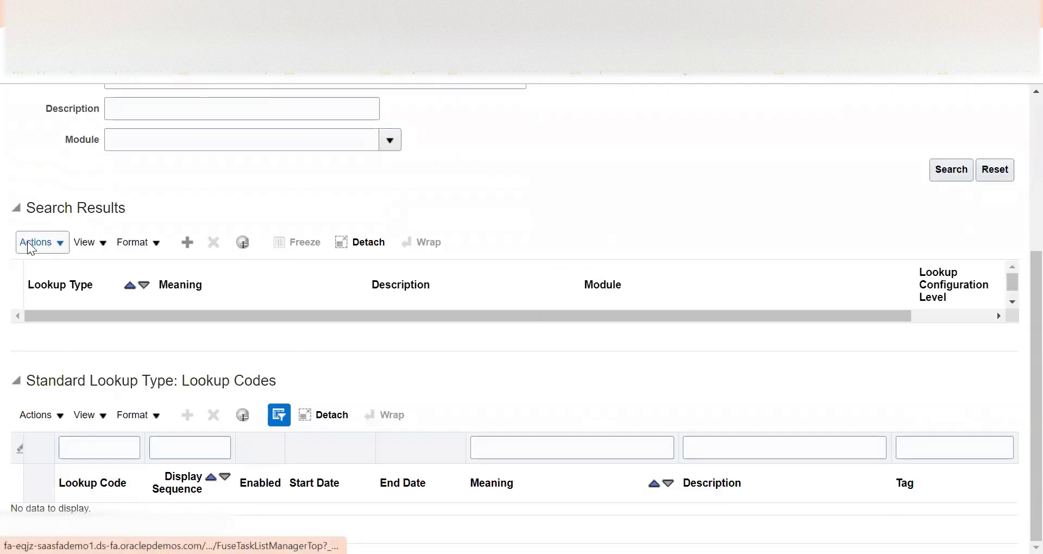
scroll(46, 255, "up", 3)
scroll(99, 305, "down", 2)
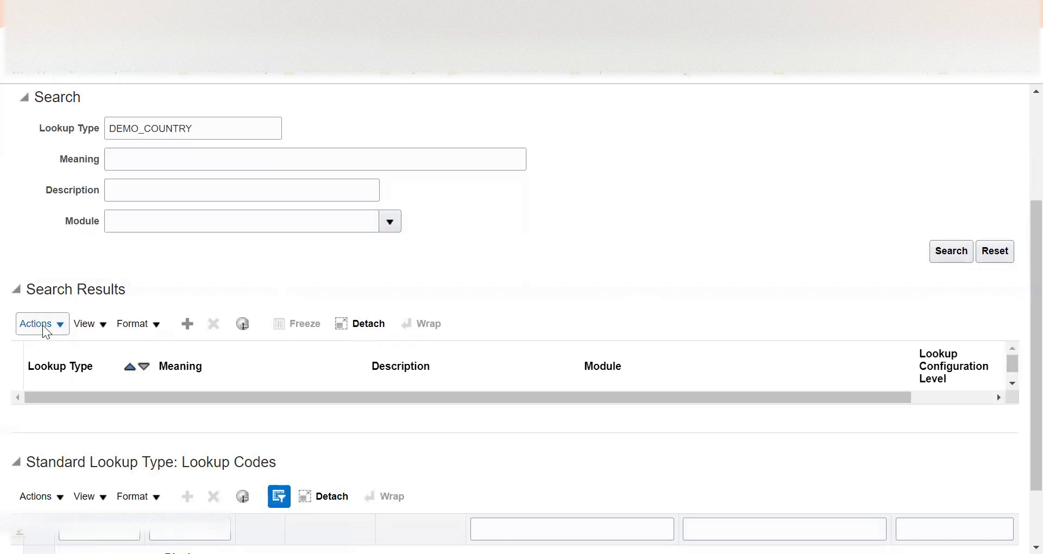
left_click(47, 329)
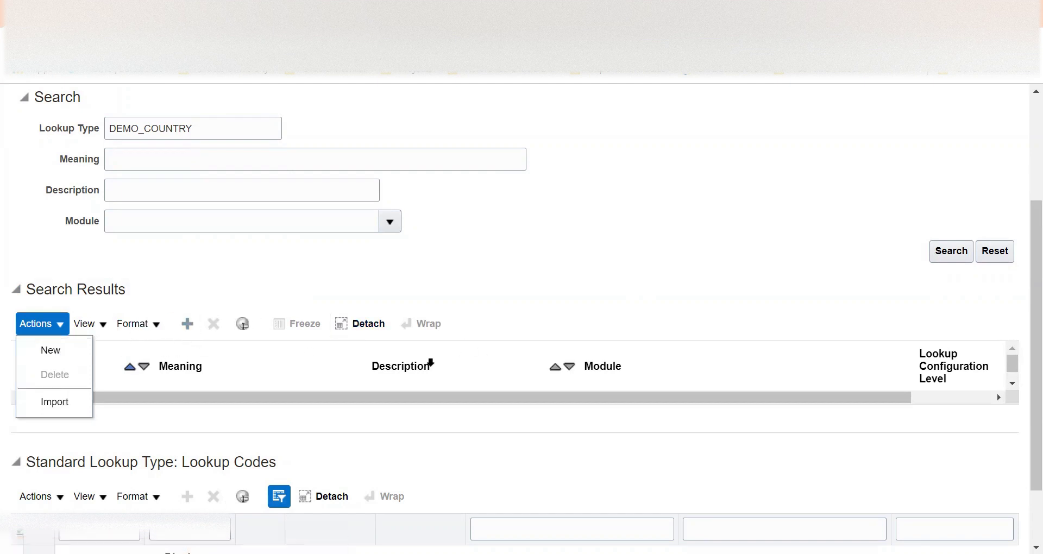
left_click(628, 256)
left_click(188, 326)
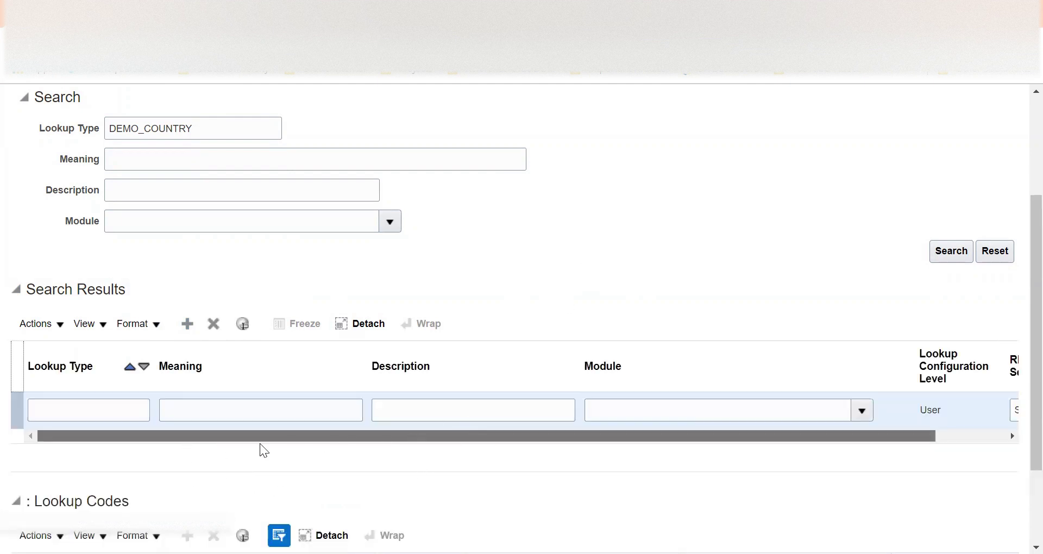
left_click(40, 323)
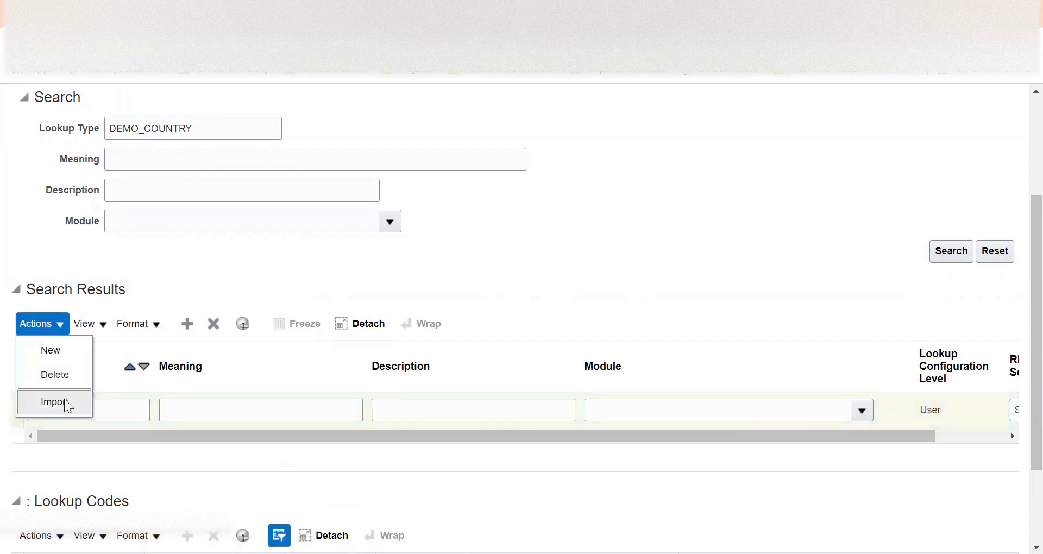
left_click(67, 405)
left_click(596, 260)
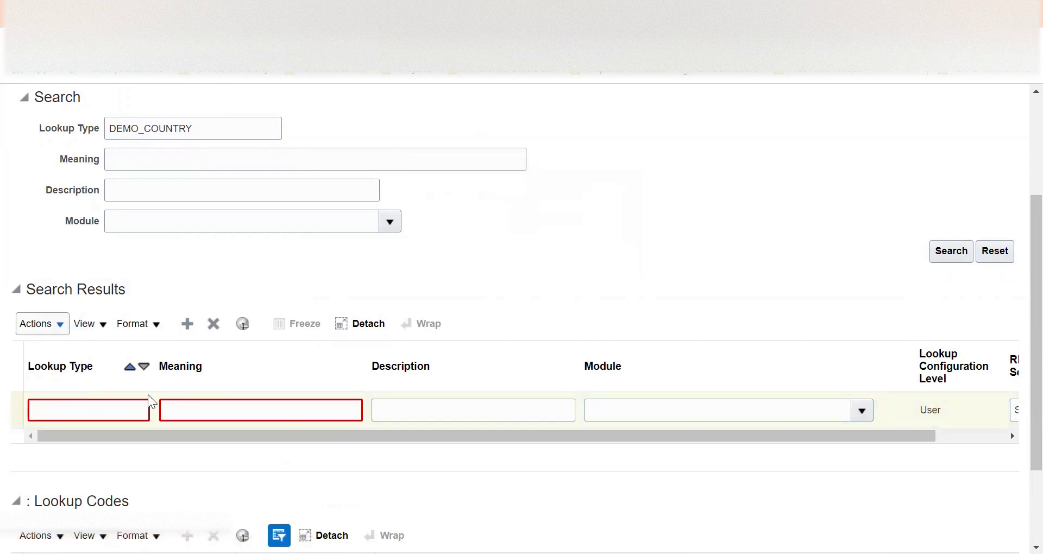
left_click(538, 423)
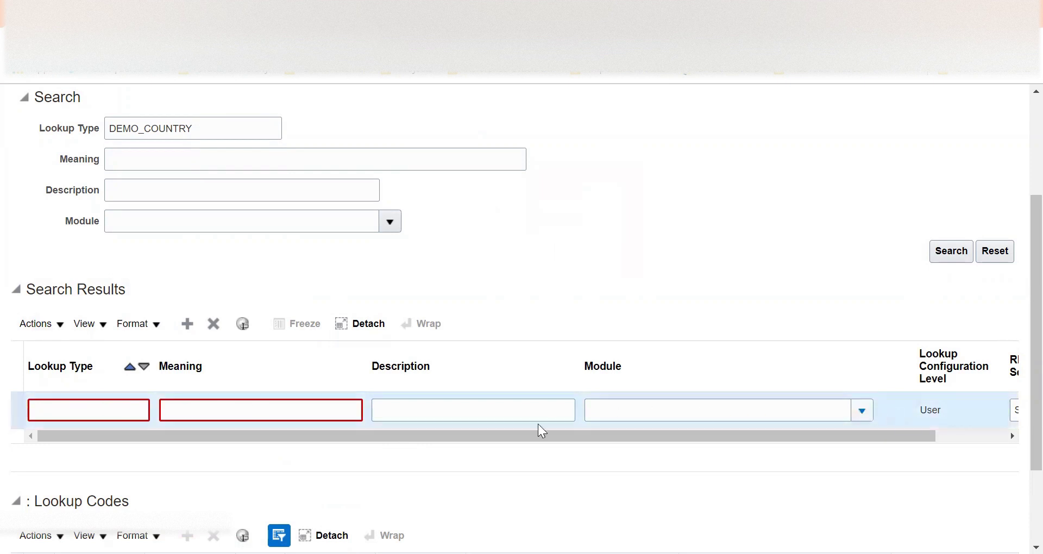
left_click(213, 324)
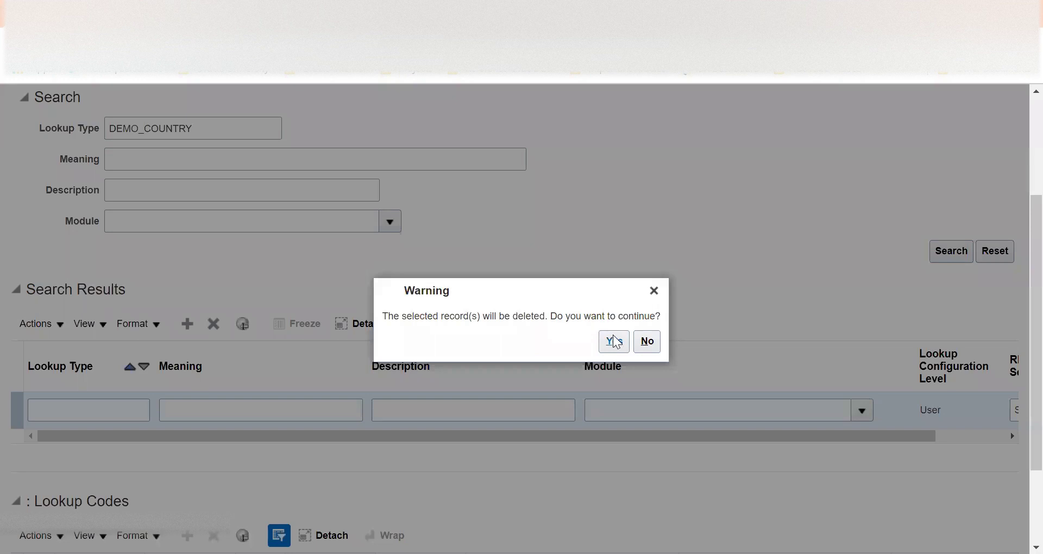
left_click(614, 341)
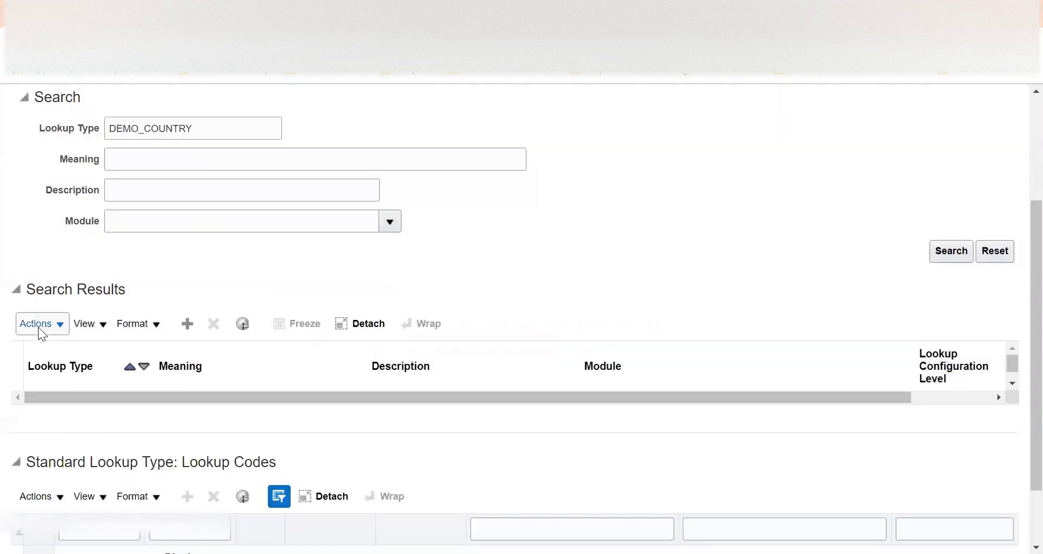
- Start importing standard lookups and set the account to setup/functionalSetupManager/import
left_click(37, 325)
left_click(55, 402)
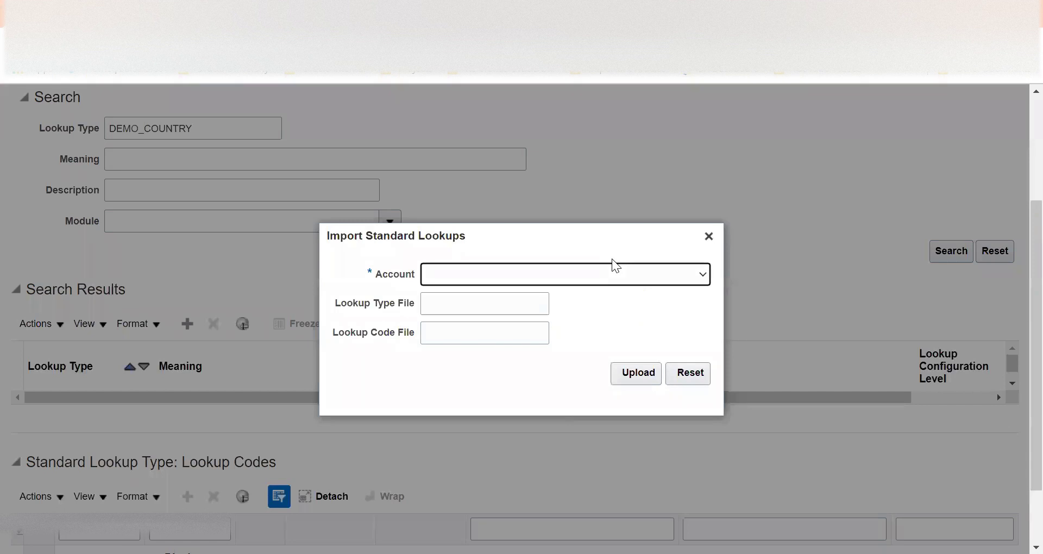
left_click(537, 277)
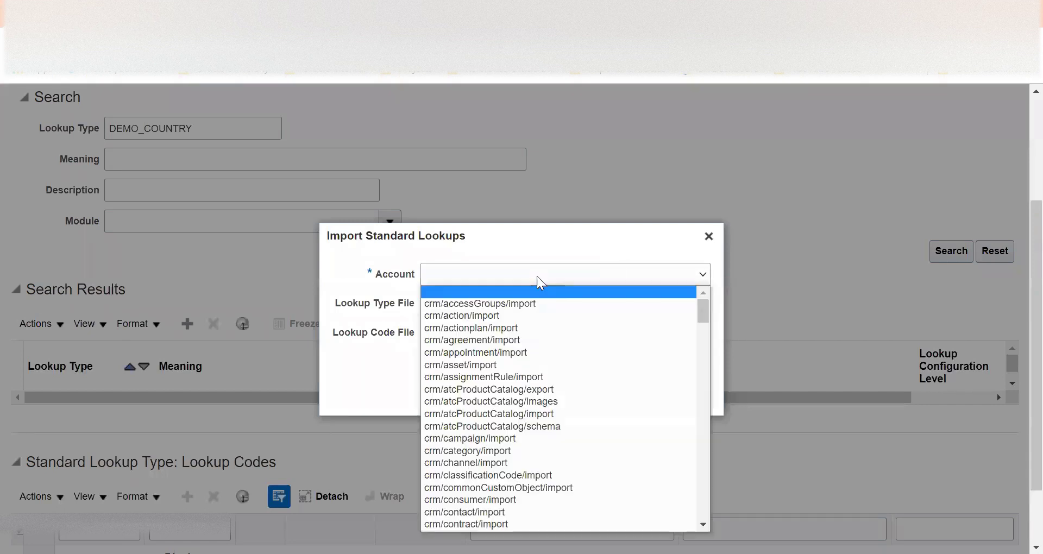
left_click_drag(703, 310, 703, 506)
scroll(574, 524, "down", 15)
key("Down")
key("Down")
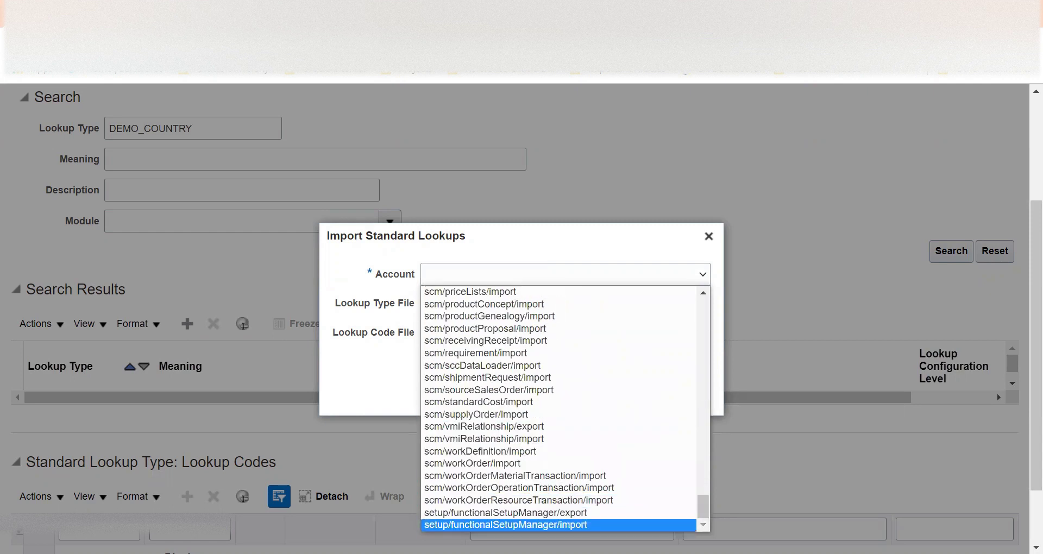
key("Return")
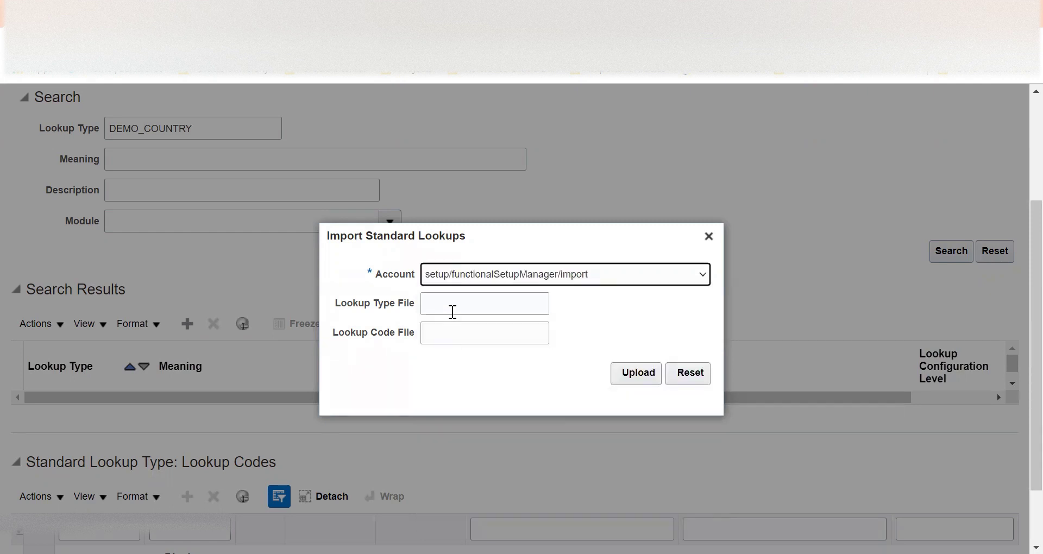
left_click(619, 343)
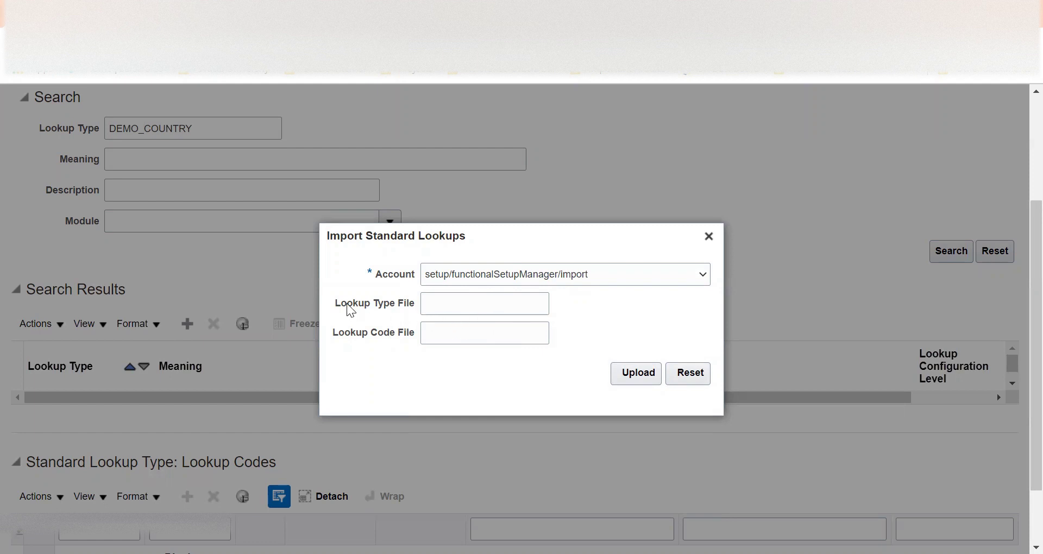
left_click(438, 303)
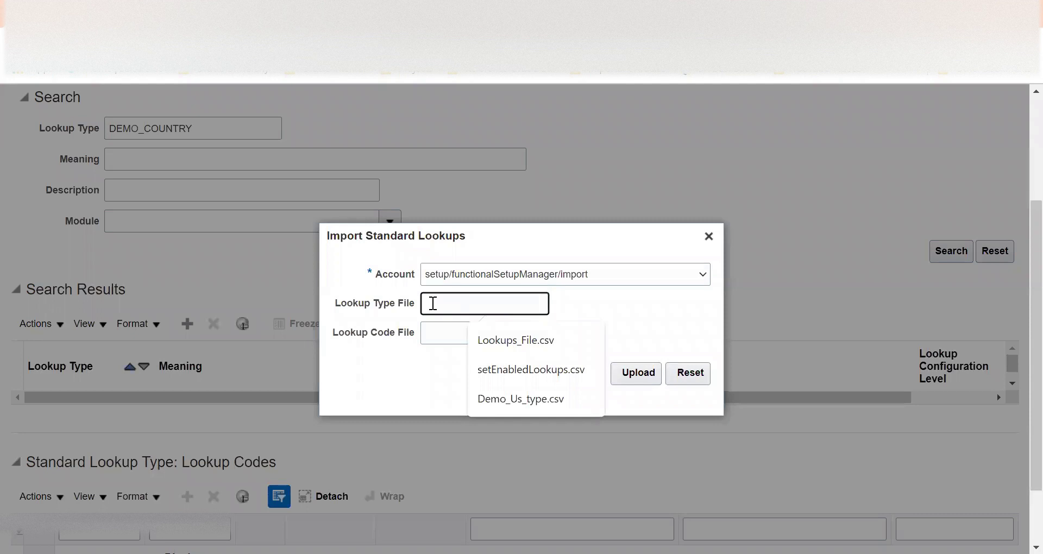
left_click(596, 317)
left_click(450, 306)
left_click(624, 316)
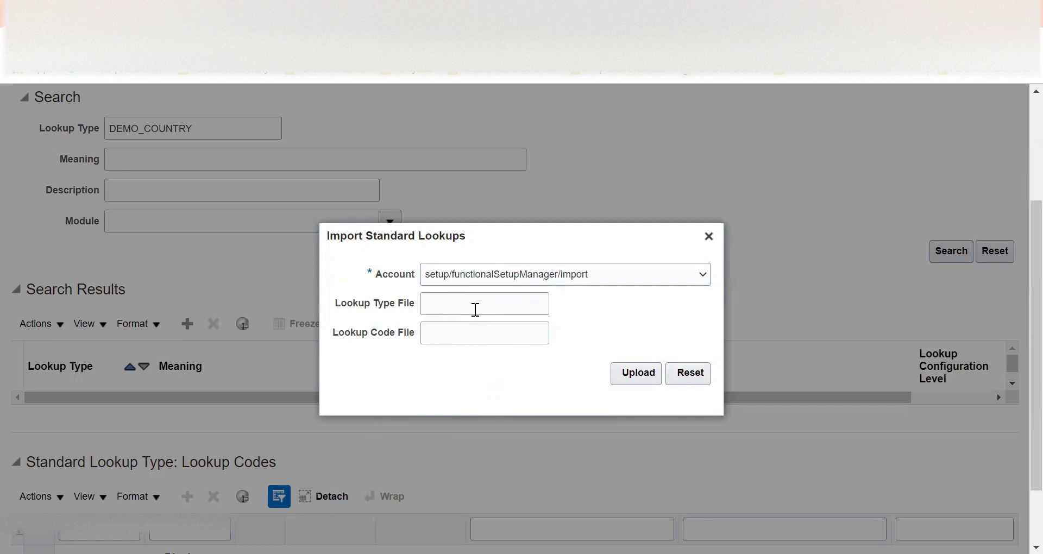
left_click(491, 300)
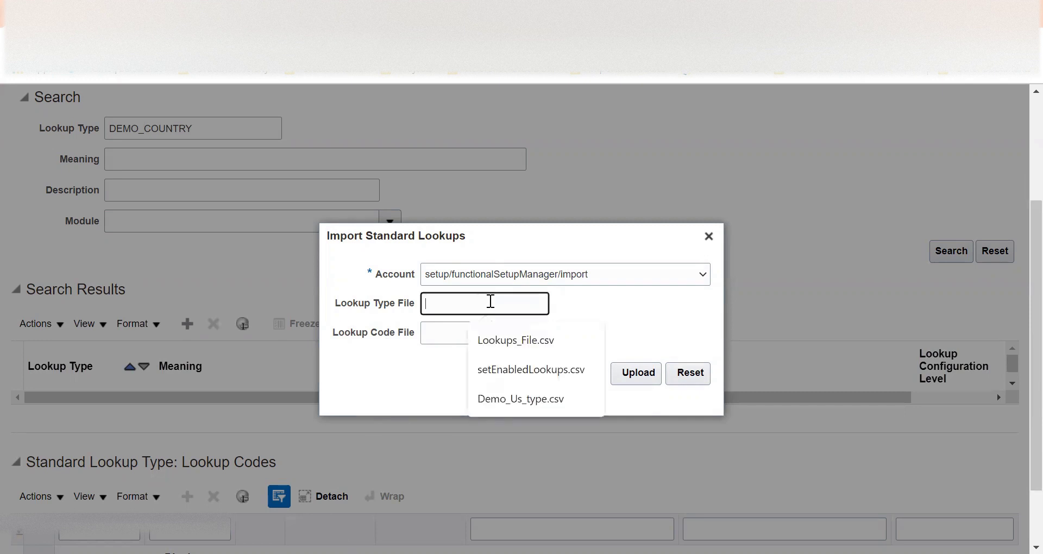
left_click(626, 341)
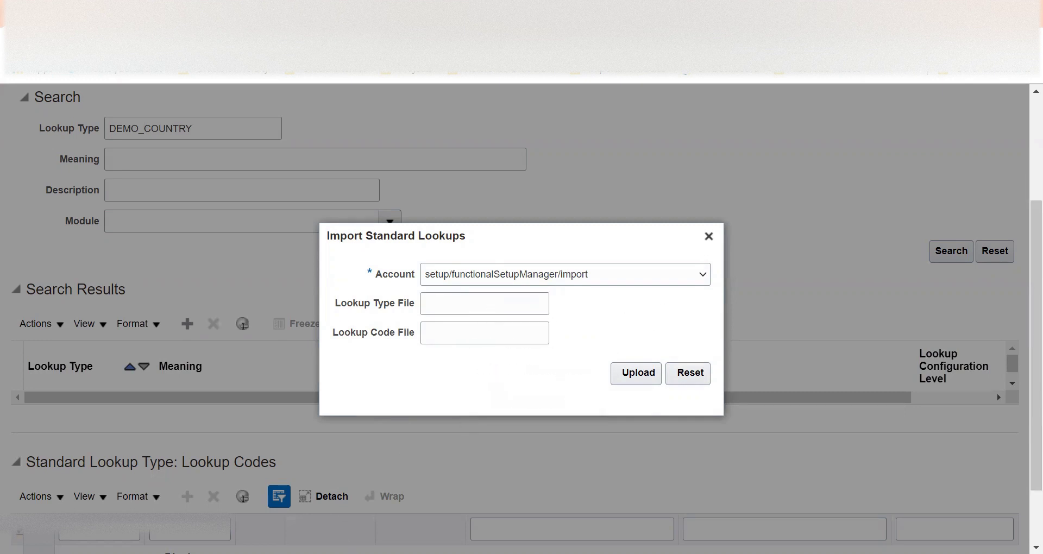
- Copy the file name Demo_Country.csv from the text file and enter it as the Lookup Type File
key("alt+Tab")
key("ctrl+z")
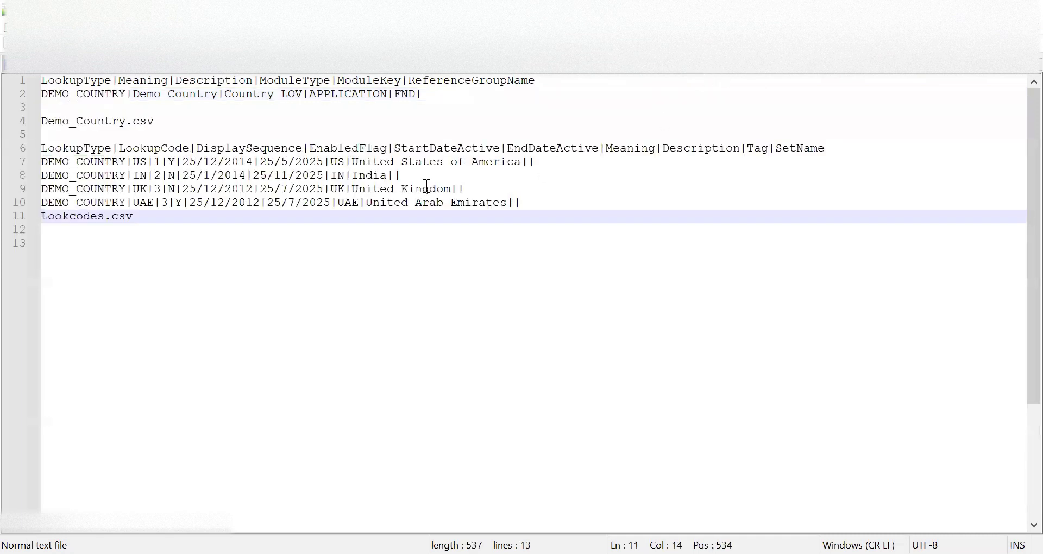
left_click_drag(165, 120, 42, 121)
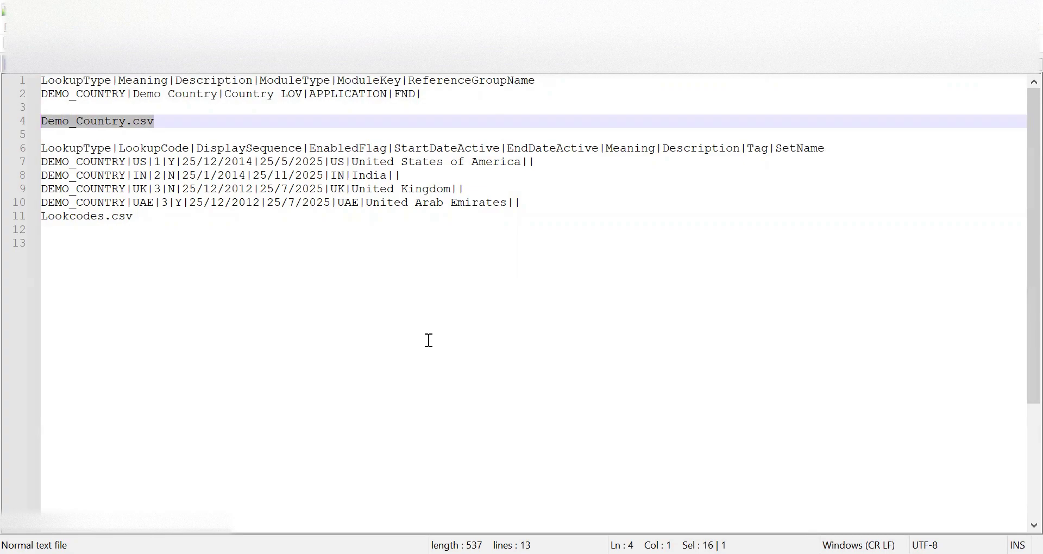
key("ctrl+c")
key("alt+Tab")
key("ctrl+v")
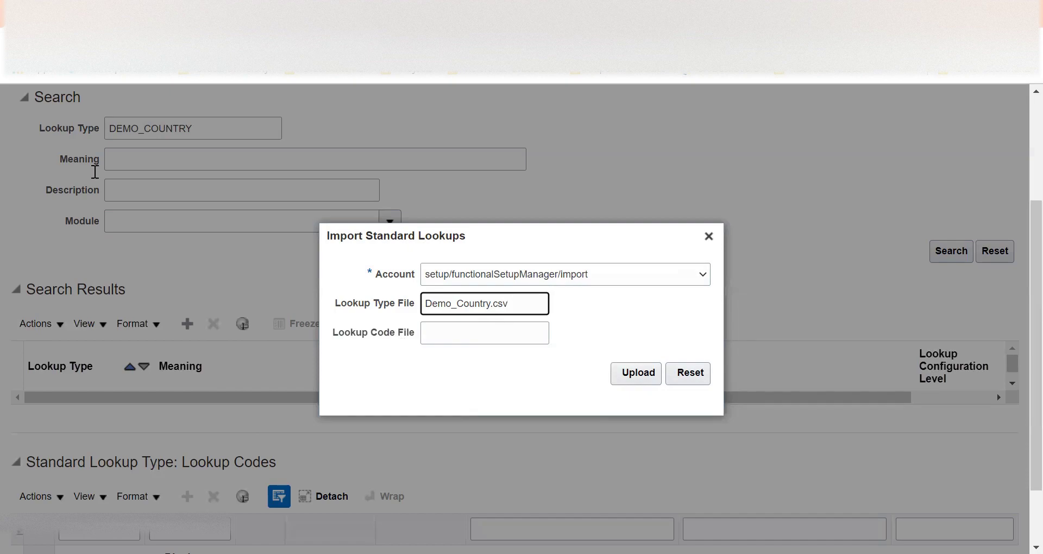
- Copy the file name Lookcodes.csv from the text file and enter it as the Lookup Code File
key("alt+Tab")
left_click_drag(142, 217, 34, 222)
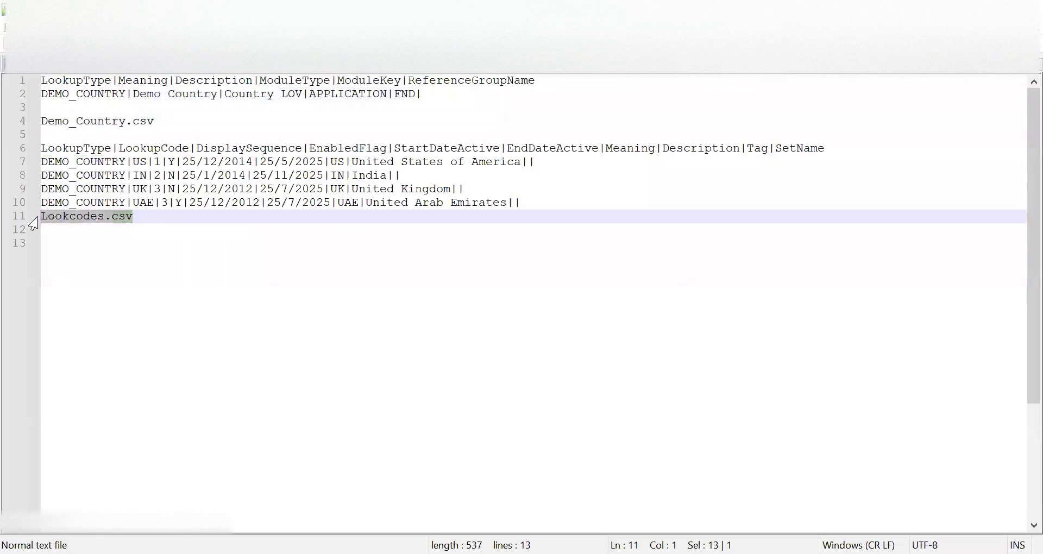
key("ctrl+c")
key("alt+Tab")
key("ctrl+v")
left_click(570, 327)
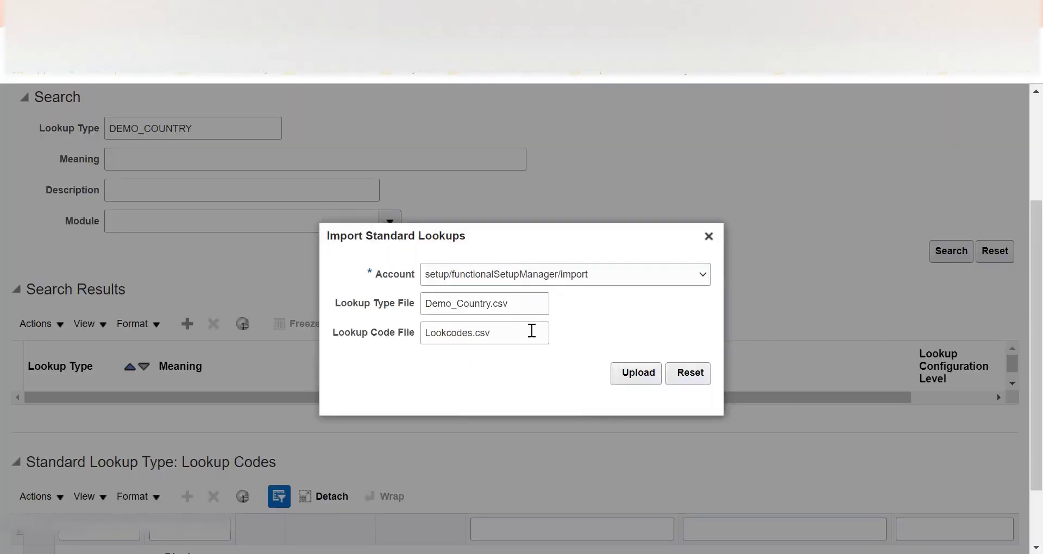
- Upload both lookup files, save the import log as lookups_import_logfile (4).txt and close the import dialog
left_click(654, 374)
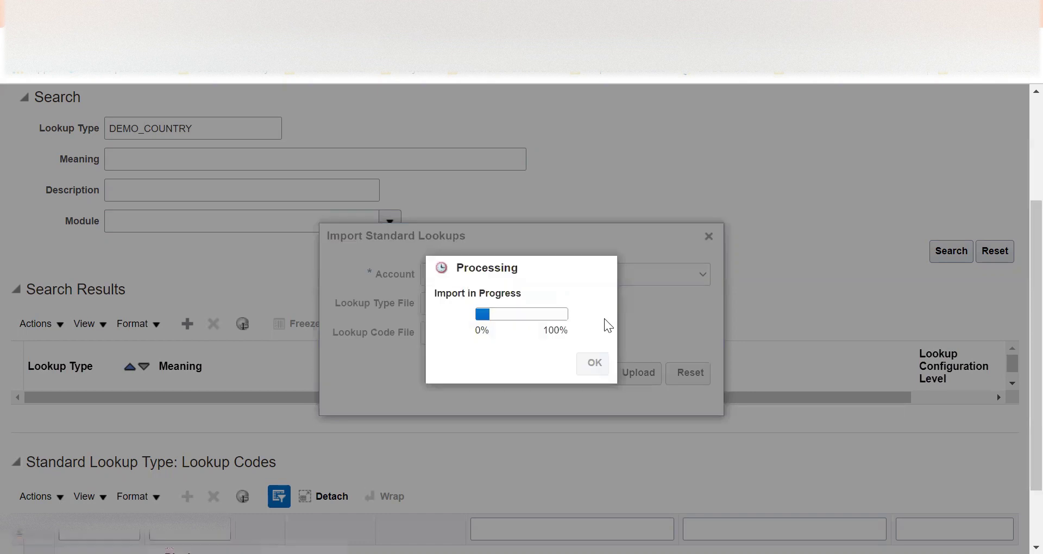
left_click_drag(563, 279, 521, 244)
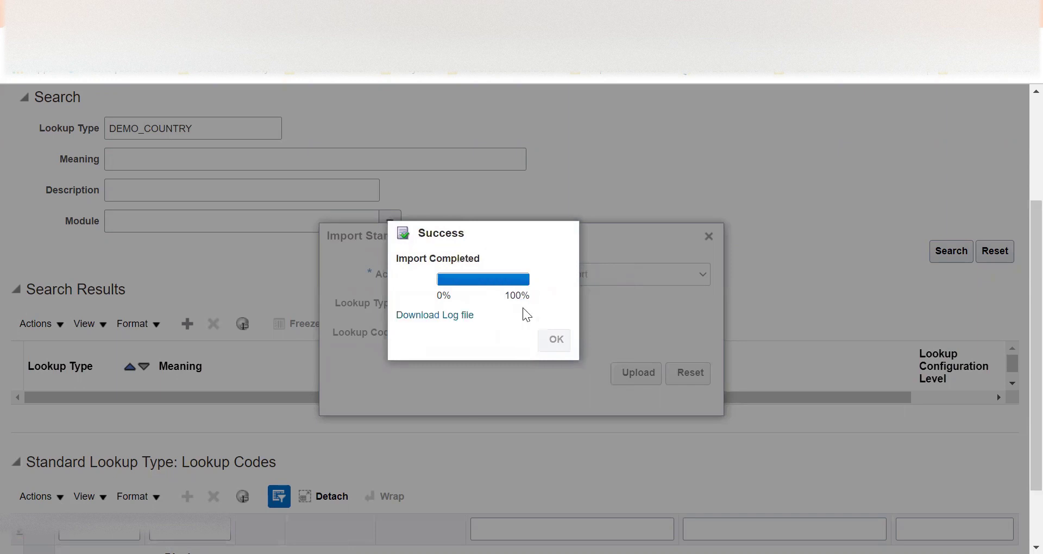
left_click(442, 314)
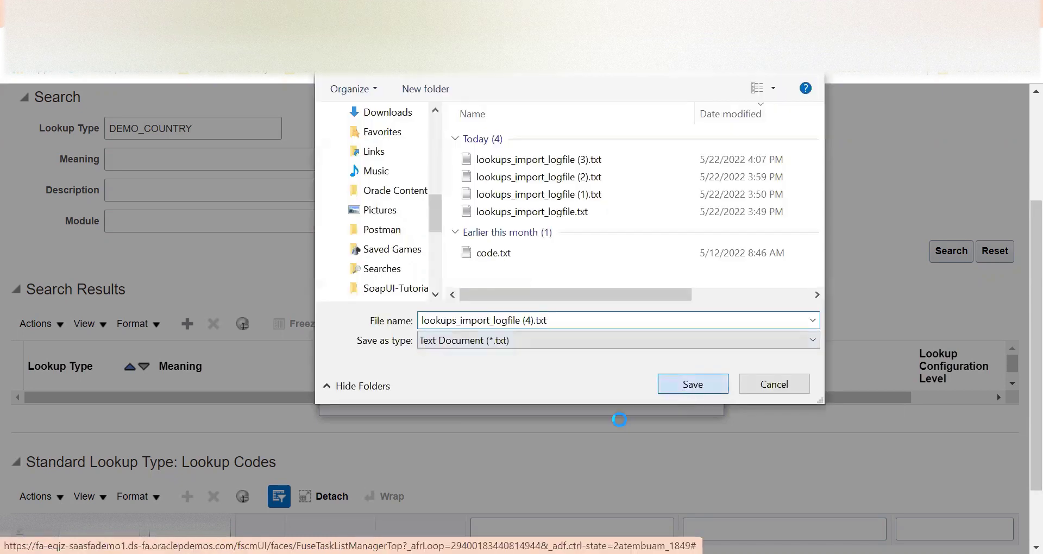
left_click(693, 384)
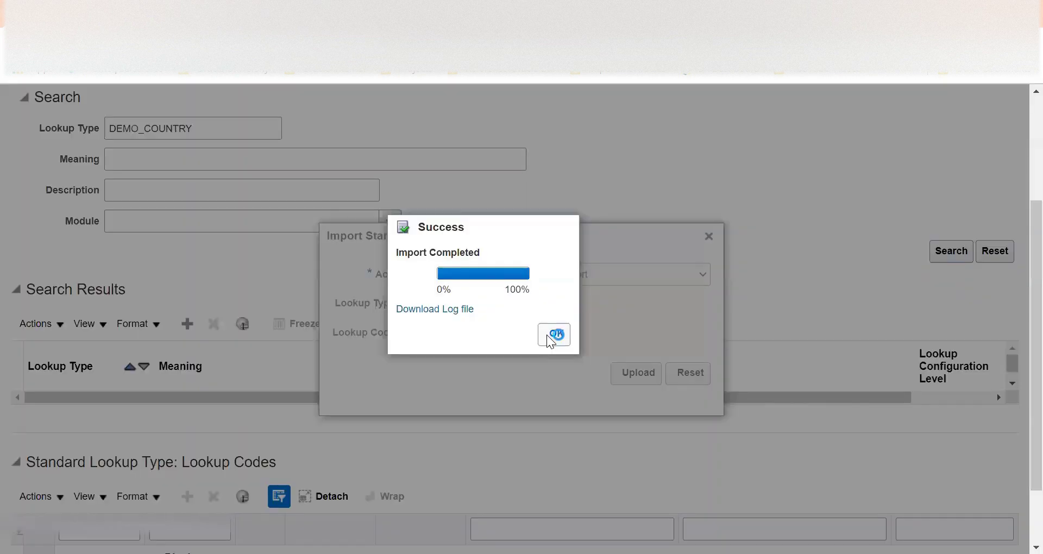
left_click(551, 337)
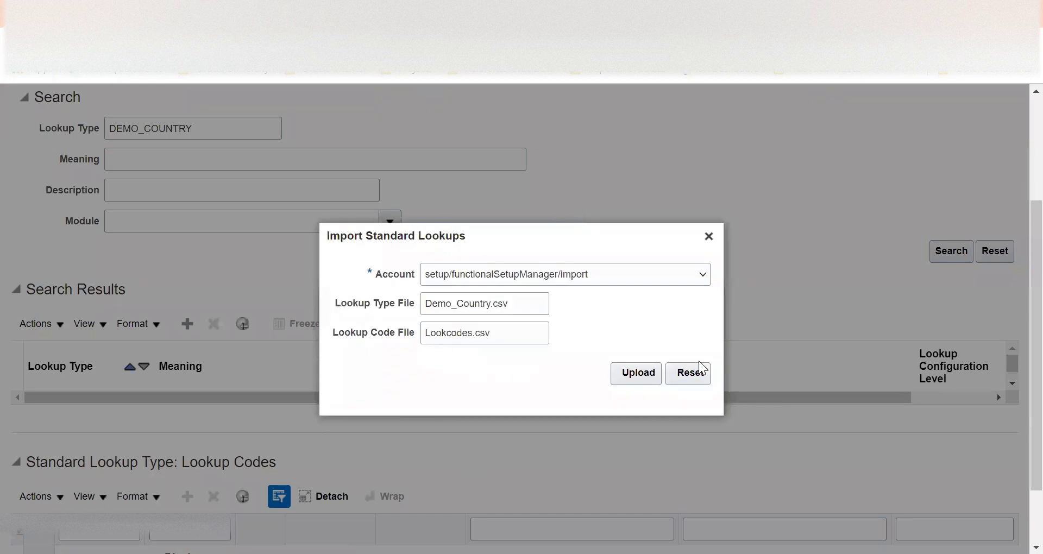
left_click(708, 237)
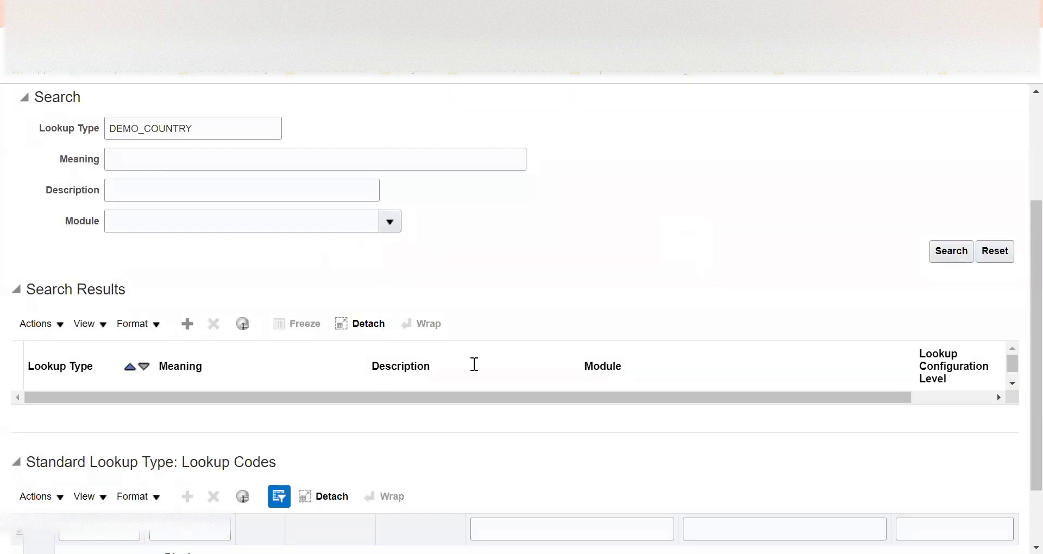
- Search again for lookup type DEMO_COUNTRY and review the imported lookup type and its lookup codes
key("alt+Tab")
double_click(105, 191)
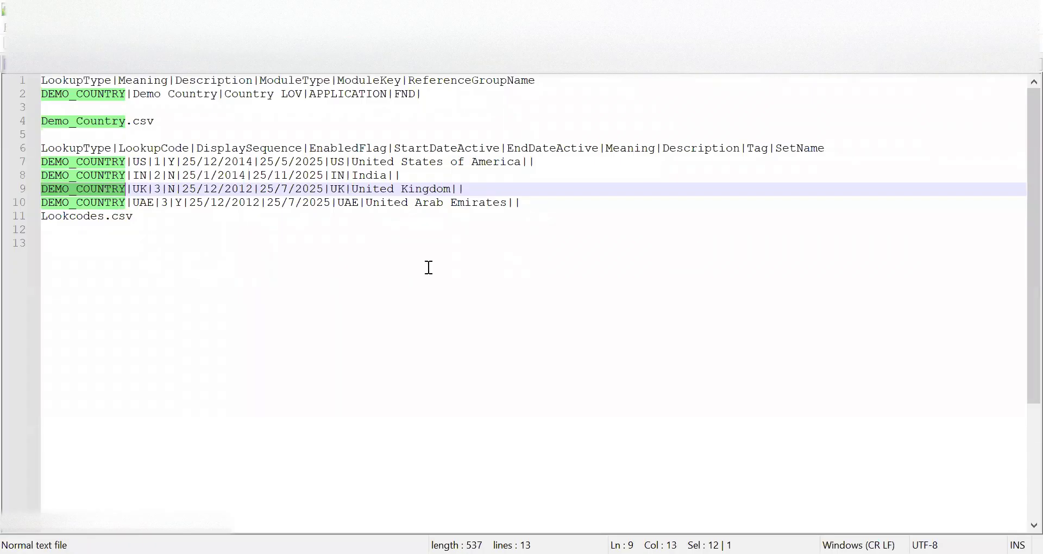
key("alt+Tab")
left_click(950, 252)
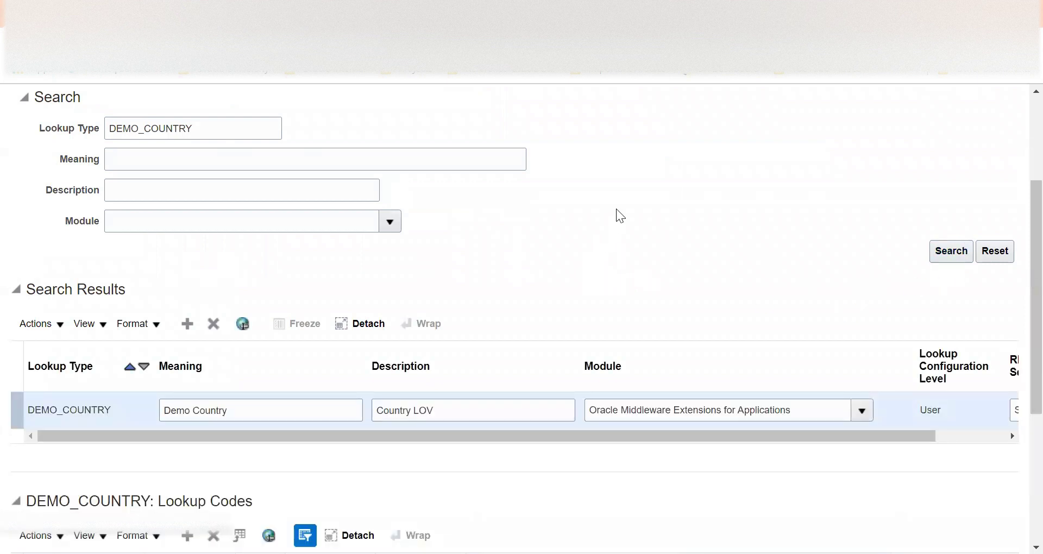
scroll(603, 250, "down", 5)
scroll(484, 292, "up", 2)
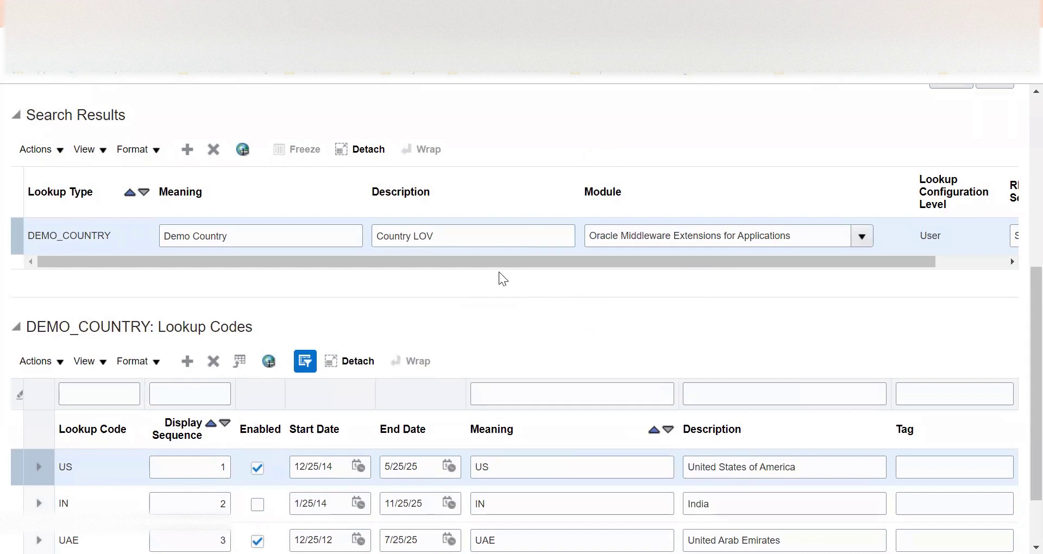
left_click_drag(487, 266, 416, 297)
left_click_drag(541, 263, 766, 281)
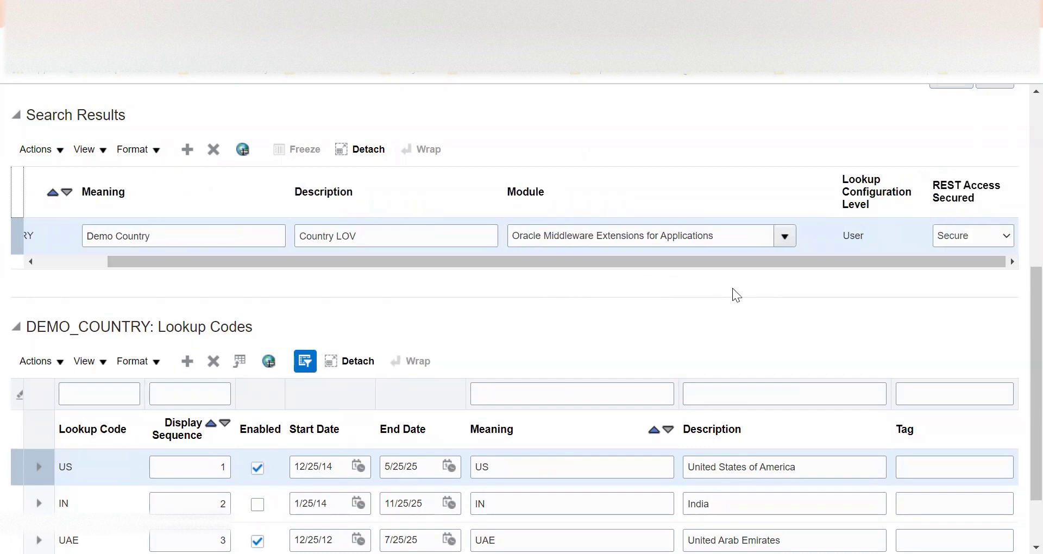
left_click_drag(732, 262, 703, 263)
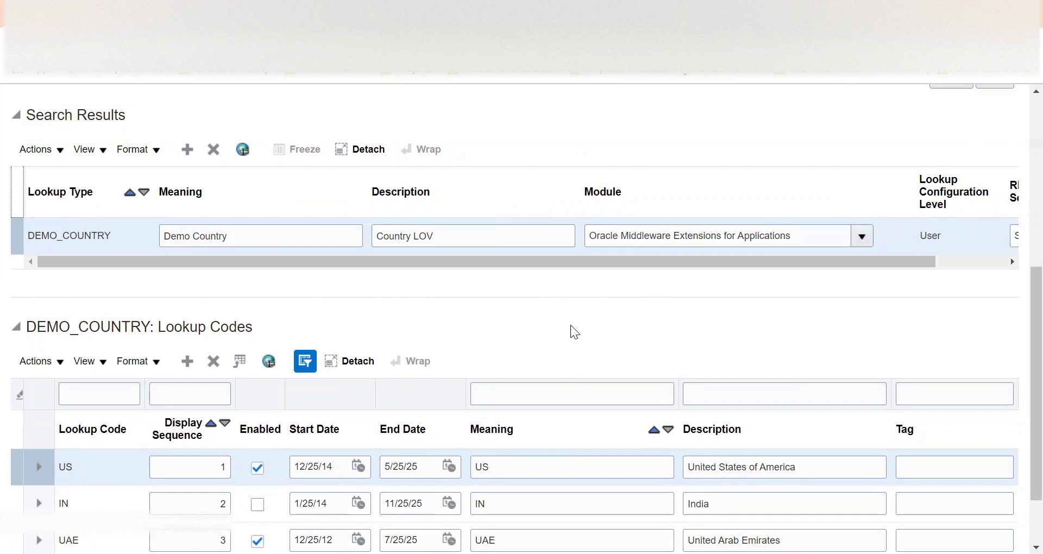
- Compare the imported DEMO_COUNTRY lookup codes with the sequence, enabled flag and date values in the pipe-delimited text file
scroll(570, 325, "down", 2)
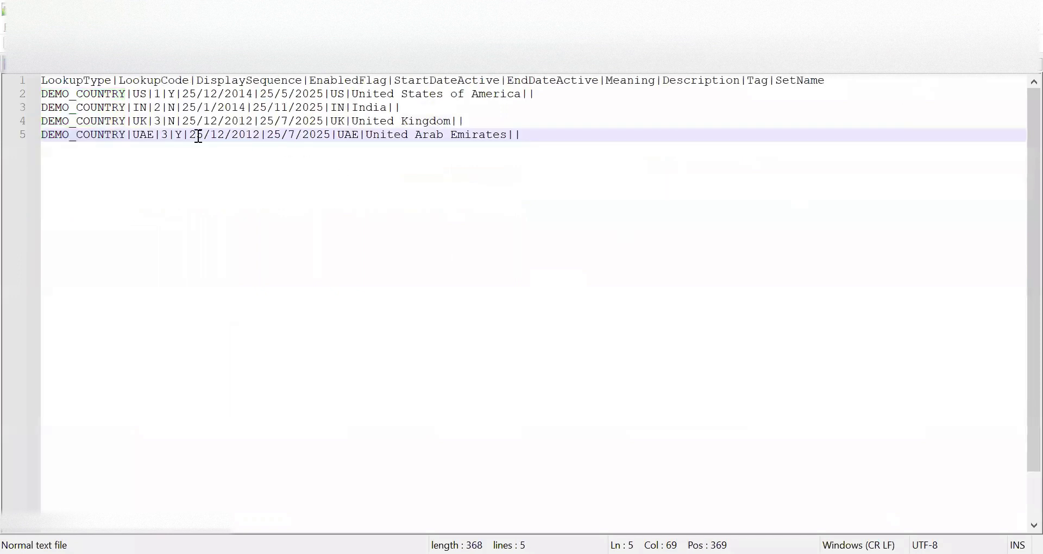
double_click(171, 116)
left_click(172, 116)
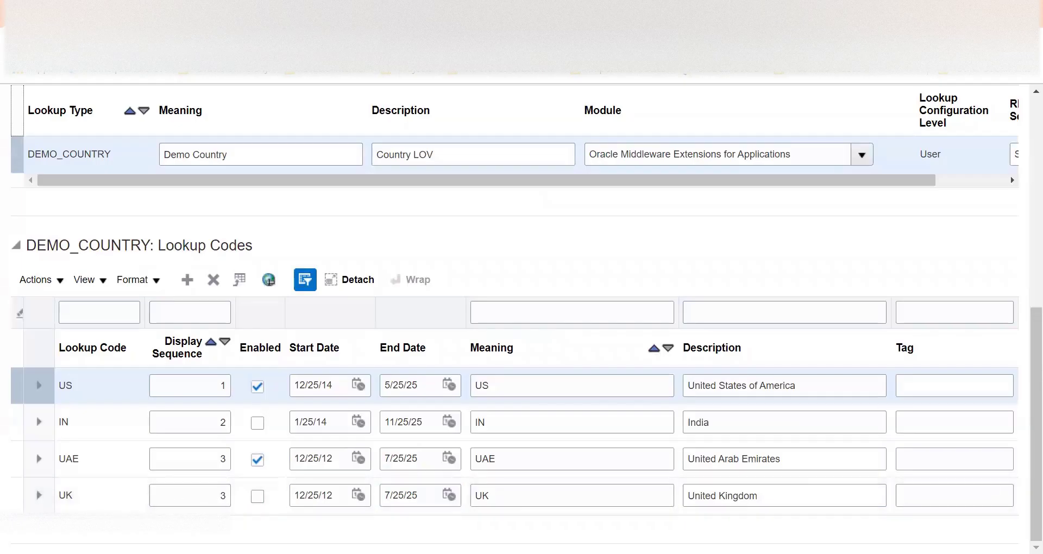
scroll(663, 259, "up", 5)
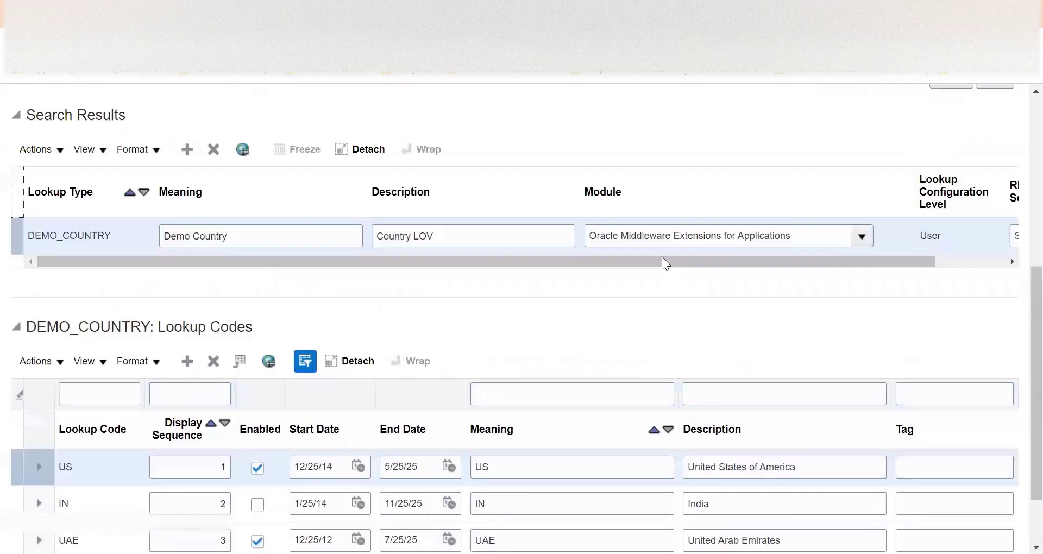
scroll(706, 260, "down", 5)
scroll(900, 262, "up", 10)
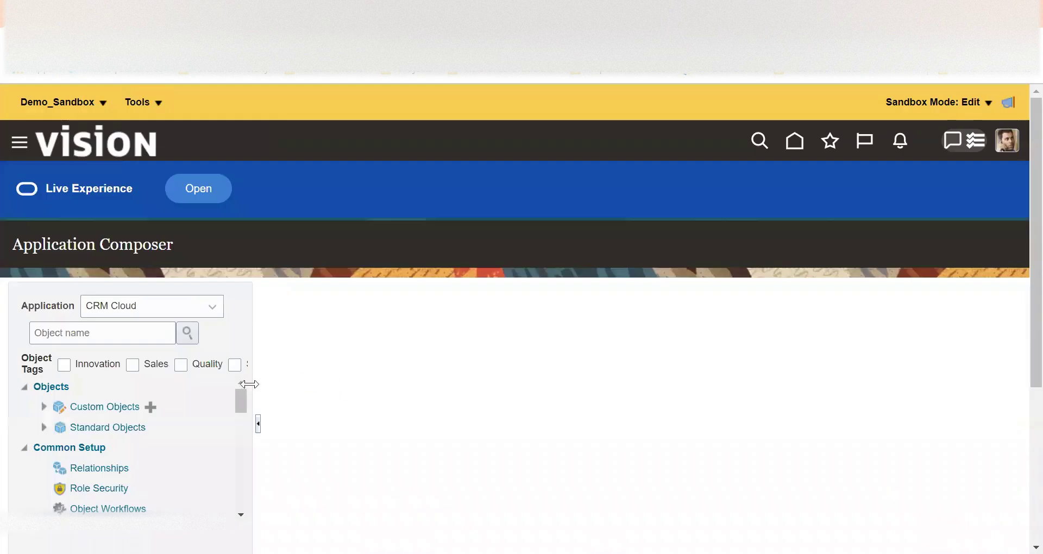
- Filter the Application Composer objects by the name event to find the Event custom object
left_click(133, 343)
scroll(123, 420, "down", 2)
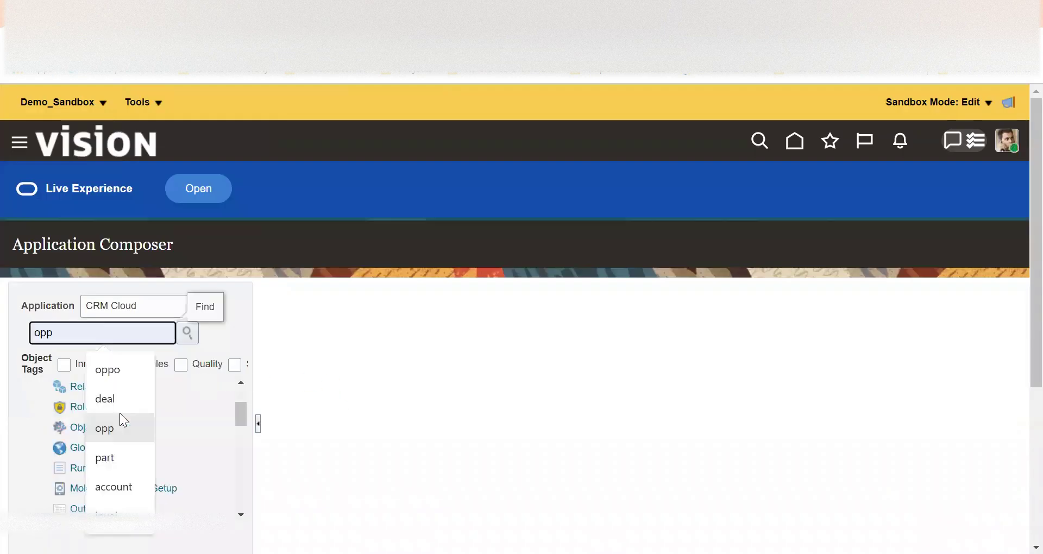
key("Escape")
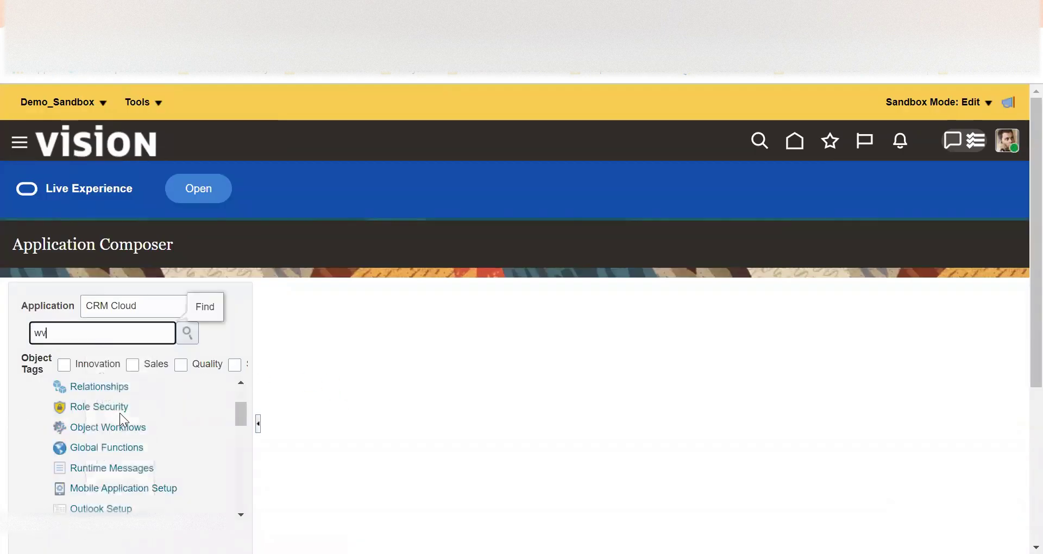
type("wve")
key("BackSpace")
key("BackSpace")
key("BackSpace")
type("ev")
key("BackSpace")
type("vent")
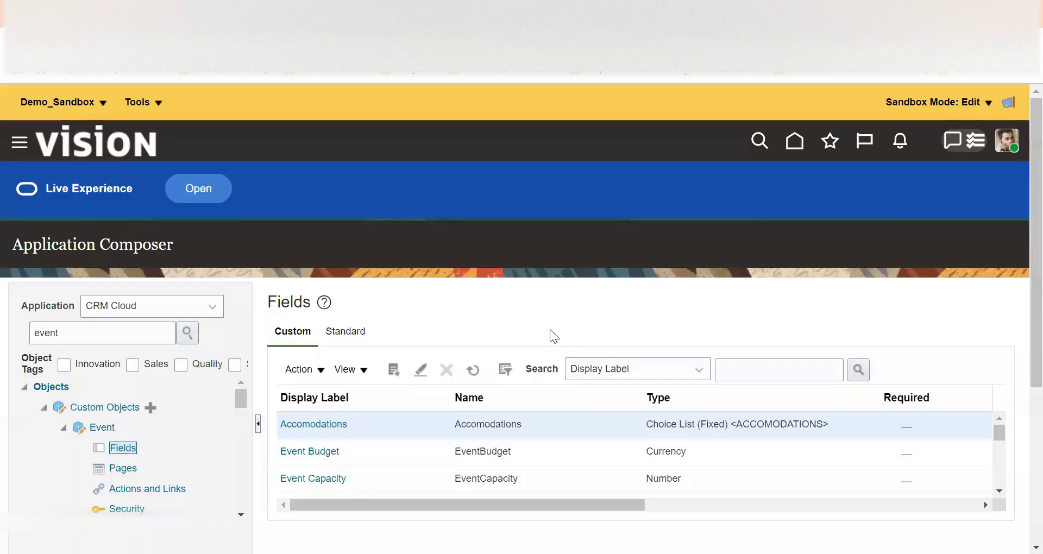
- Create a Choice List (Fixed) custom field on the Event object with the display label Country
left_click(394, 371)
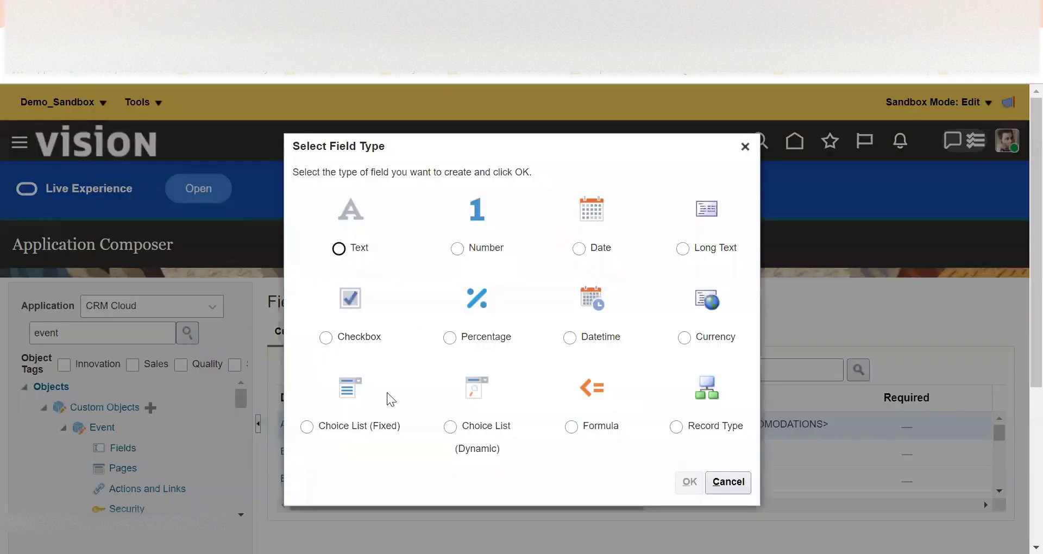
left_click(356, 428)
left_click(690, 482)
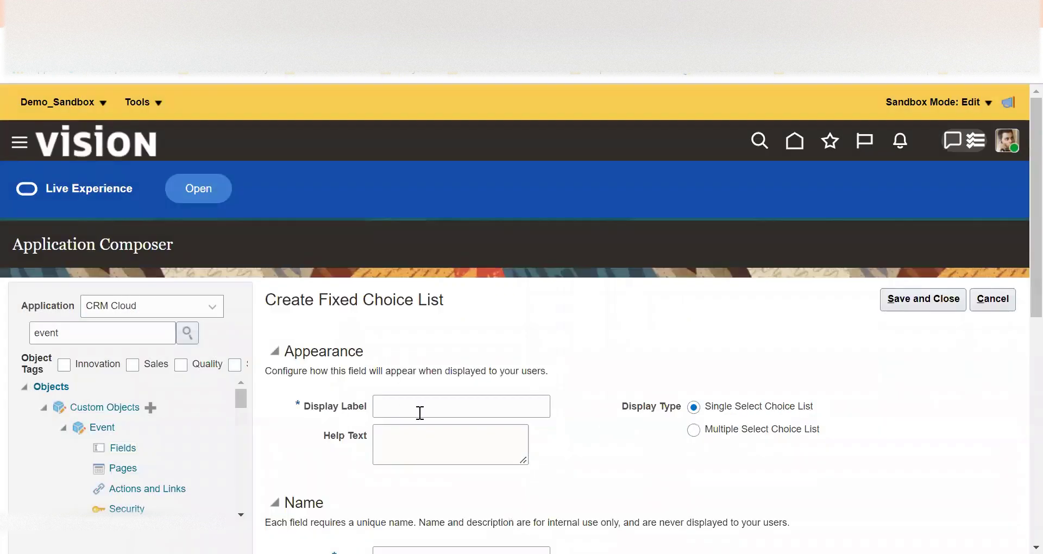
left_click(420, 413)
scroll(462, 360, "down", 3)
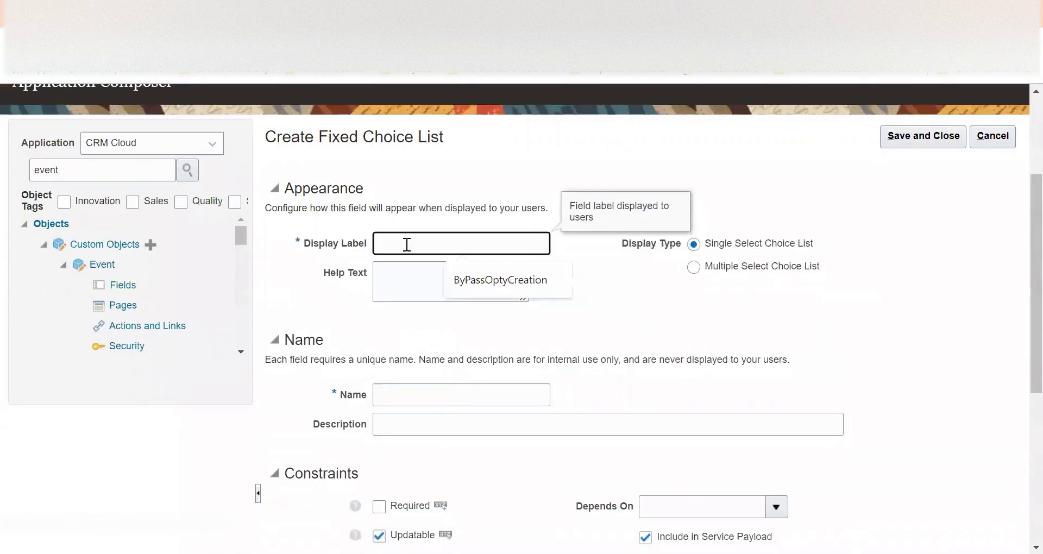
type("Country")
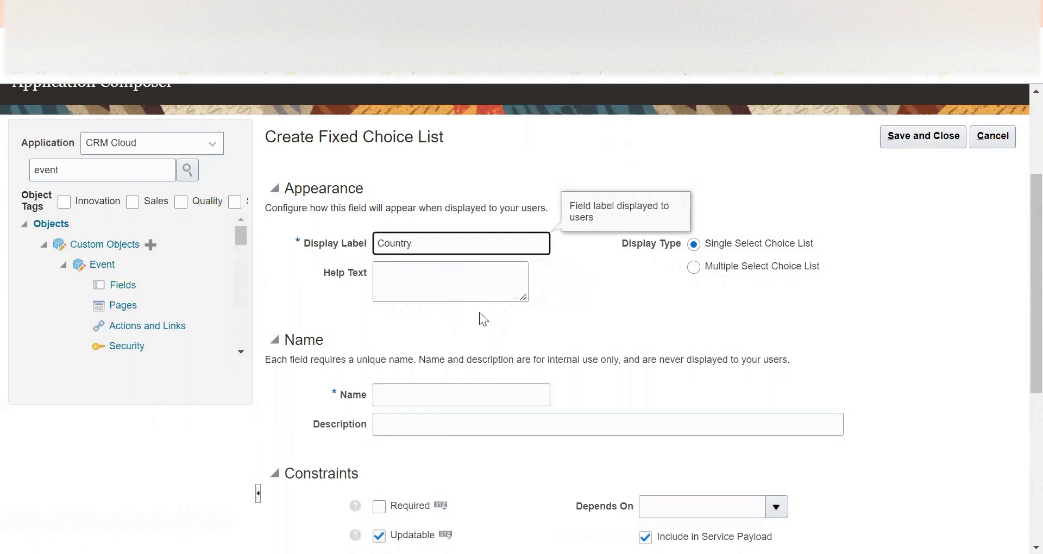
left_click(567, 305)
- Copy DEMO_COUNTRY from the text file and search for it as the Country field's lookup type
scroll(565, 305, "down", 5)
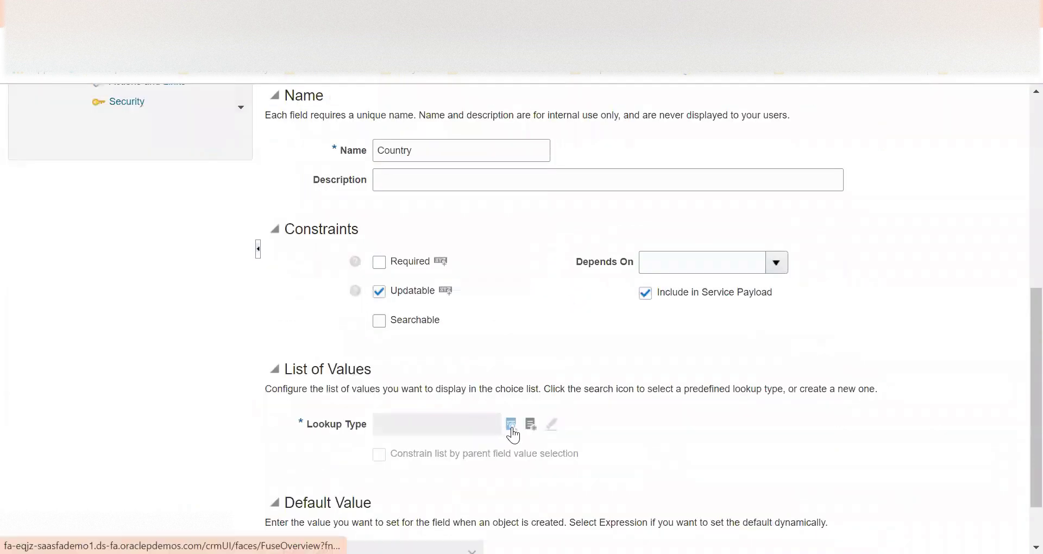
left_click(511, 425)
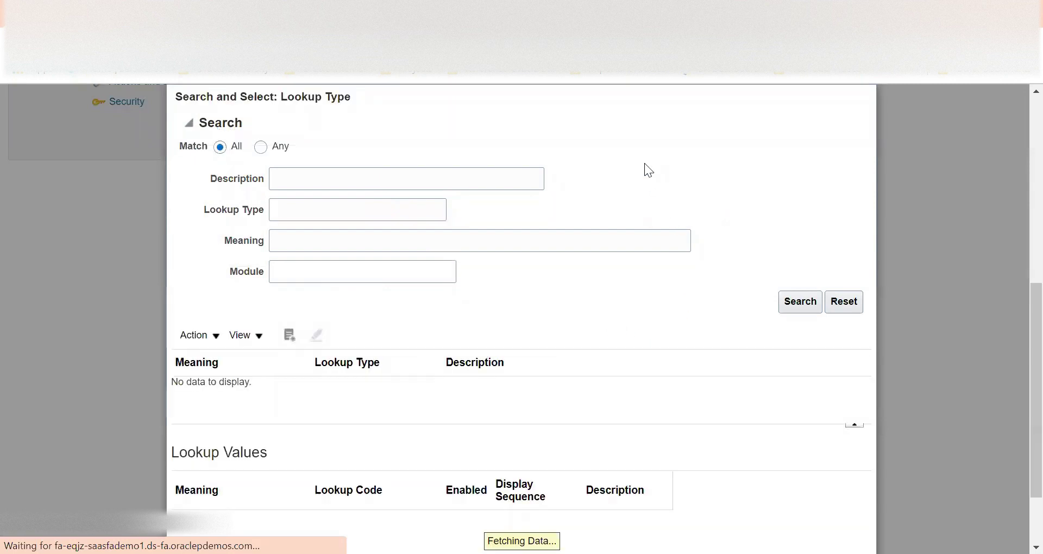
left_click(342, 208)
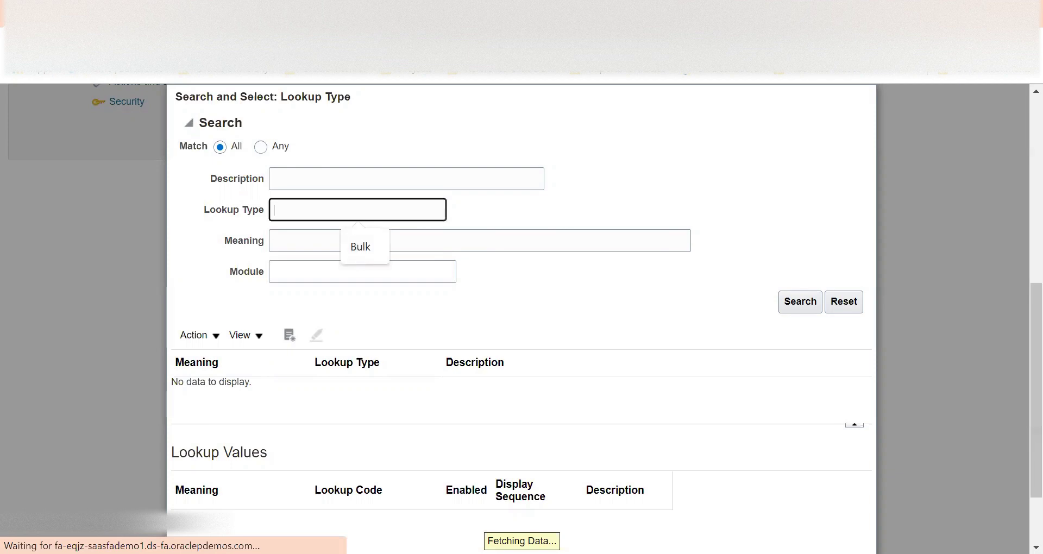
key("alt+Tab")
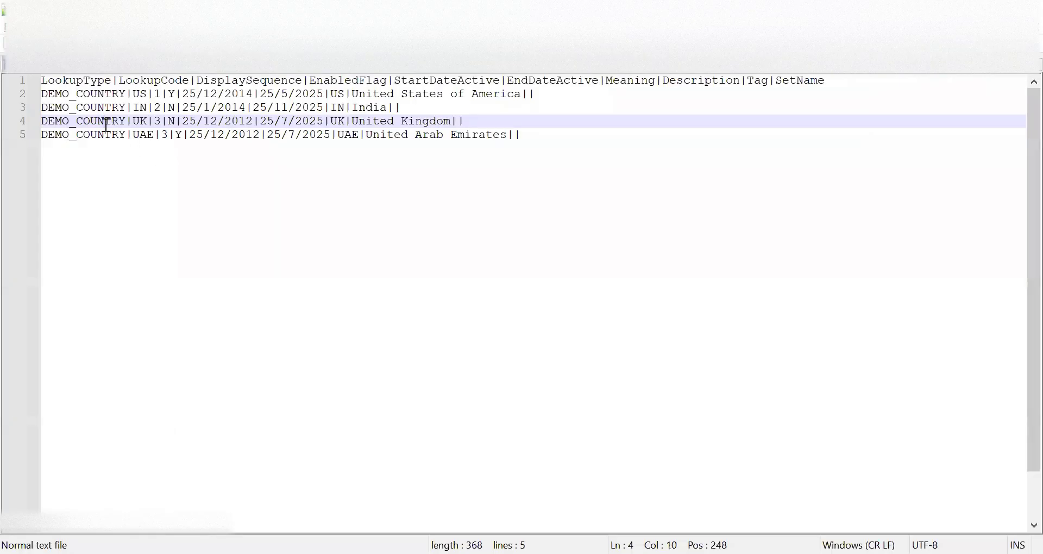
double_click(106, 123)
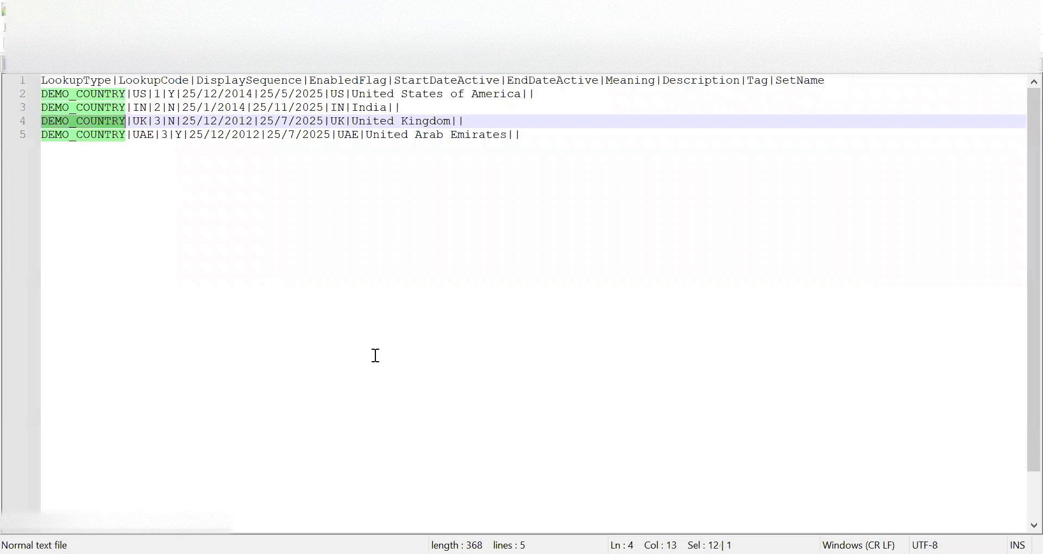
key("ctrl+c")
key("alt+Tab")
key("ctrl+v")
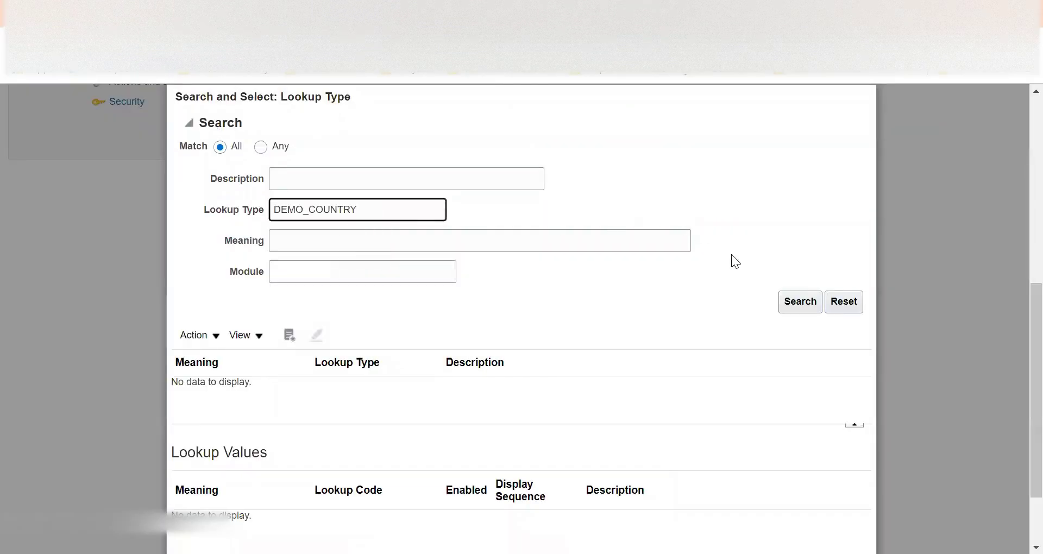
left_click(780, 306)
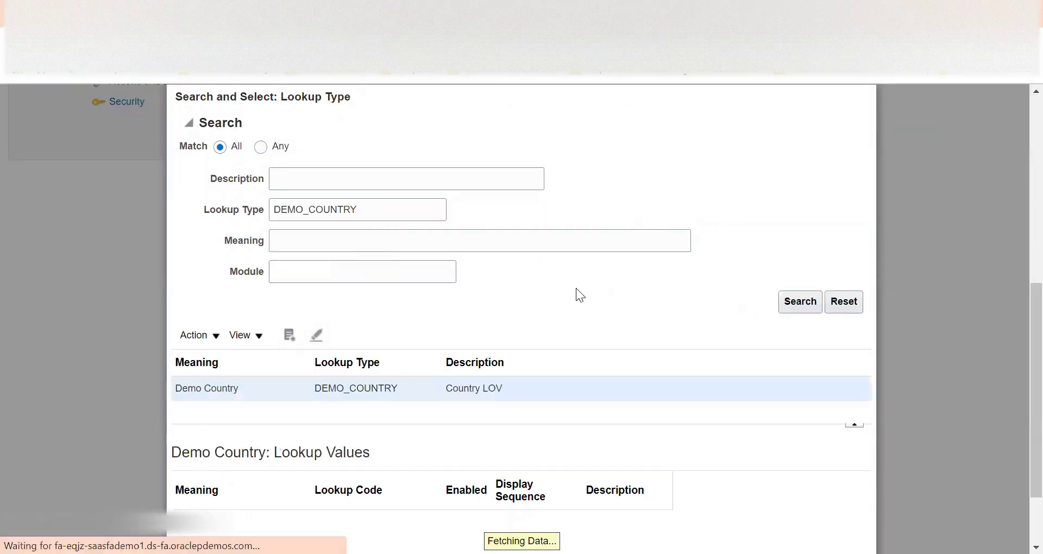
- Check the lookup values of Demo Country and select it as the Country field's lookup type
scroll(570, 326, "down", 2)
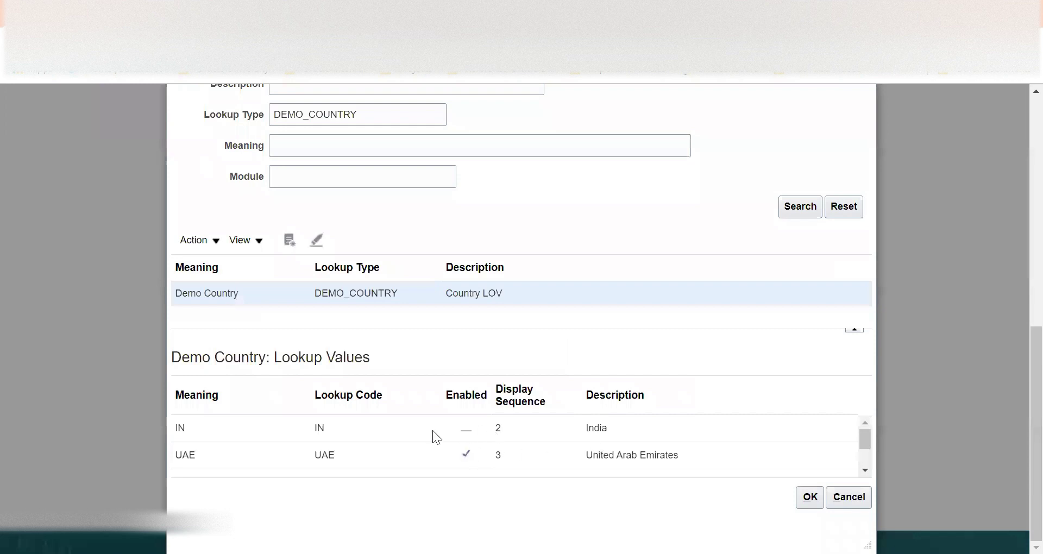
scroll(421, 433, "down", 2)
scroll(421, 433, "up", 7)
scroll(434, 326, "down", 5)
left_click(809, 498)
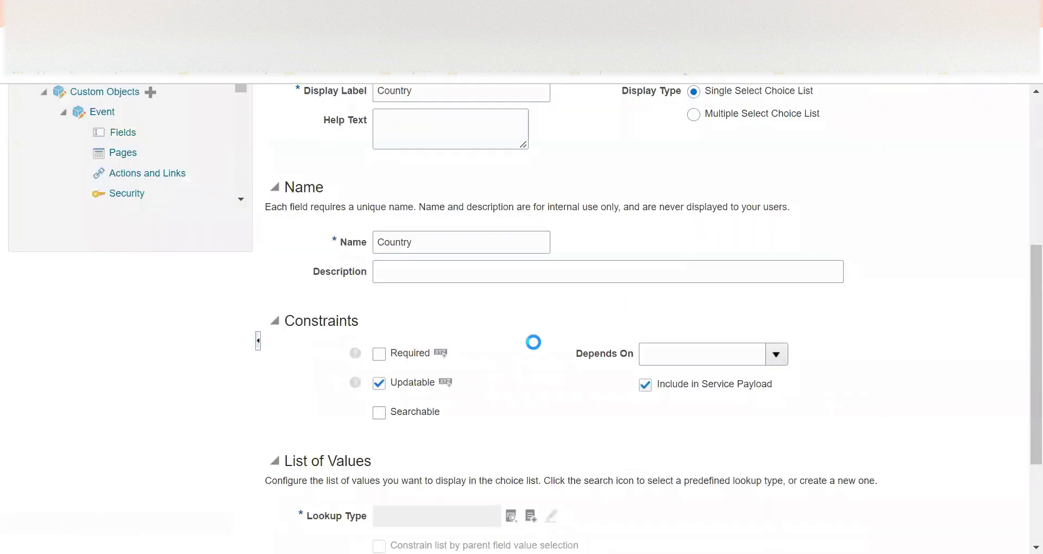
- Save and close the new Country fixed choice list field
scroll(538, 332, "down", 2)
scroll(912, 154, "up", 6)
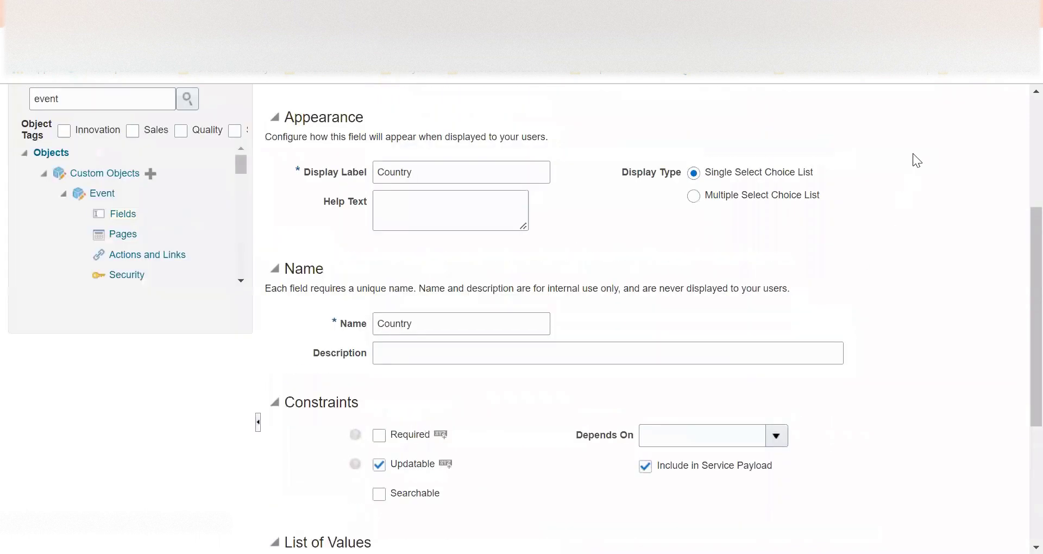
left_click(891, 228)
scroll(676, 243, "down", 3)
scroll(594, 431, "down", 3)
scroll(482, 396, "up", 5)
scroll(613, 318, "down", 4)
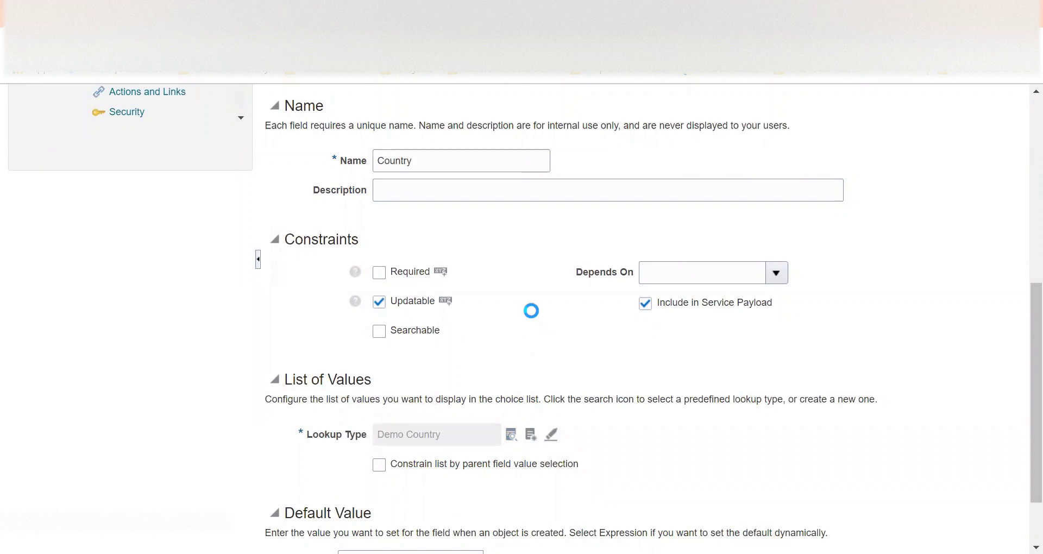
scroll(519, 283, "up", 3)
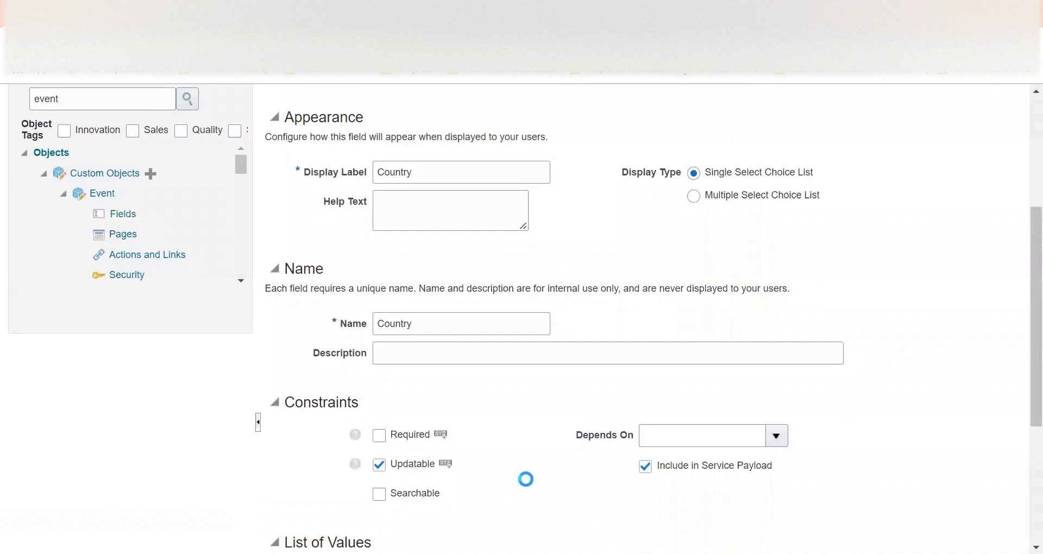
scroll(527, 488, "up", 3)
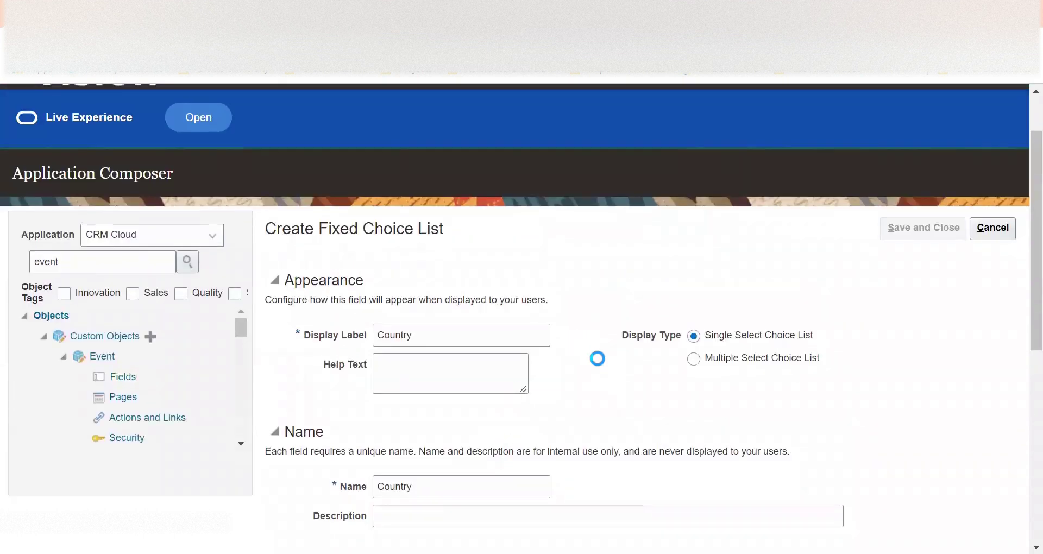